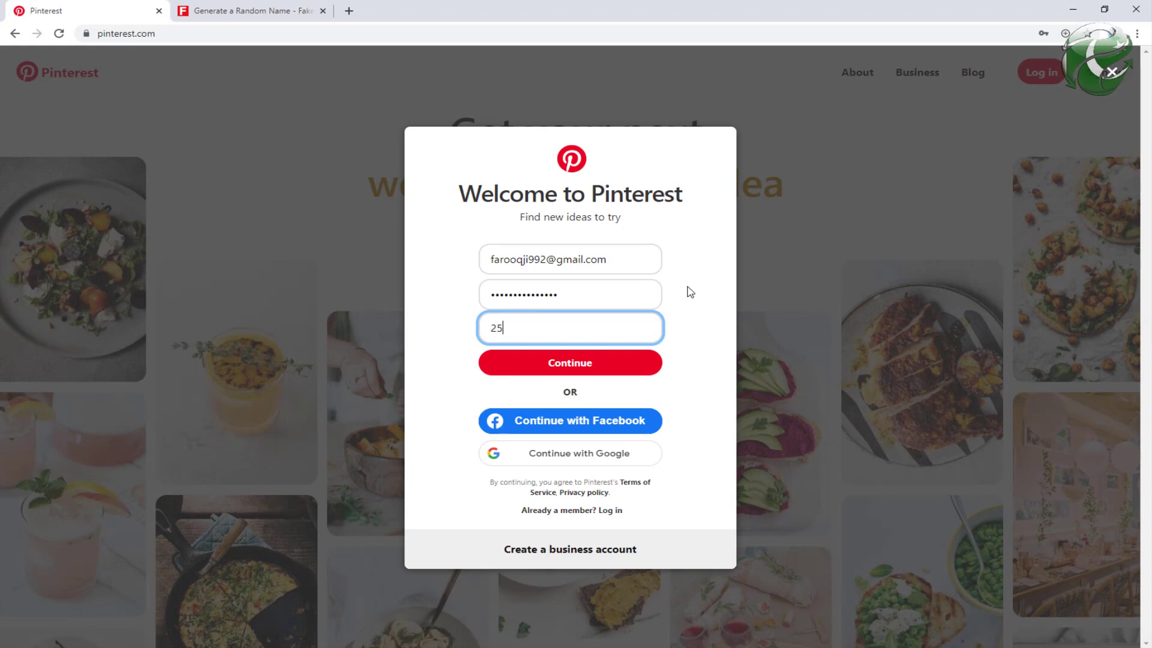
Step: Submit the sign-up details and save the new account password in Chrome
{"action": "left_click", "coordinate": [559, 367]}
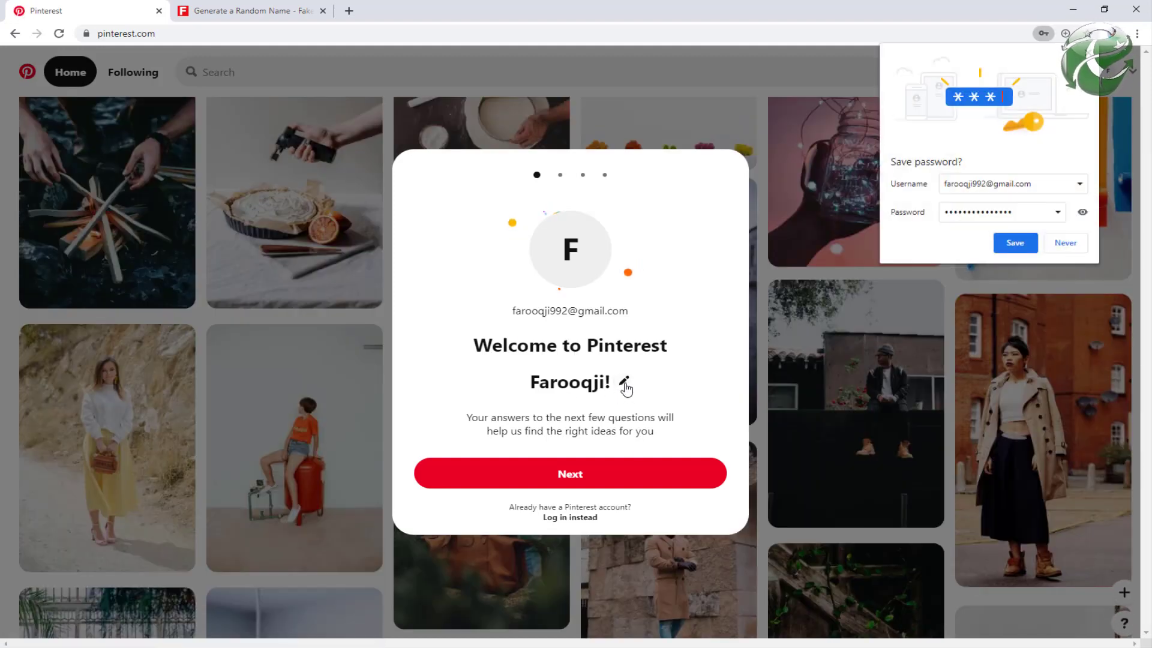
{"action": "left_click", "coordinate": [620, 385]}
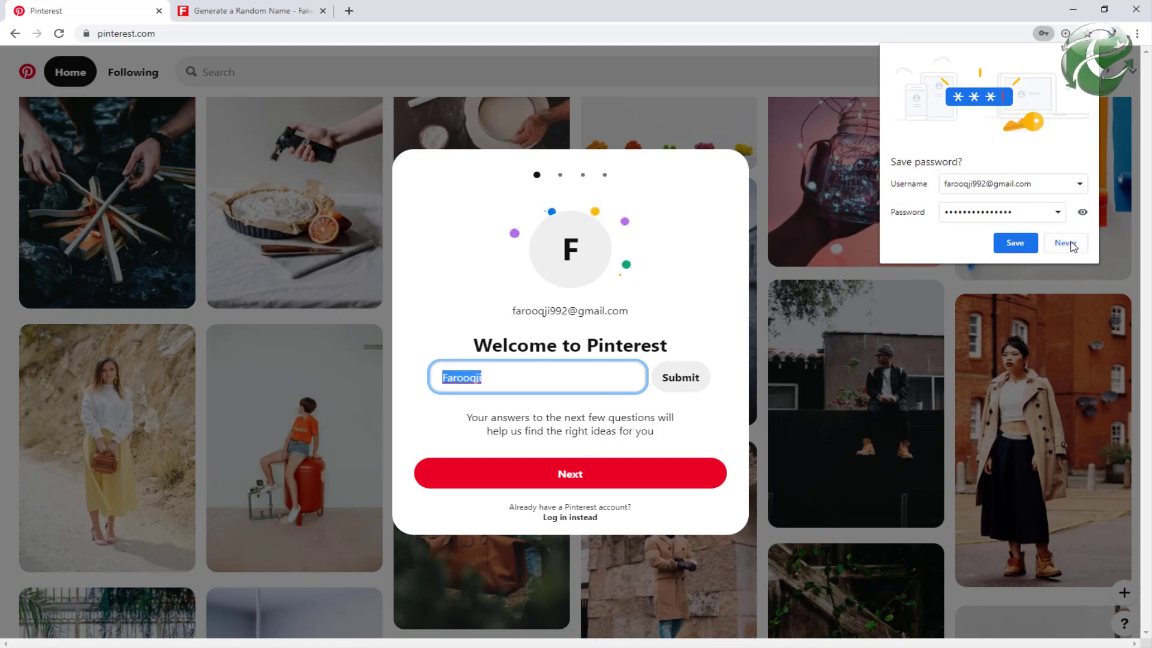
{"action": "left_click", "coordinate": [1015, 242]}
Step: Replace the profile name with the generated name trimmed into a username, then continue onboarding
{"action": "double_click", "coordinate": [507, 376]}
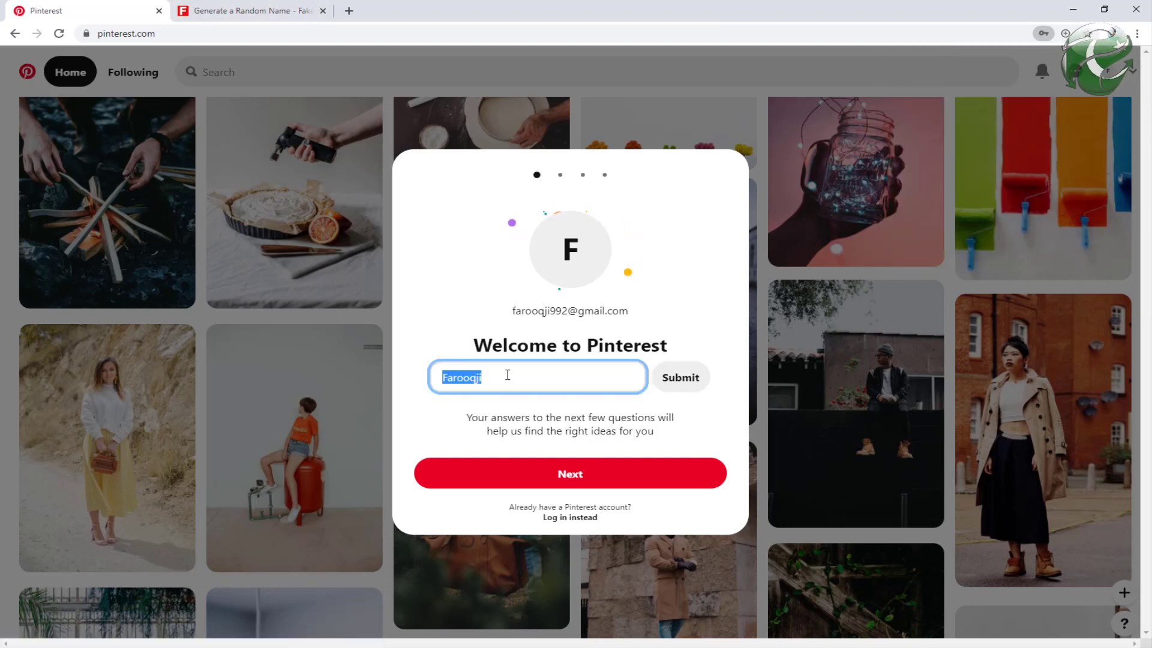
{"action": "left_click", "coordinate": [507, 375]}
{"action": "double_click", "coordinate": [507, 376]}
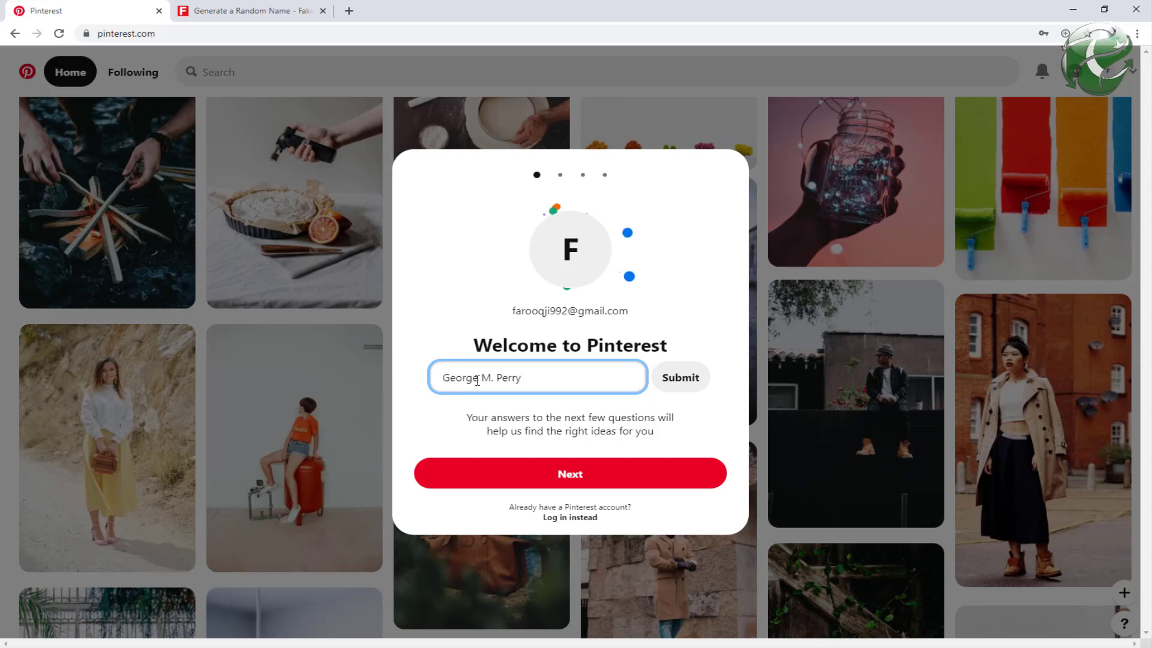
{"action": "key", "text": "shift+End"}
{"action": "key", "text": "Delete"}
{"action": "type", "text": "785"}
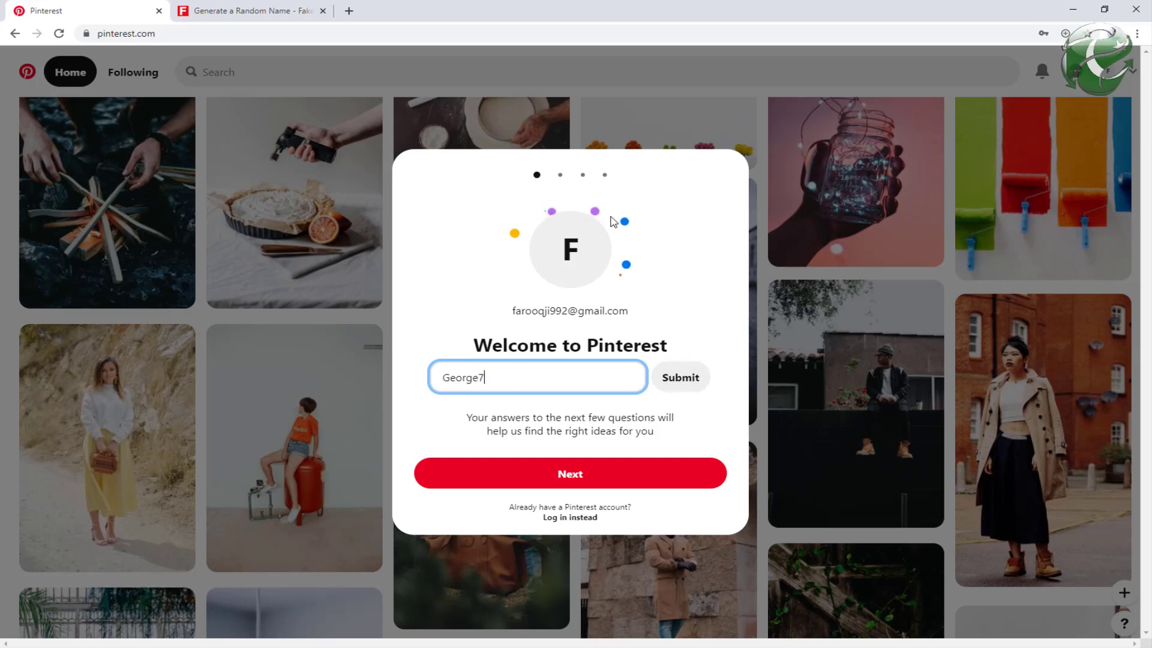
{"action": "left_click", "coordinate": [684, 378]}
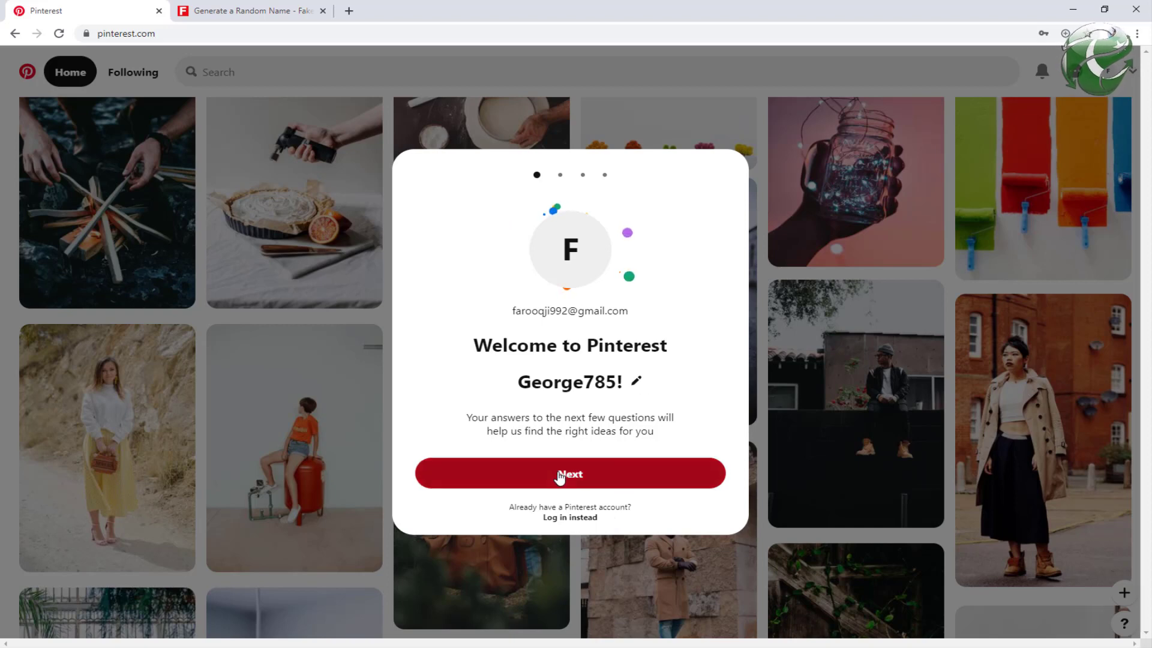
{"action": "left_click", "coordinate": [684, 474]}
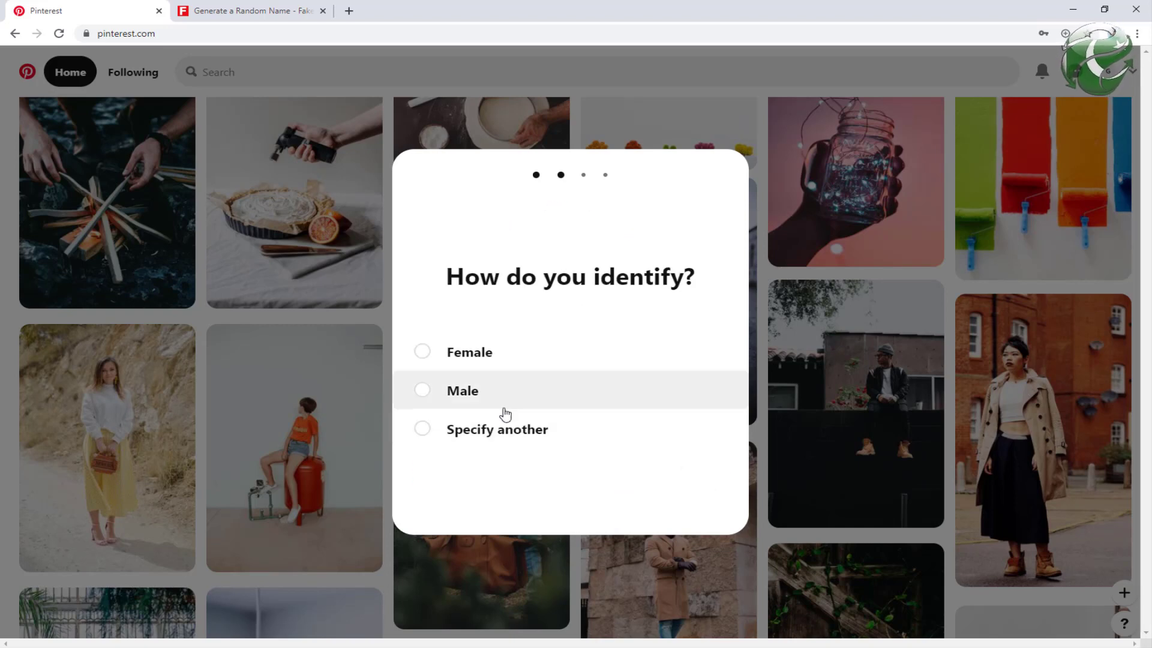
Step: Check the name generator tab, then choose Male and accept English (US) with Pakistan region
{"action": "key", "text": "alt+Tab"}
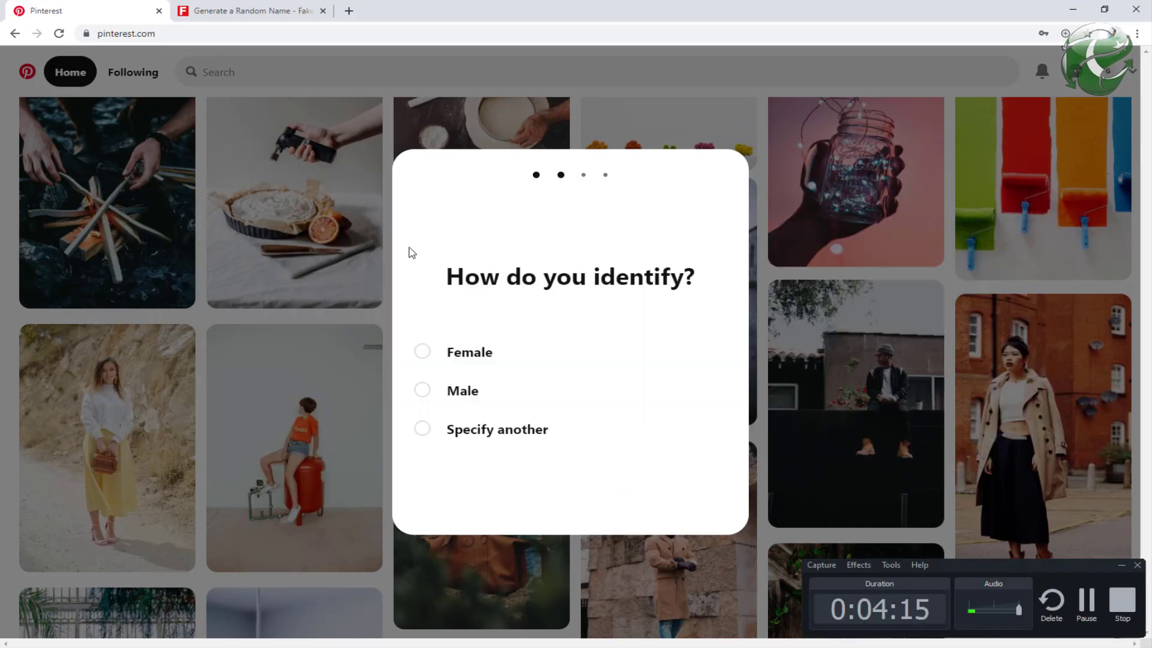
{"action": "key", "text": "ctrl+Tab"}
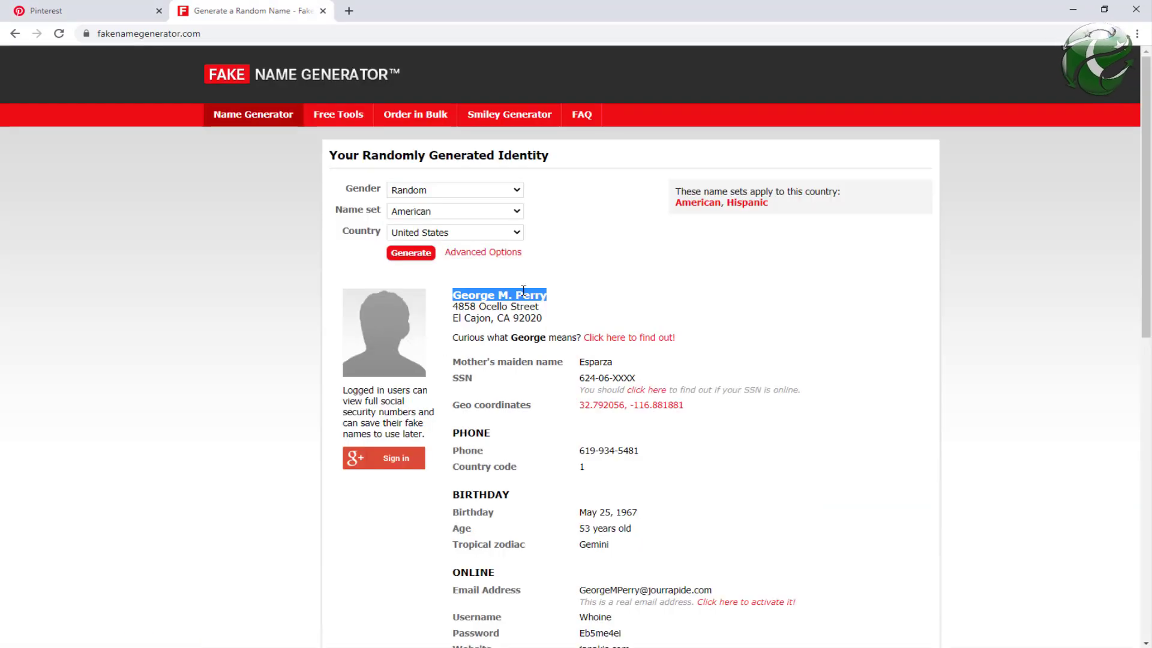
{"action": "left_click", "coordinate": [48, 11]}
{"action": "left_click", "coordinate": [422, 391]}
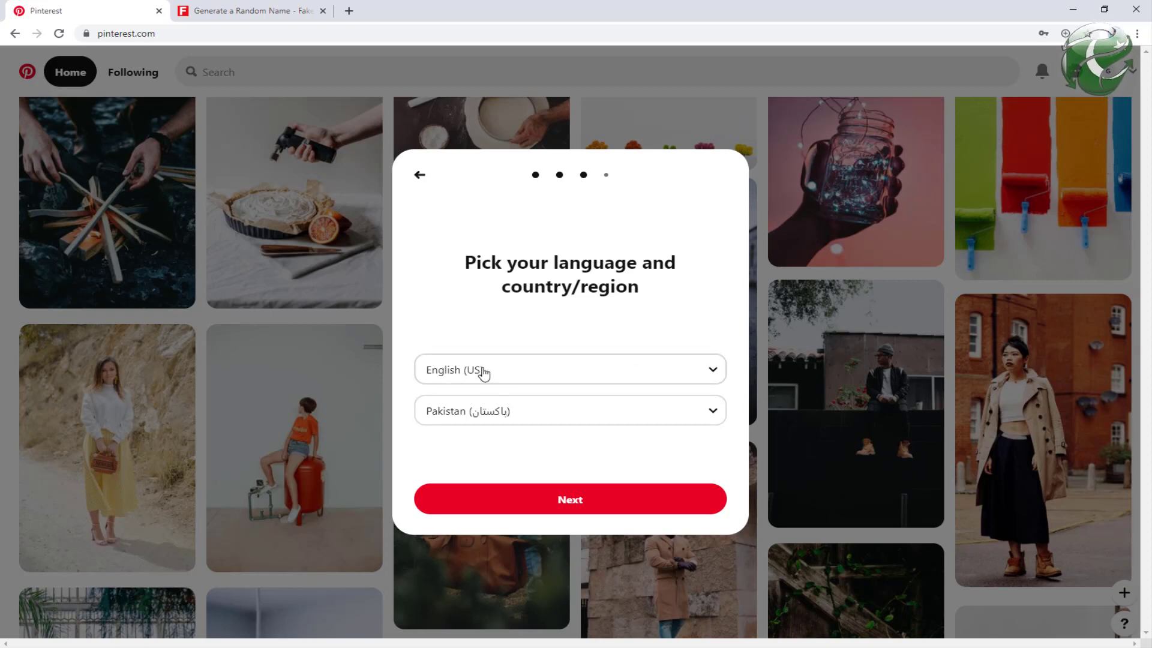
{"action": "left_click", "coordinate": [594, 499]}
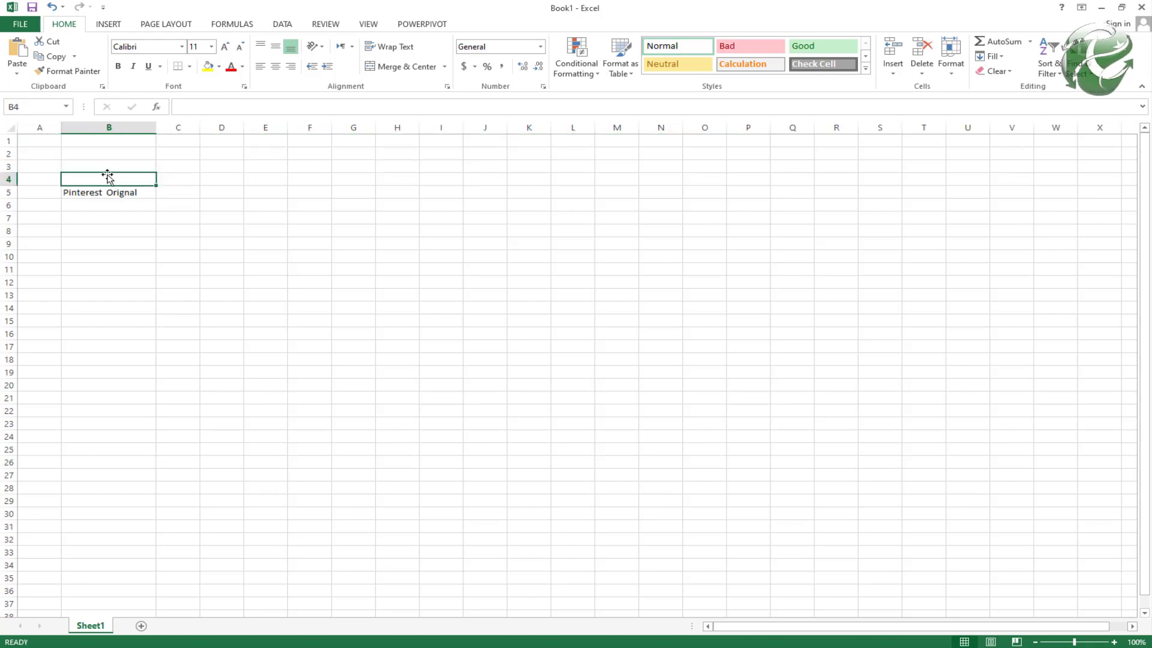
Step: Type the row 4 headers BROWSER NAME, USER NAME and PASSWORD
{"action": "type", "text": "BROWSER NAME"}
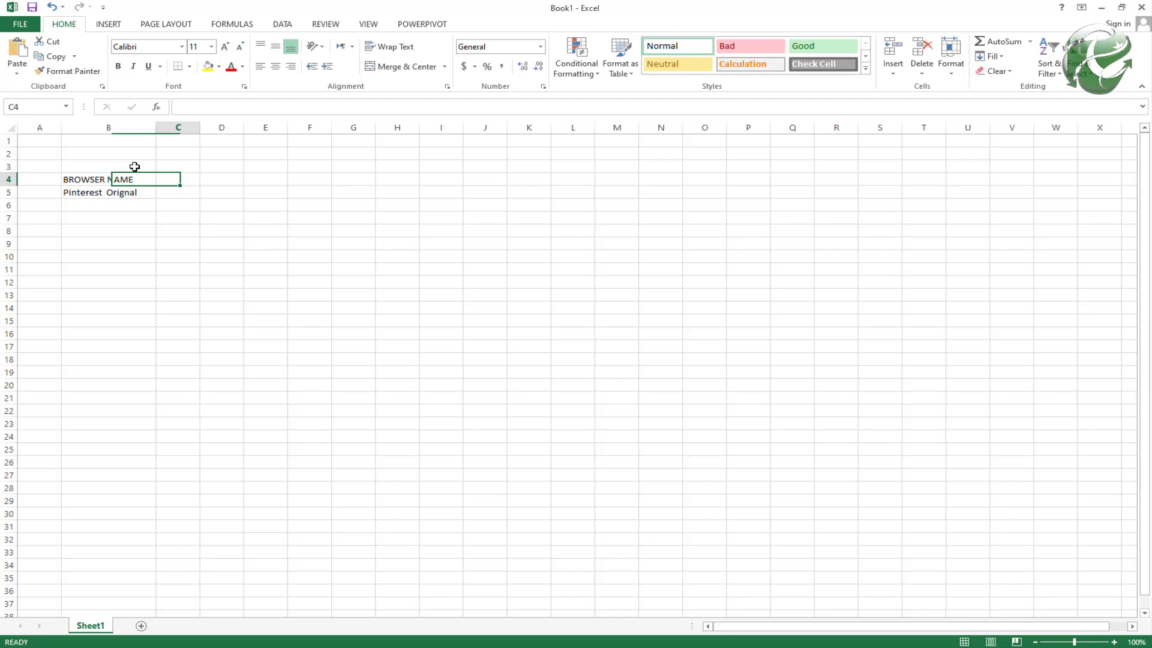
{"action": "key", "text": "Tab"}
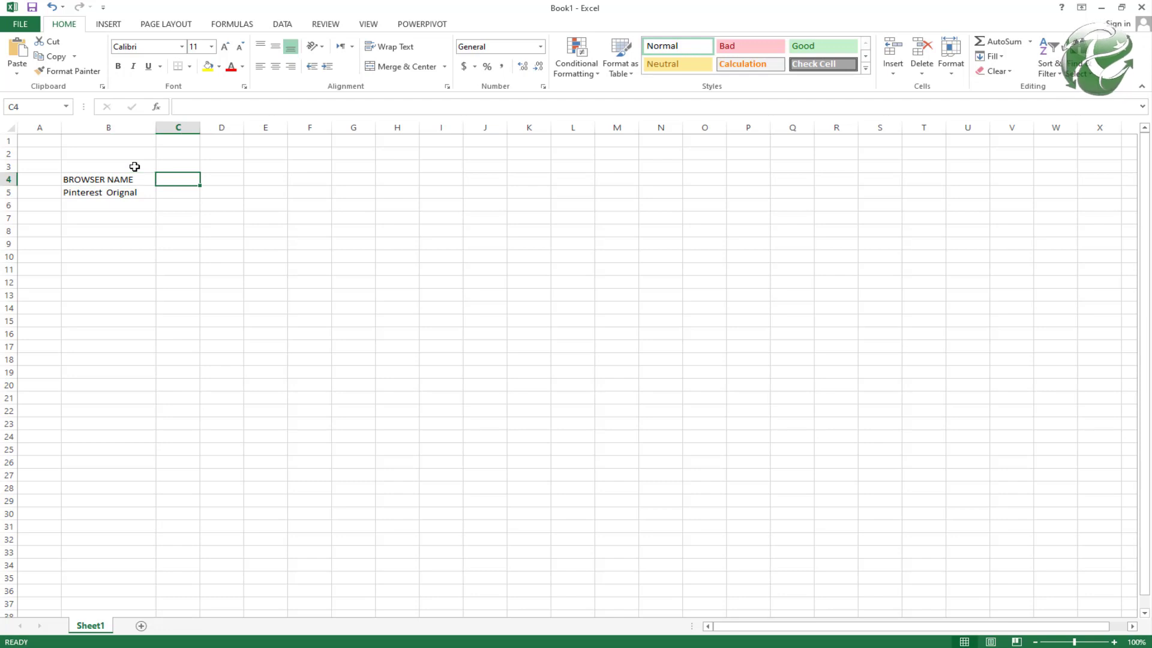
{"action": "type", "text": "USR NAME"}
{"action": "key", "text": "Return"}
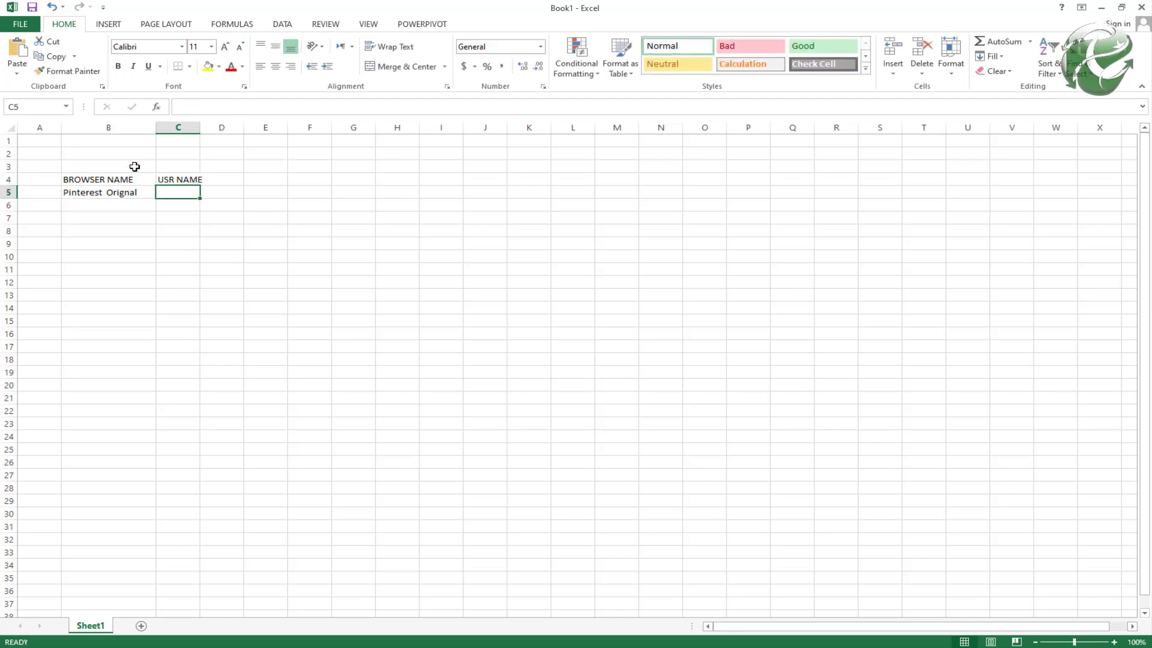
{"action": "key", "text": "Up"}
{"action": "key", "text": "F2"}
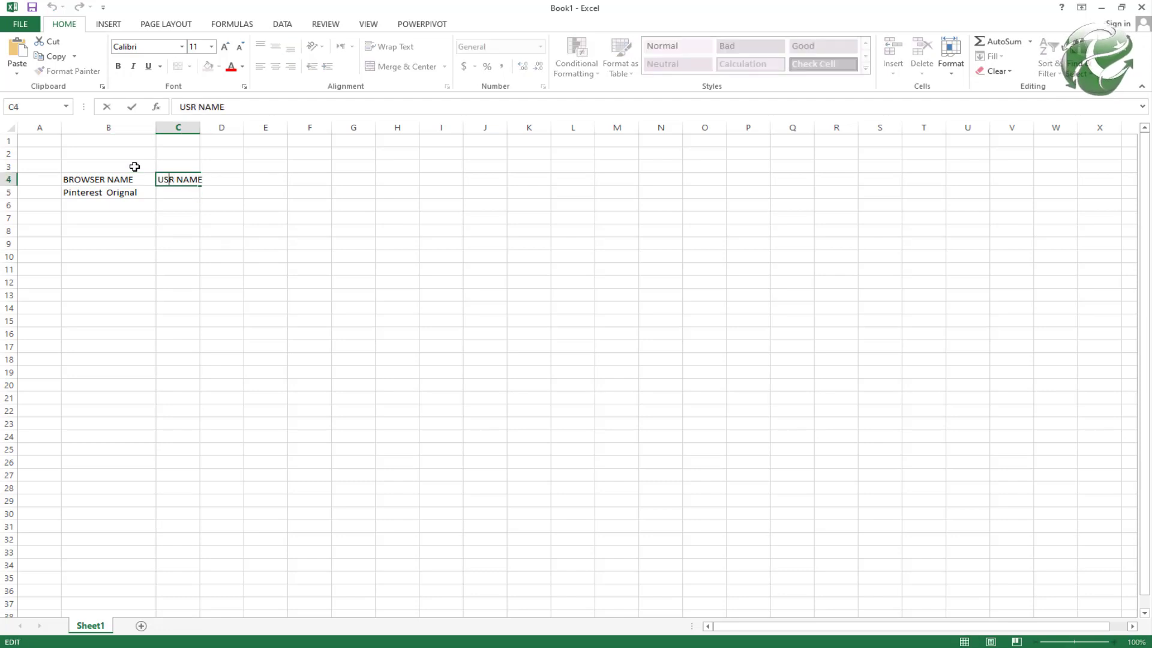
{"action": "type", "text": "E"}
{"action": "key", "text": "Tab"}
{"action": "type", "text": "PA"}
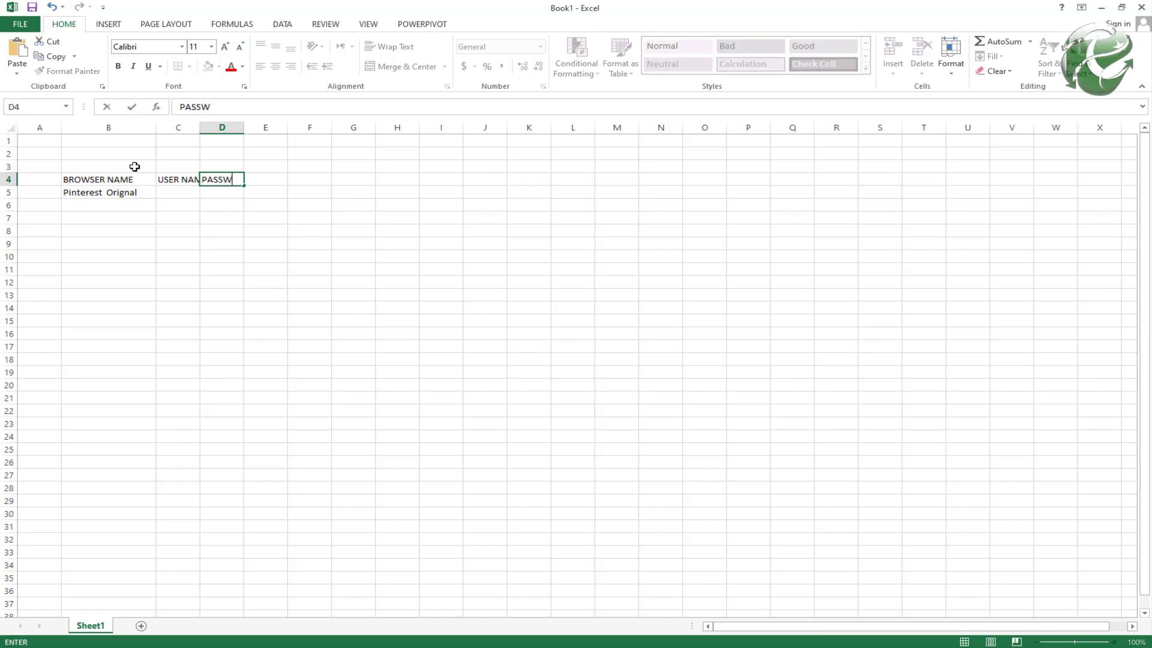
{"action": "type", "text": "D"}
Step: Insert EMAIL and IP ADDRESS header columns and widen the USER NAME column
{"action": "left_click", "coordinate": [186, 179]}
{"action": "key", "text": "ctrl+shift+plus"}
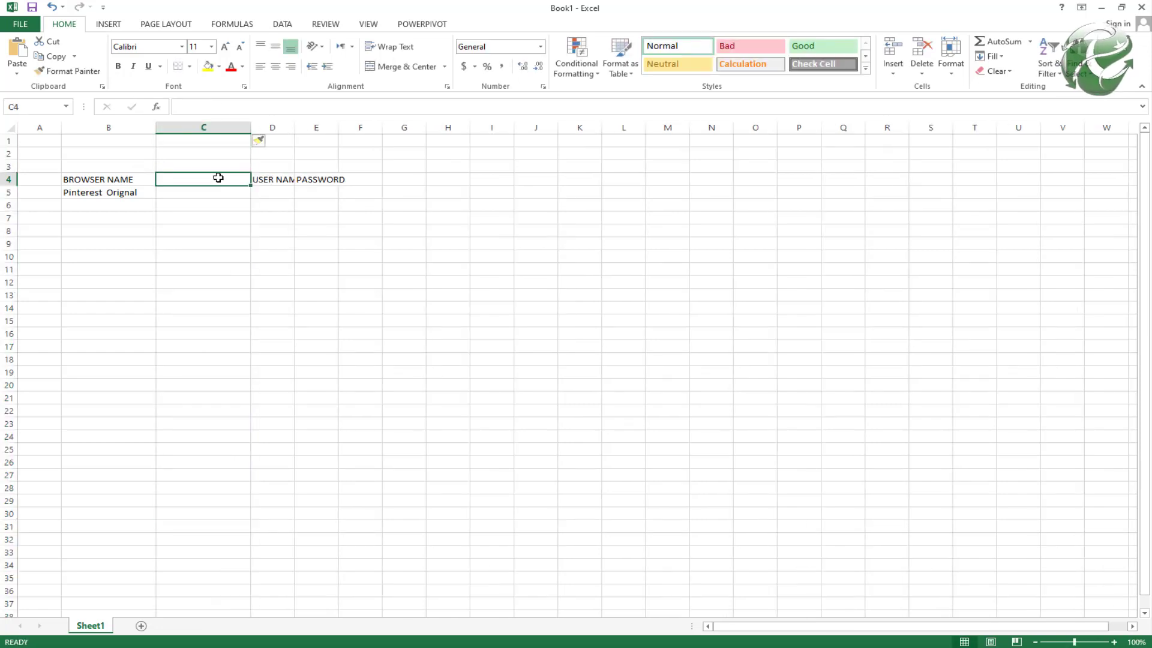
{"action": "type", "text": "EMAIL"}
{"action": "key", "text": "Return"}
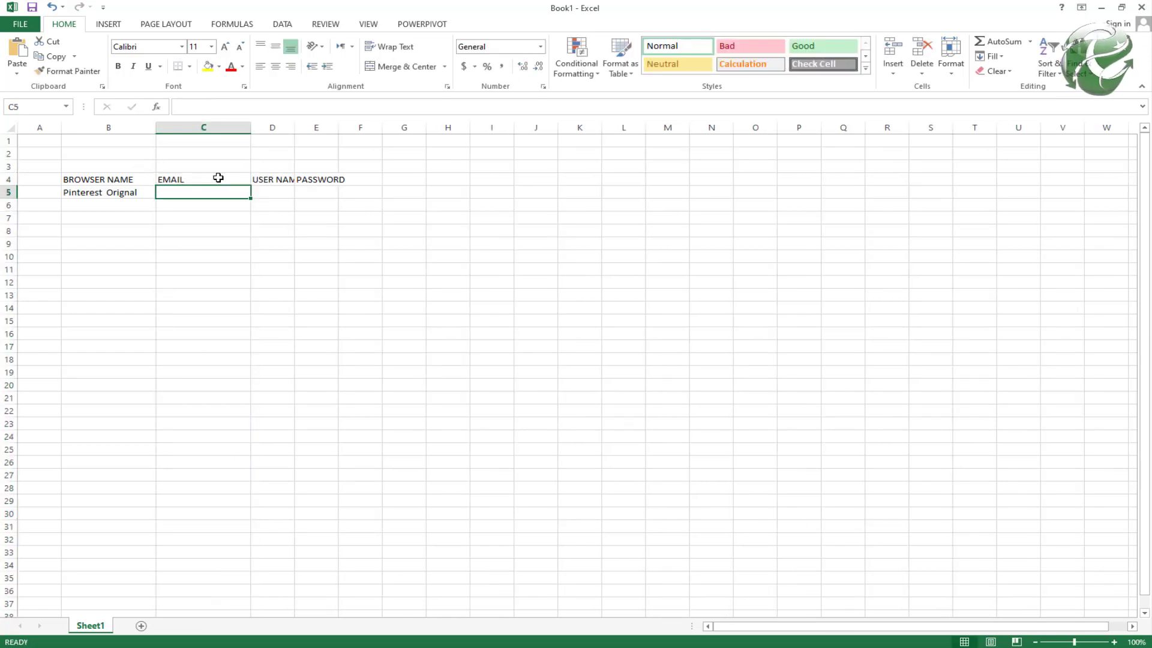
{"action": "left_click_drag", "start_coordinate": [293, 127], "coordinate": [399, 127]}
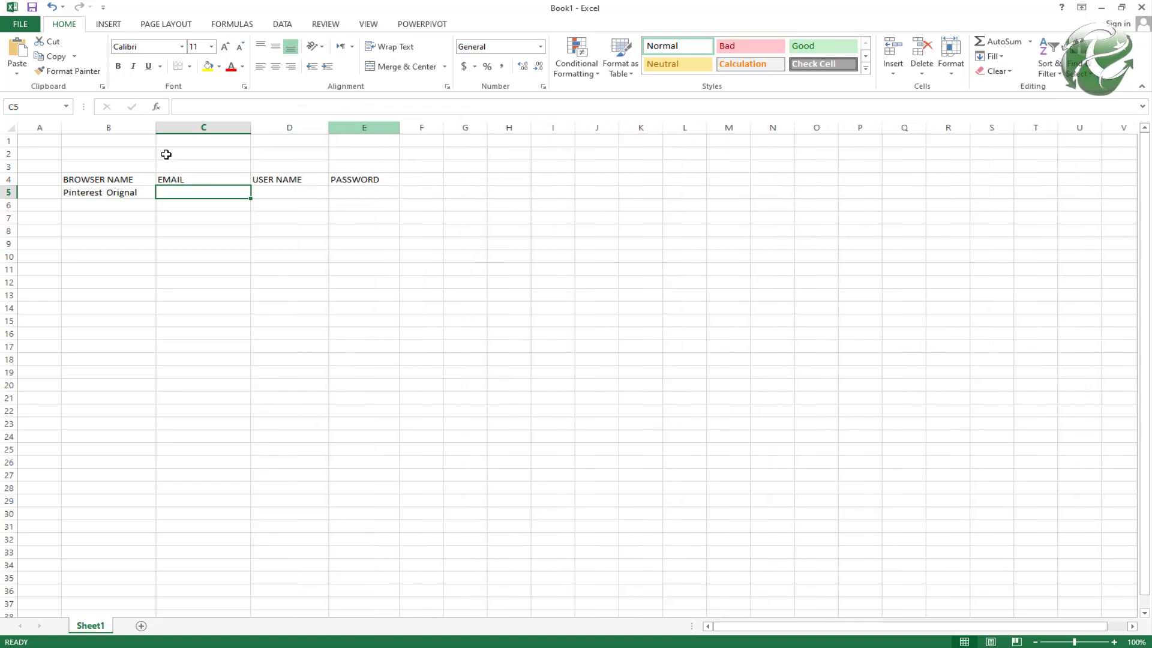
{"action": "left_click", "coordinate": [240, 125]}
{"action": "key", "text": "ctrl+plus"}
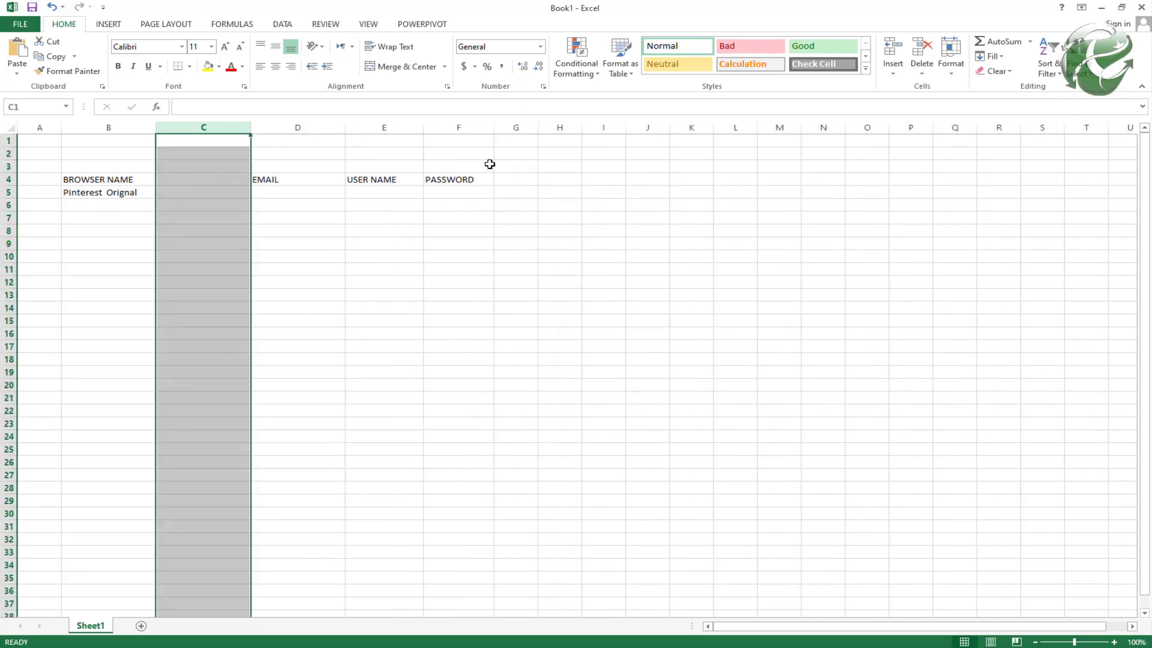
{"action": "left_click", "coordinate": [175, 178]}
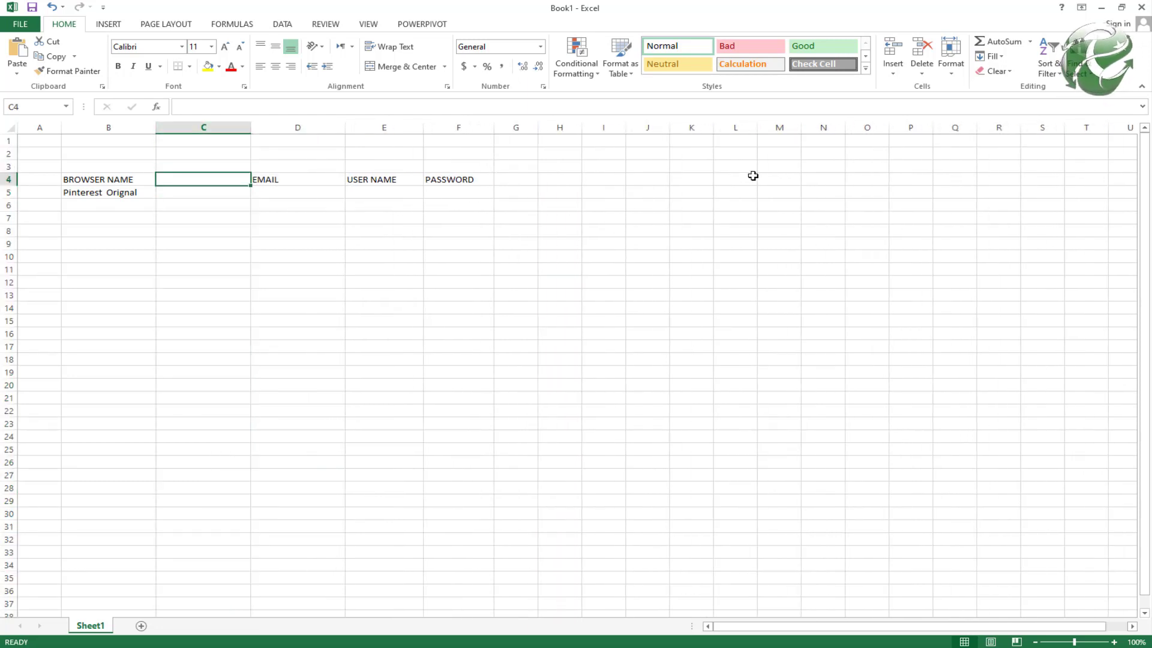
{"action": "type", "text": "i"}
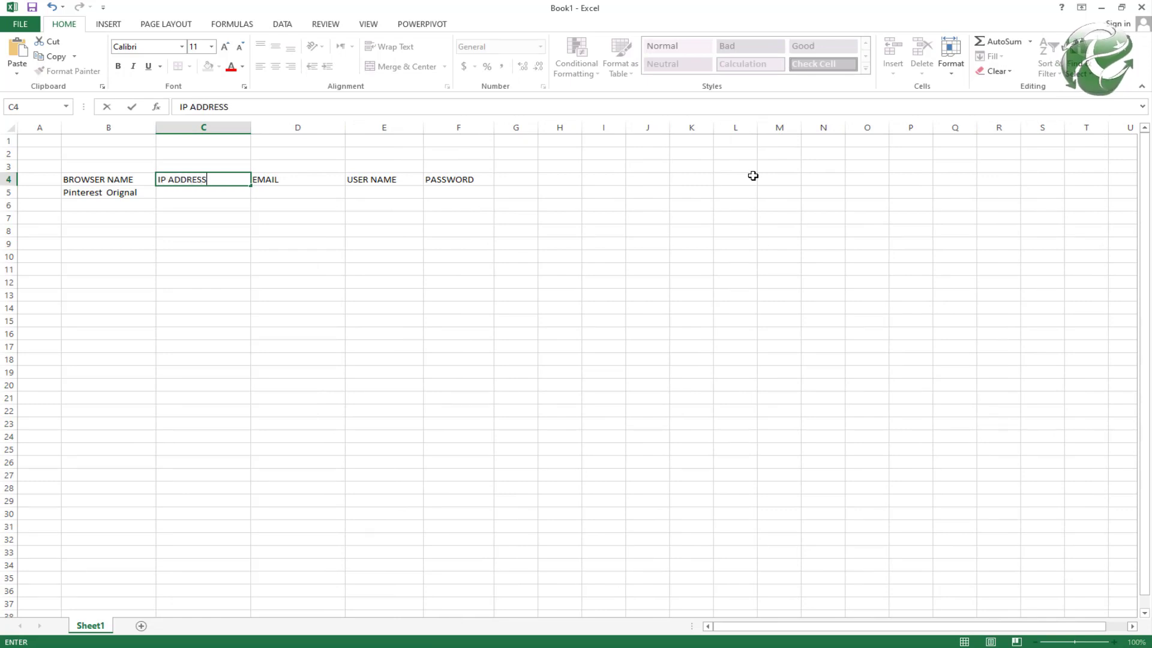
{"action": "key", "text": "Return"}
Step: Fill row 5 with Pakistan, FAR, the account username and PASSWORD
{"action": "type", "text": "pAKISTAN"}
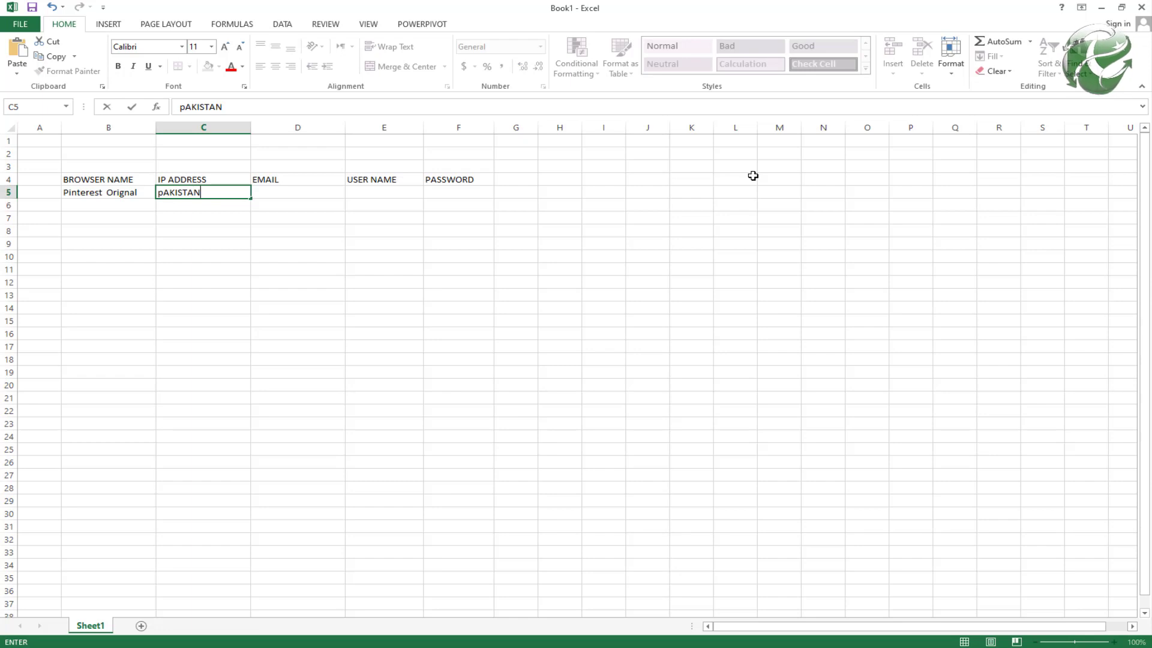
{"action": "key", "text": "Tab"}
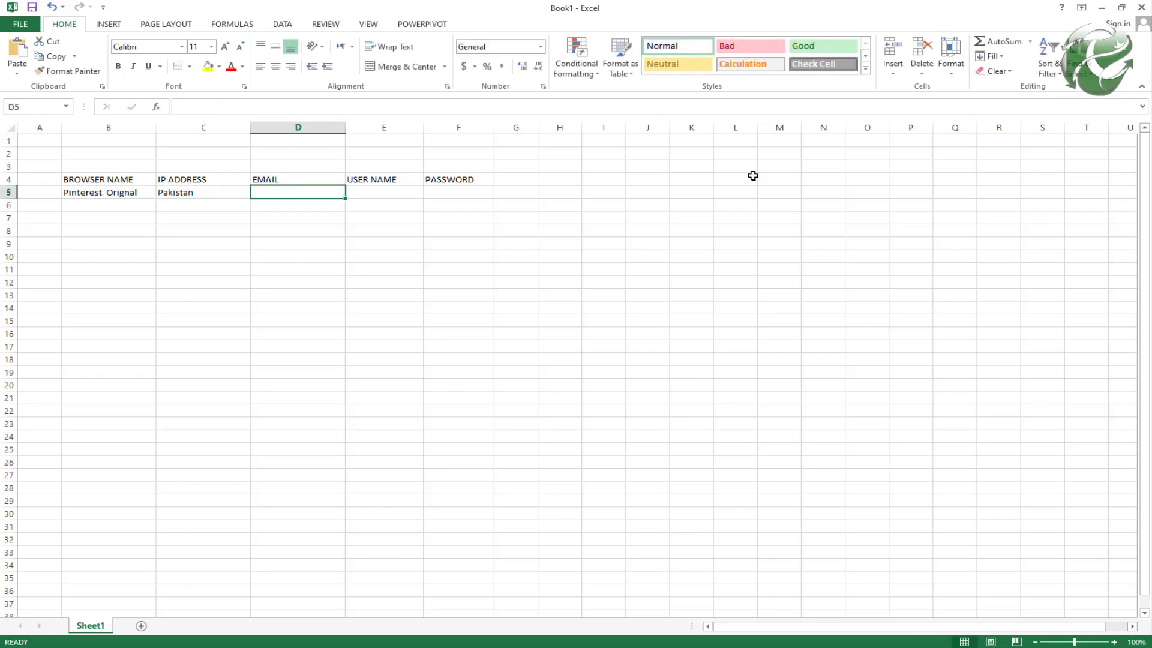
{"action": "type", "text": "FAR"}
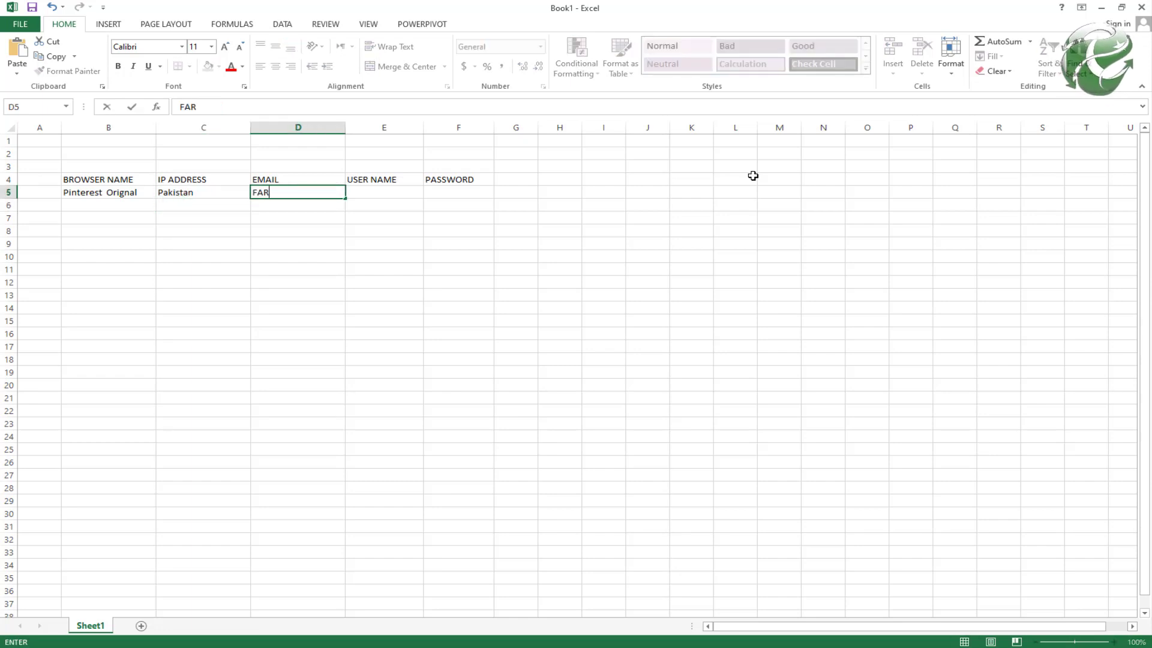
{"action": "key", "text": "Tab"}
{"action": "key", "text": "alt+Tab"}
{"action": "key", "text": "alt+Tab"}
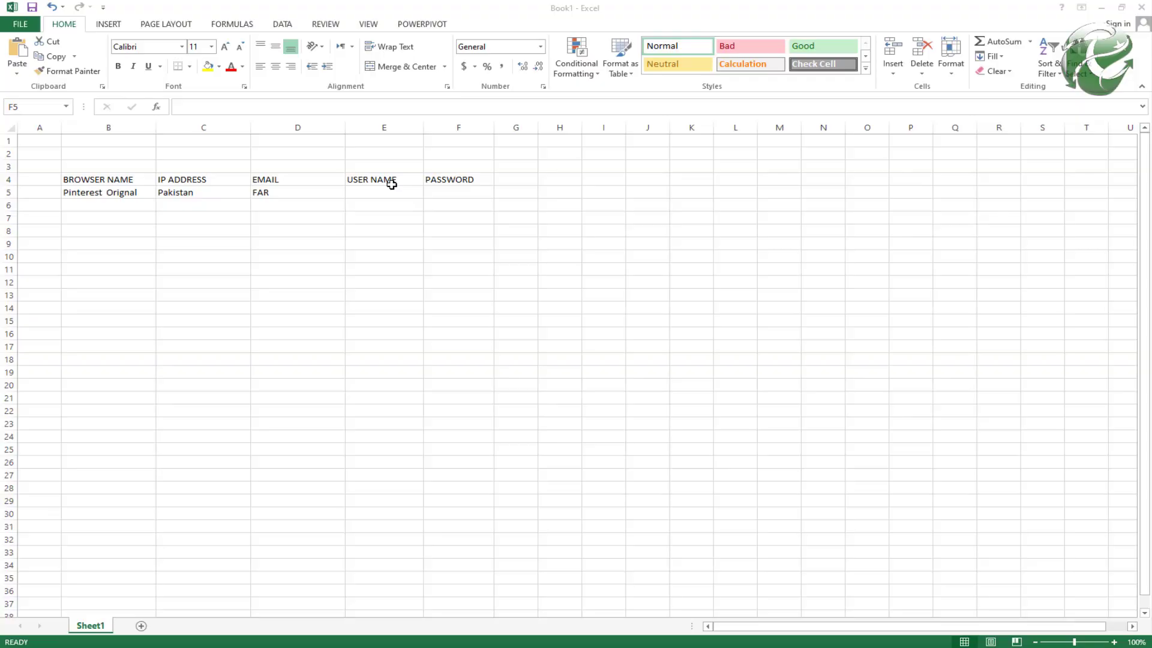
{"action": "key", "text": "Tab"}
{"action": "left_click", "coordinate": [375, 191]}
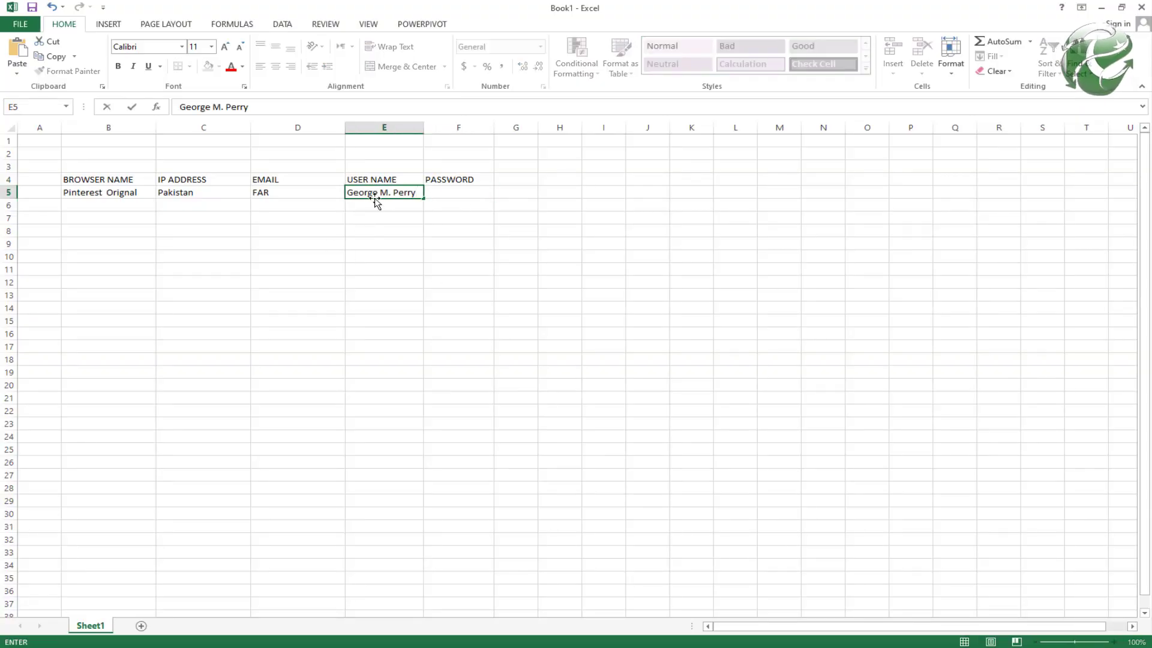
{"action": "left_click_drag", "start_coordinate": [376, 192], "coordinate": [609, 189]}
{"action": "type", "text": "785"}
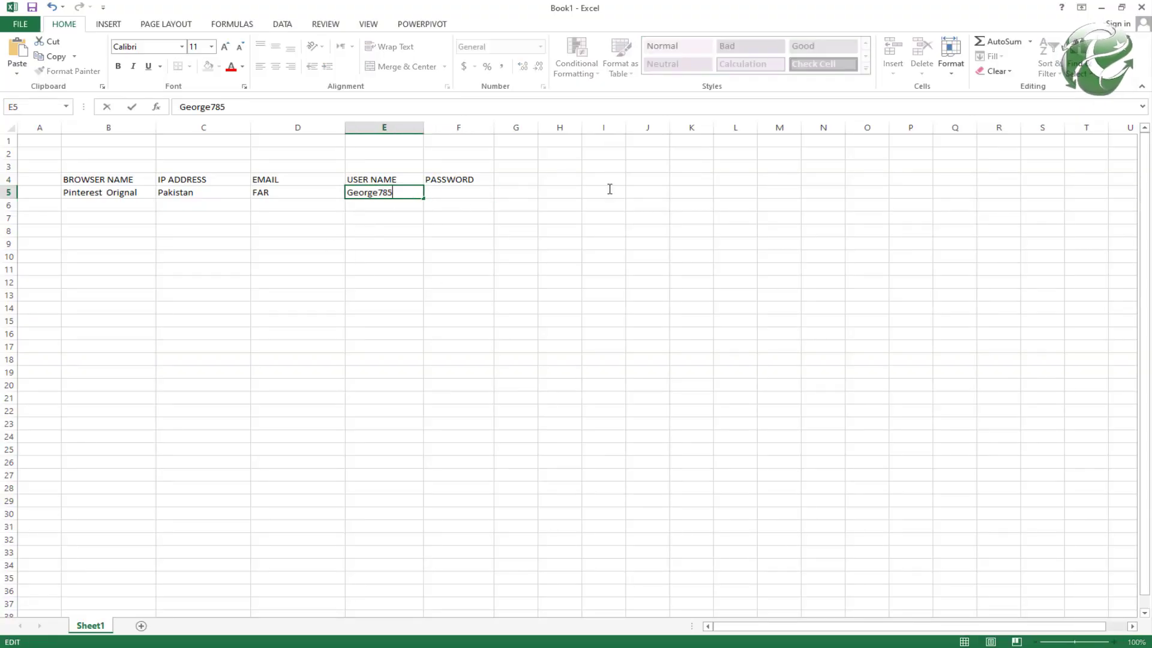
{"action": "key", "text": "Tab"}
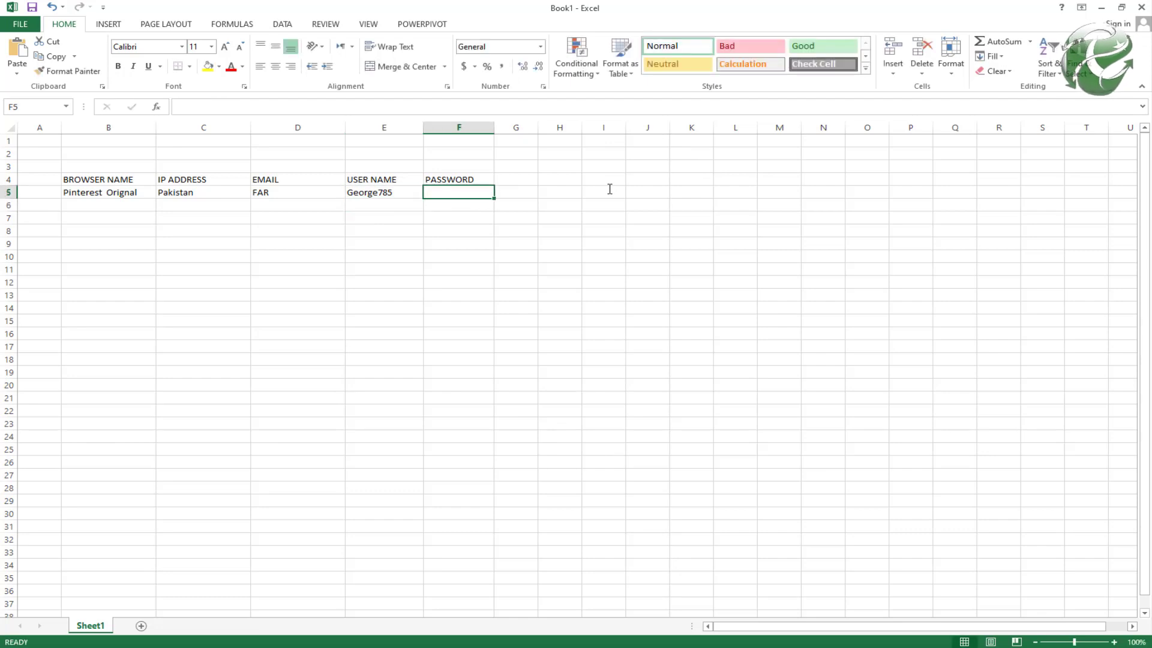
{"action": "type", "text": "PASSWORD"}
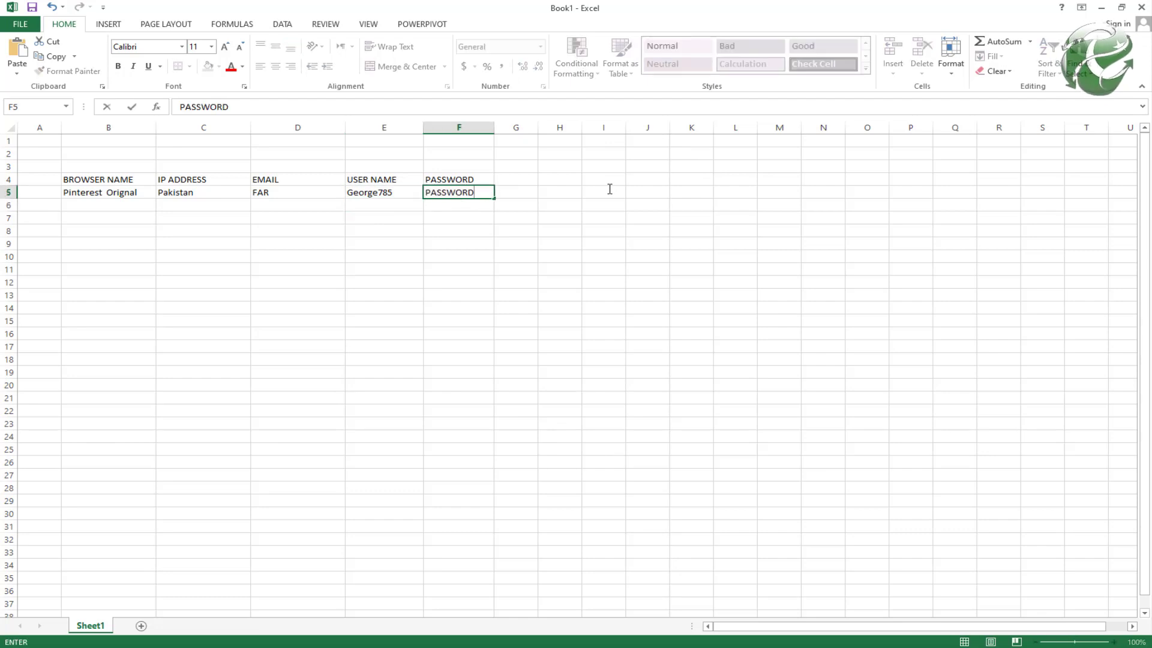
{"action": "key", "text": "Return"}
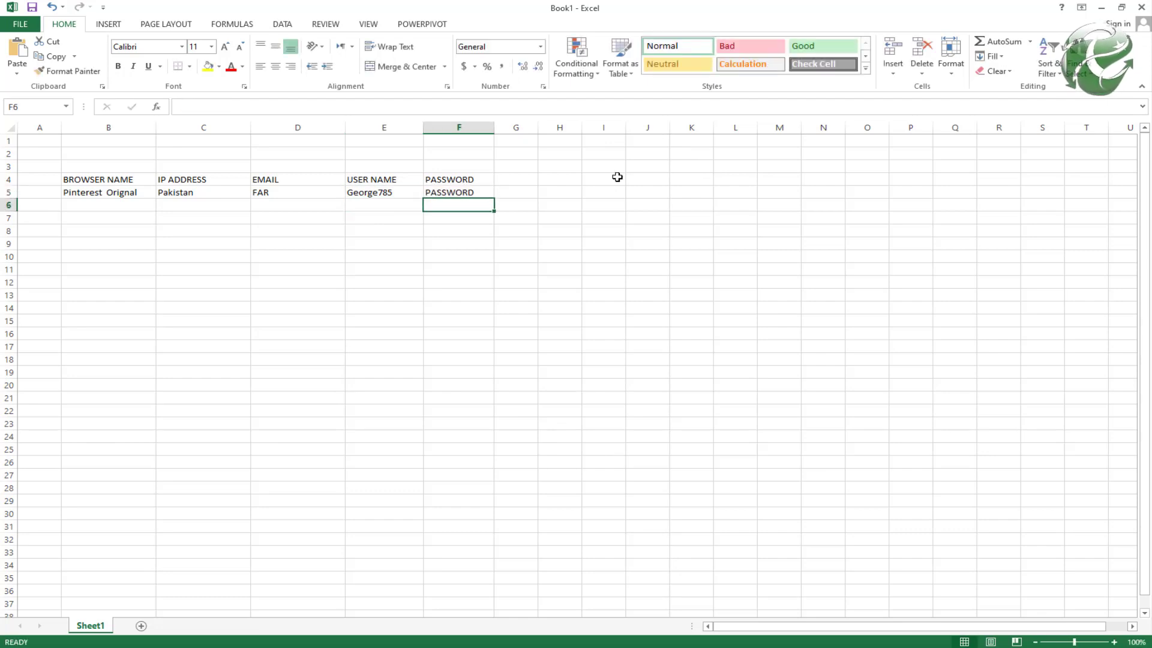
{"action": "key", "text": "alt+Tab"}
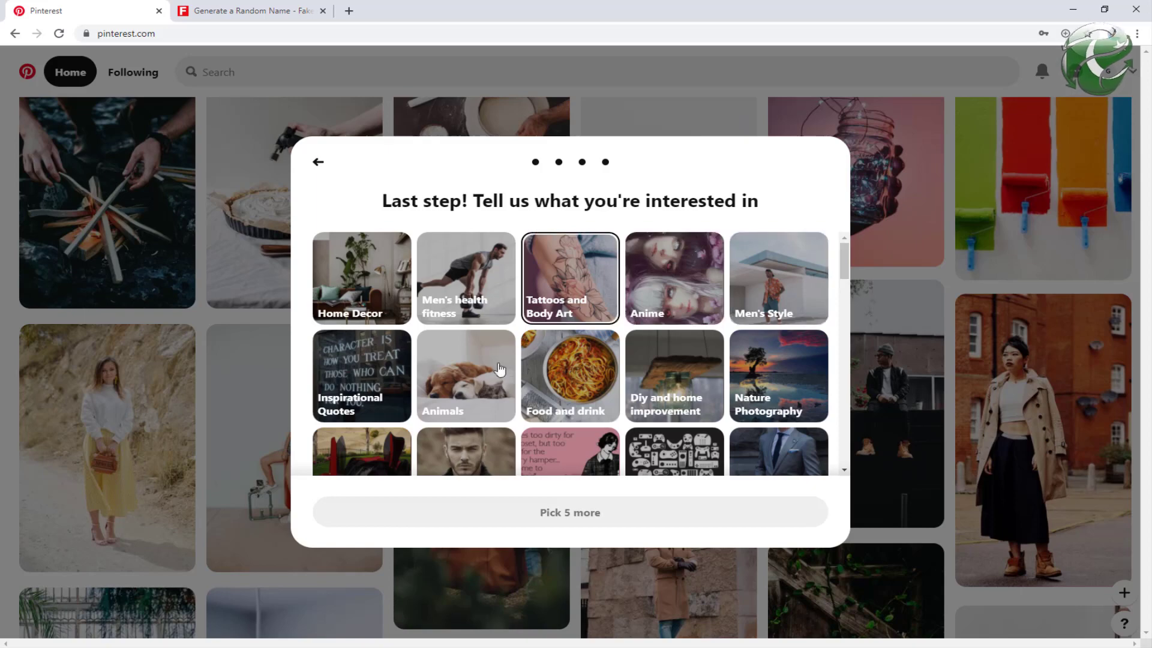
Step: Pick Dogs, Fitness and exercise, Interior Design, Modern house design and one more interest, then finish
{"action": "scroll", "coordinate": [478, 396], "scroll_direction": "down", "scroll_amount": 3}
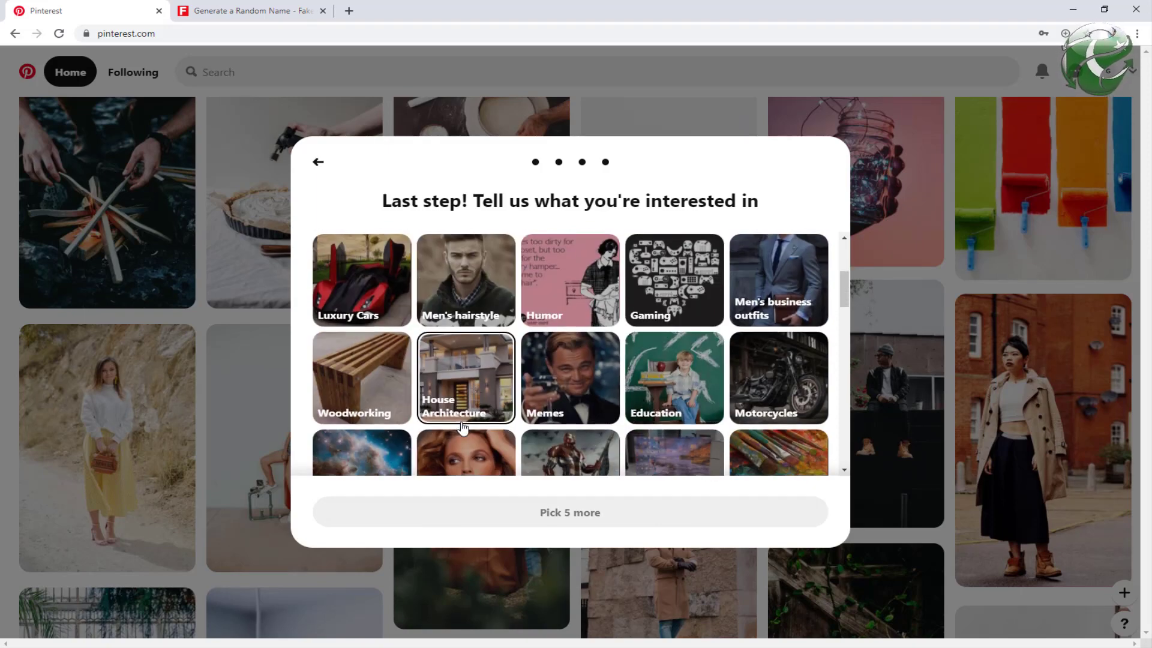
{"action": "scroll", "coordinate": [462, 426], "scroll_direction": "down", "scroll_amount": 5}
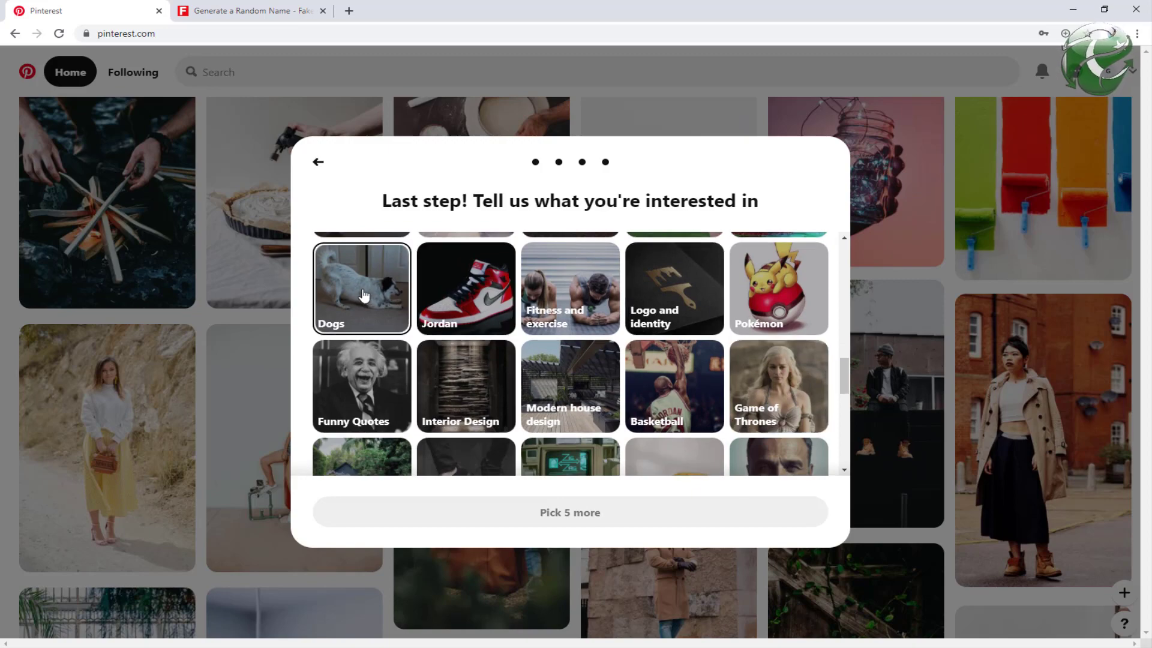
{"action": "left_click", "coordinate": [363, 294]}
{"action": "left_click", "coordinate": [557, 303]}
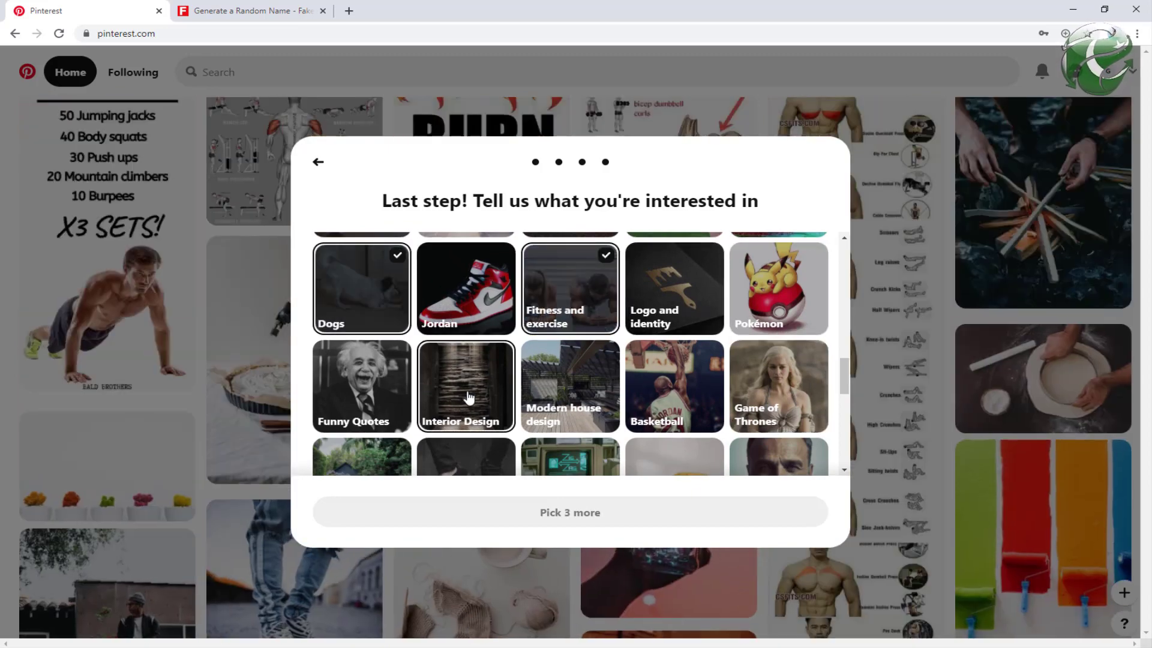
{"action": "left_click", "coordinate": [469, 397]}
{"action": "left_click", "coordinate": [577, 397]}
{"action": "left_click", "coordinate": [385, 457]}
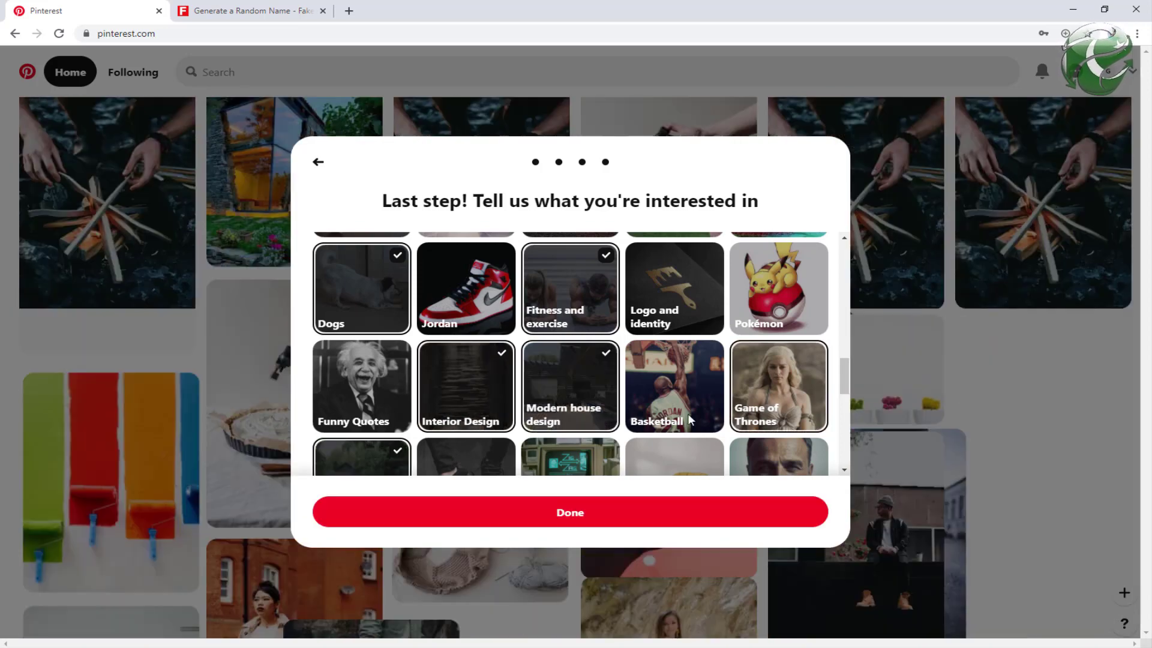
{"action": "left_click", "coordinate": [584, 517]}
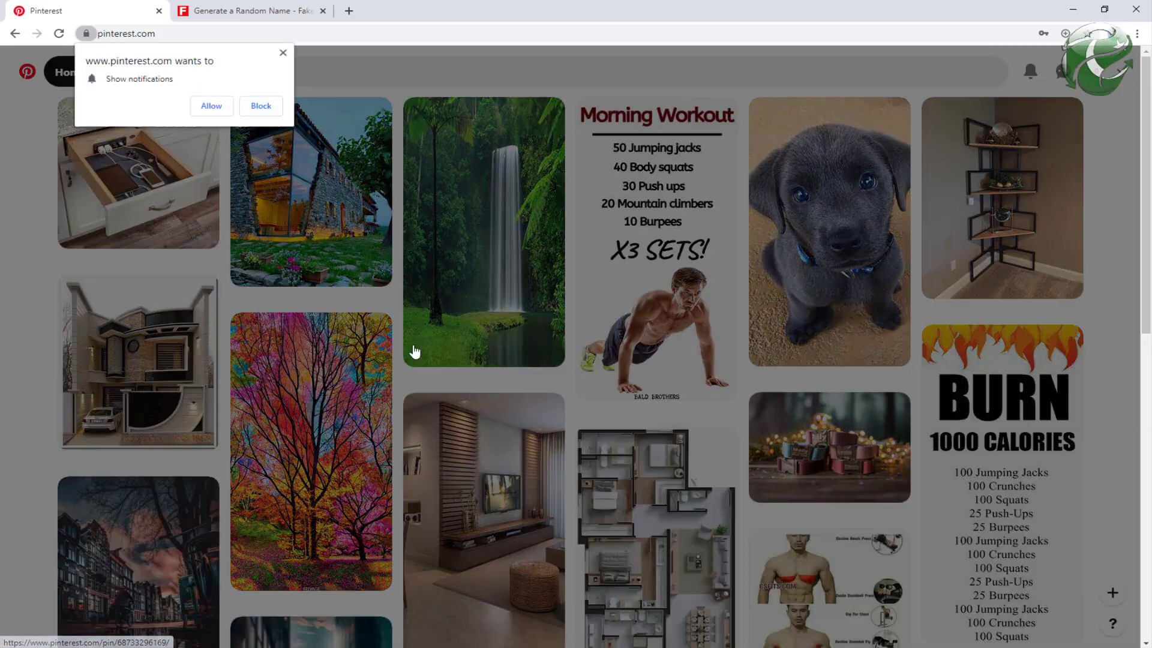
Step: Block site notifications and open the Edit profile settings page
{"action": "left_click", "coordinate": [264, 106]}
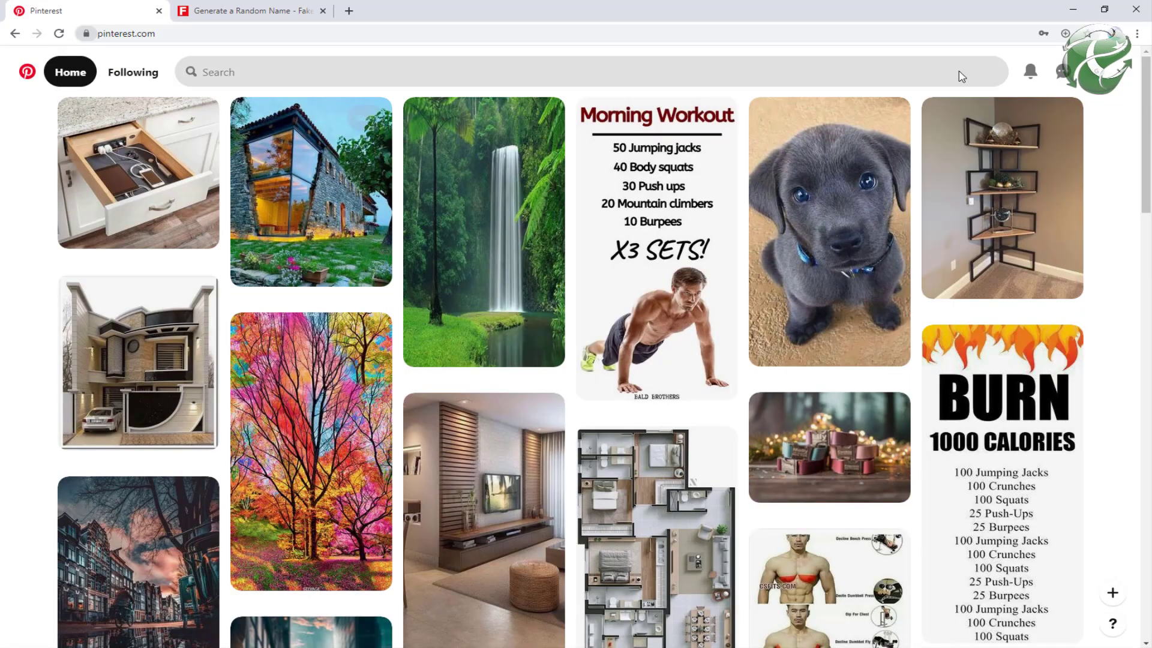
{"action": "left_click", "coordinate": [1120, 75]}
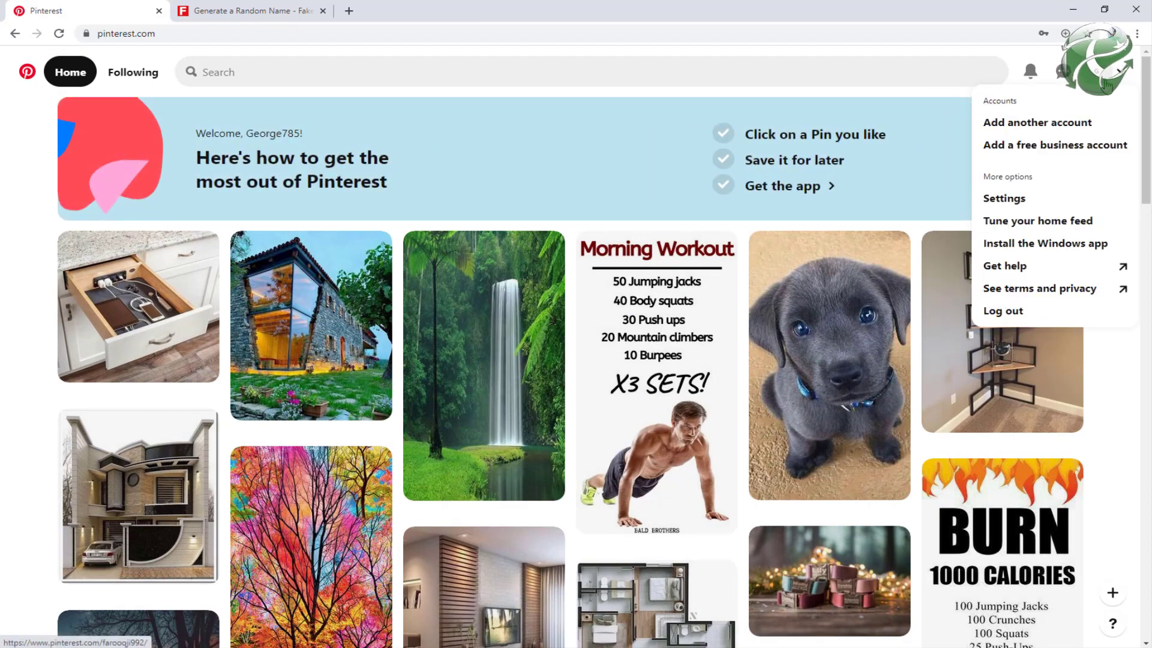
{"action": "left_click", "coordinate": [1017, 201]}
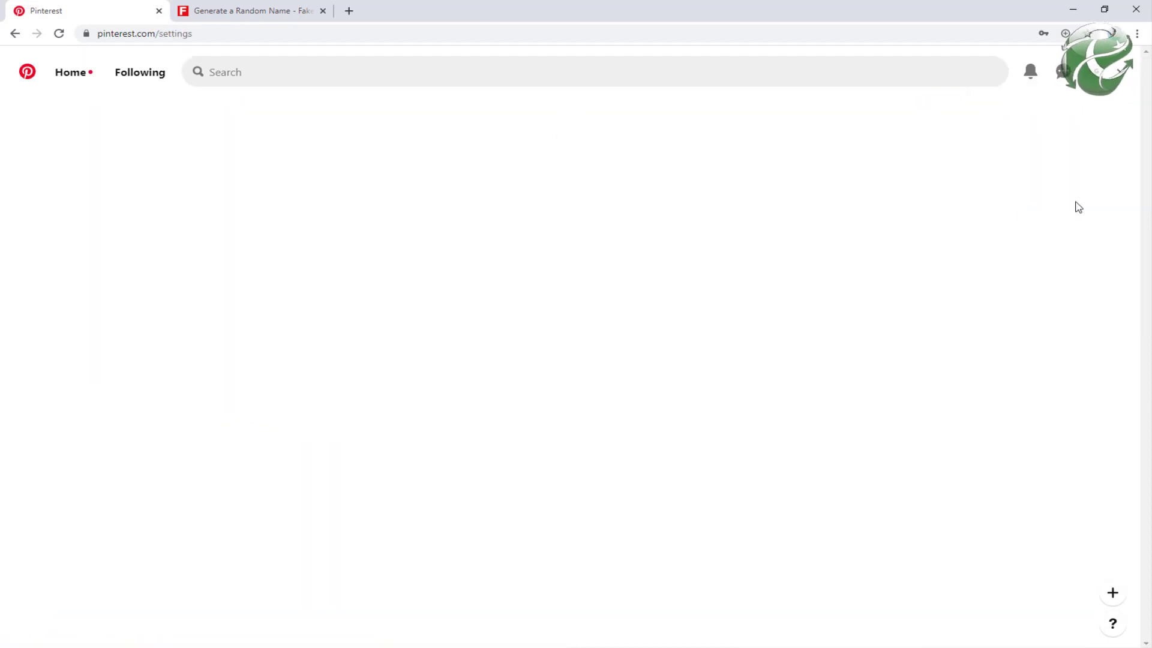
{"action": "left_click", "coordinate": [530, 318]}
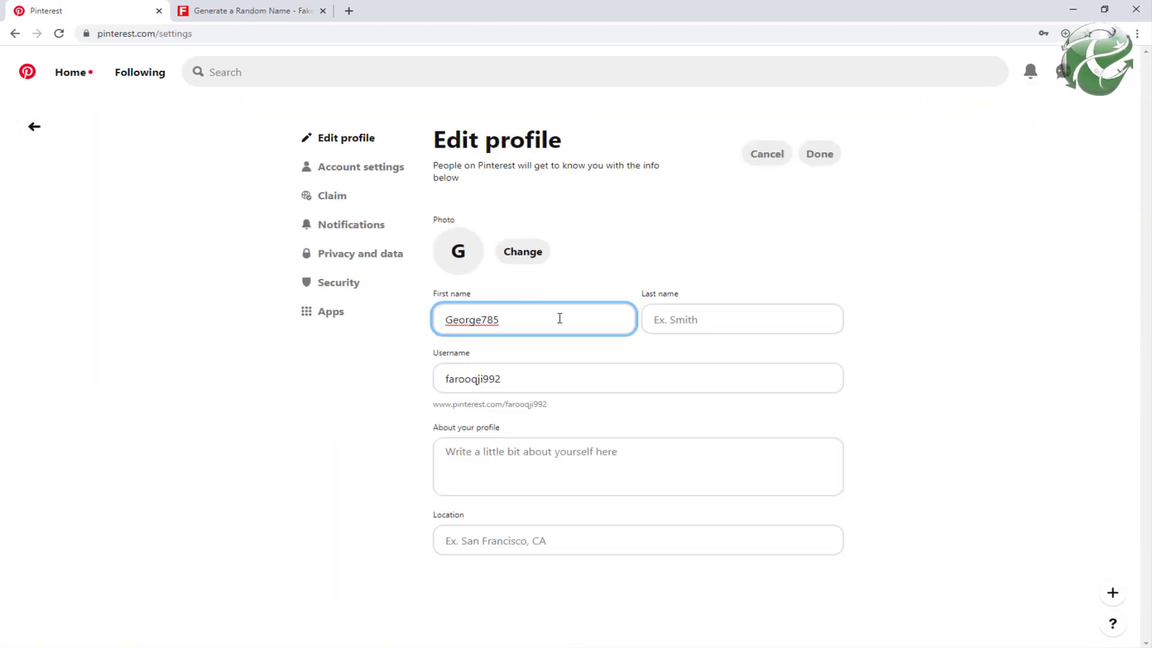
{"action": "left_click_drag", "start_coordinate": [544, 325], "coordinate": [417, 329]}
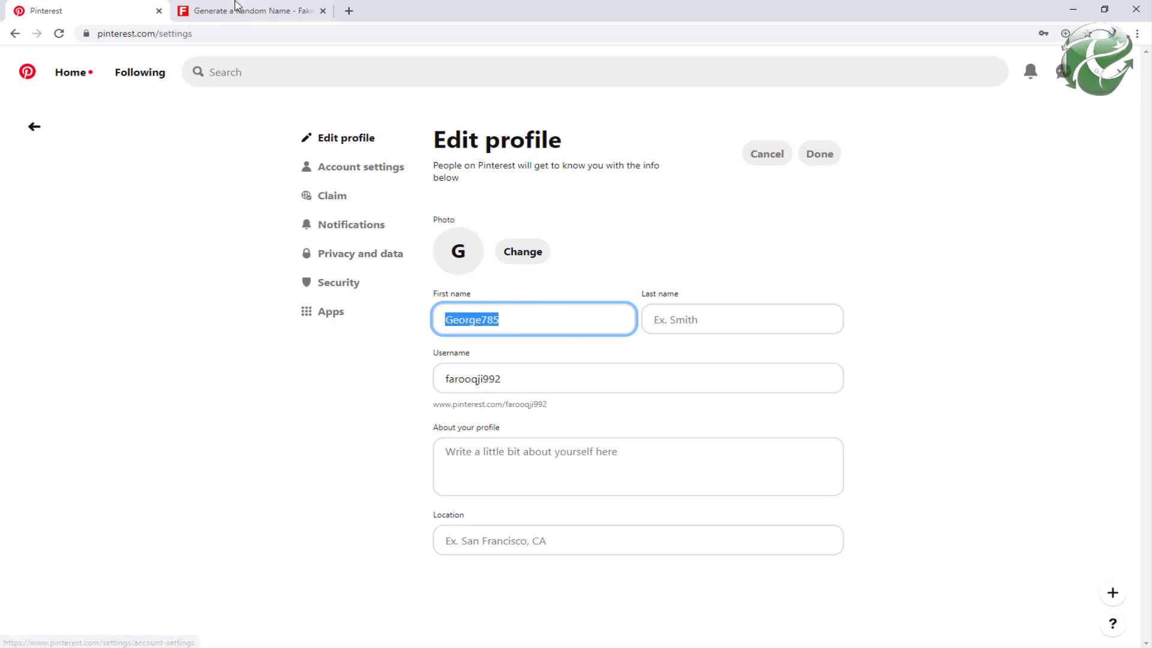
Step: Fill First name and Last name from the generated identity, moving the surname to Last name
{"action": "left_click", "coordinate": [217, 8]}
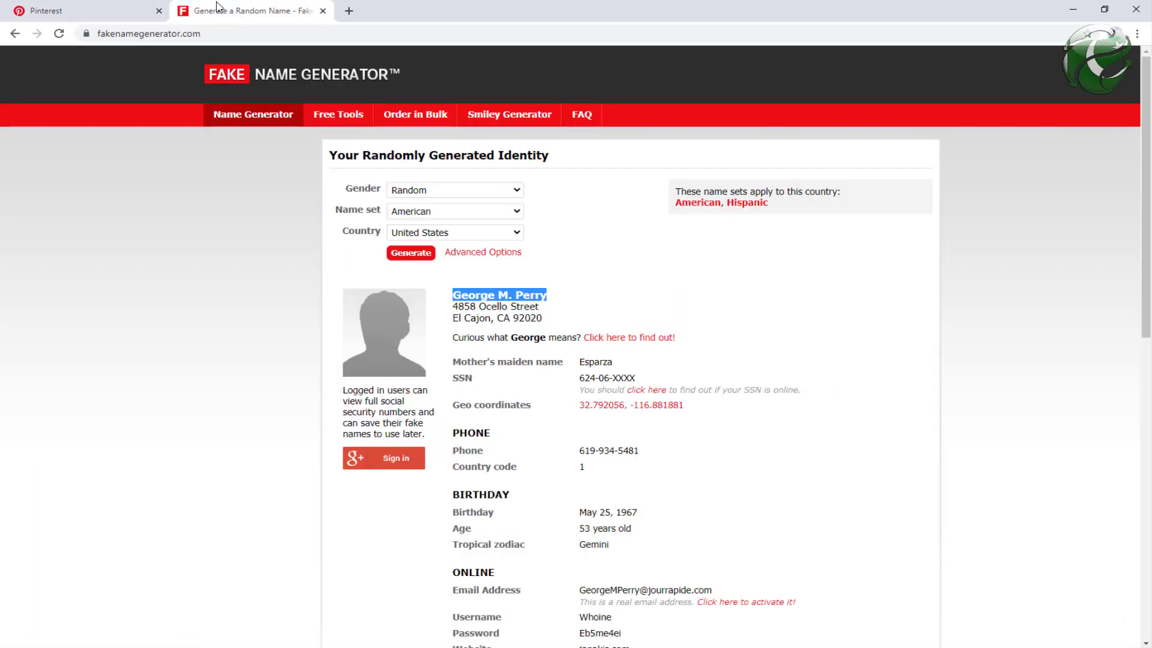
{"action": "left_click", "coordinate": [114, 15]}
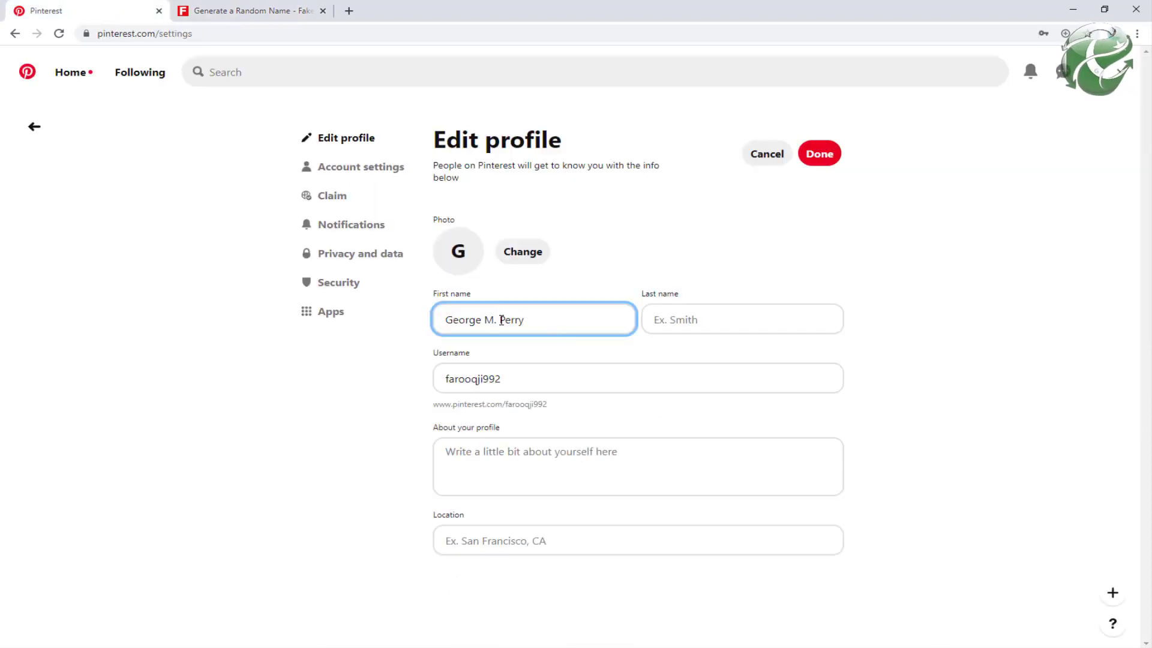
{"action": "key", "text": "Delete"}
{"action": "double_click", "coordinate": [484, 320]}
{"action": "key", "text": "ctrl+x"}
{"action": "left_click", "coordinate": [708, 318]}
{"action": "key", "text": "ctrl+v"}
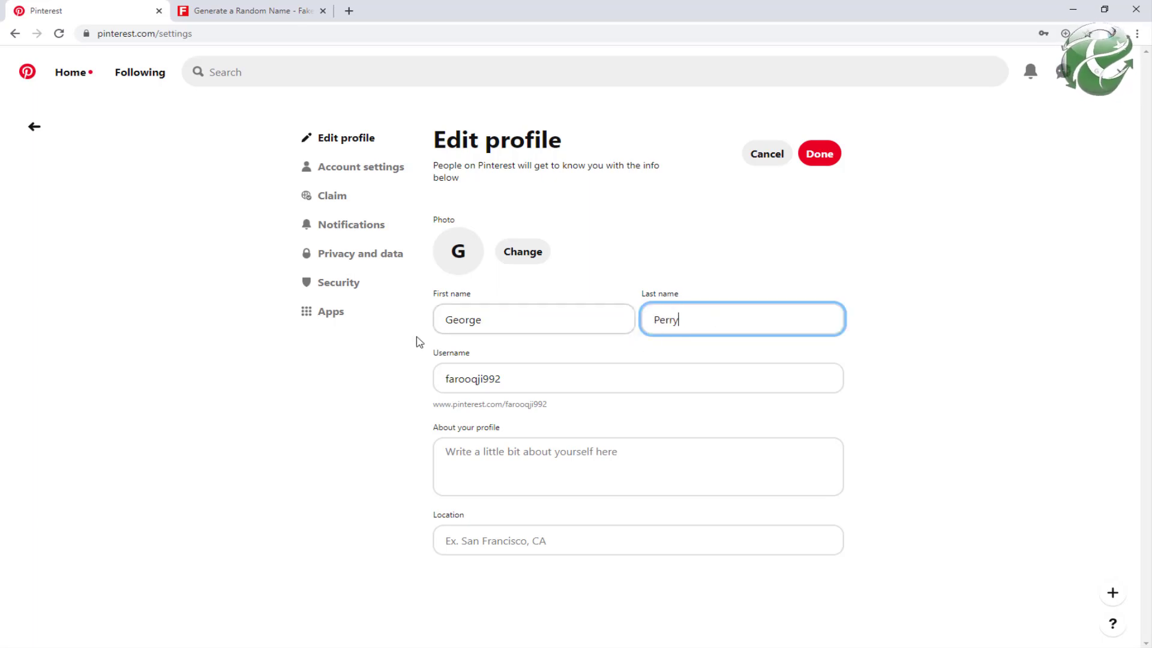
Step: Replace the username with the copied first name
{"action": "left_click_drag", "start_coordinate": [495, 313], "coordinate": [407, 324]}
{"action": "key", "text": "ctrl+c"}
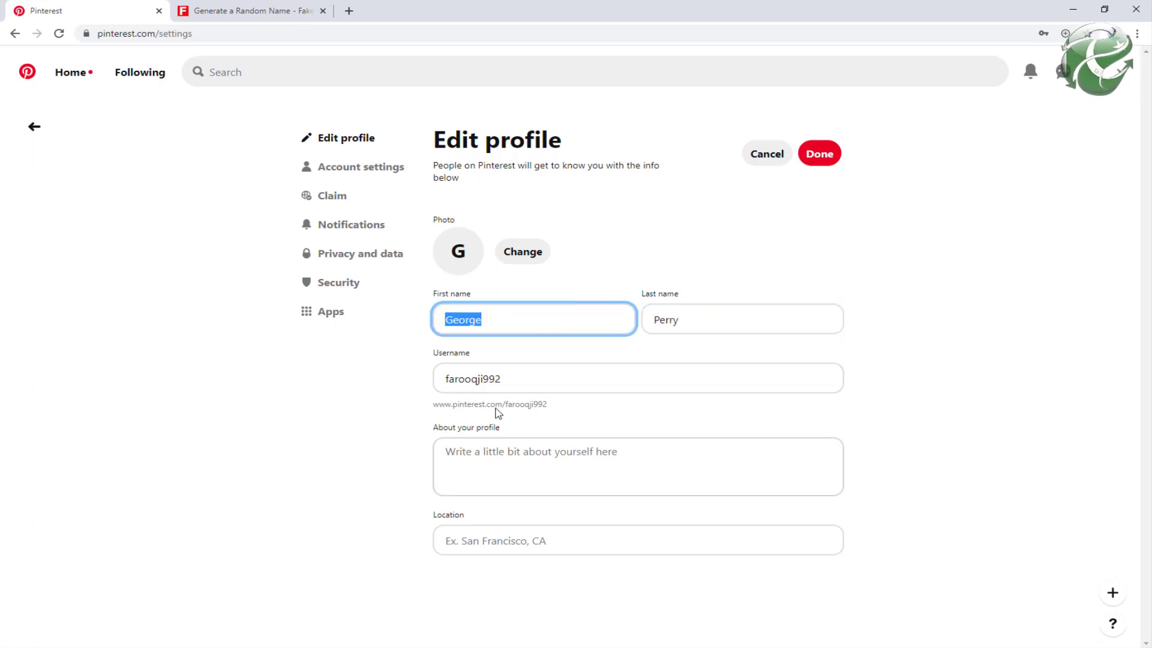
{"action": "left_click_drag", "start_coordinate": [510, 378], "coordinate": [303, 406]}
{"action": "key", "text": "ctrl+v"}
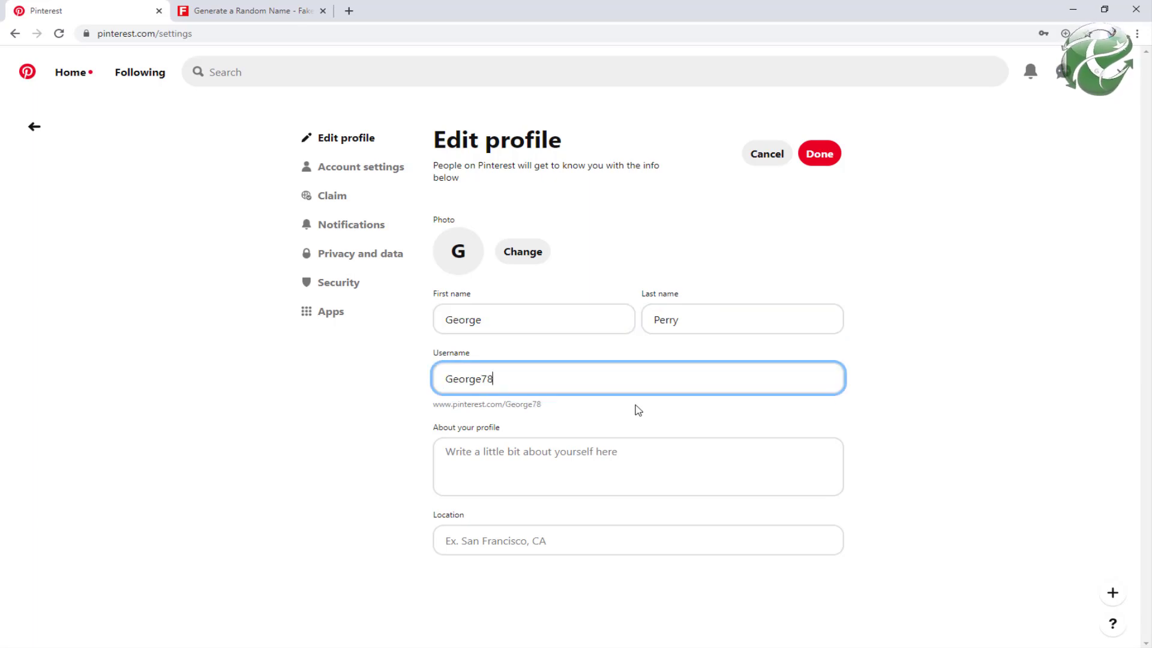
Step: Write a bio as a health and fitness department instructor sharing tips to stay healthy on this account
{"action": "left_click", "coordinate": [616, 456]}
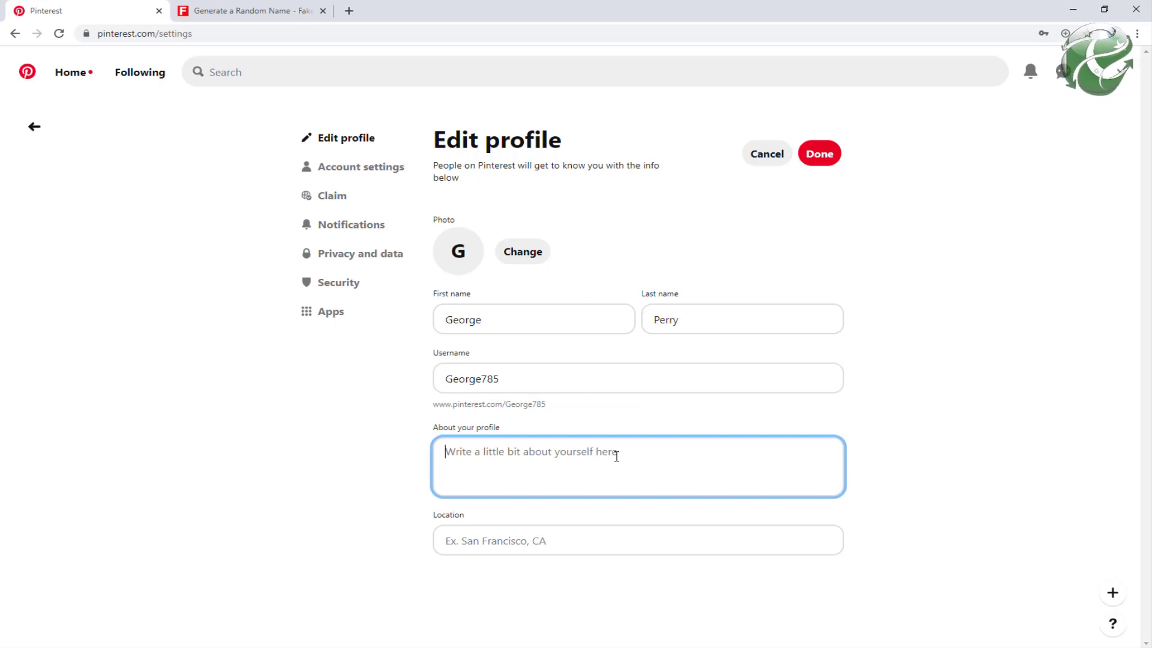
{"action": "type", "text": "I am"}
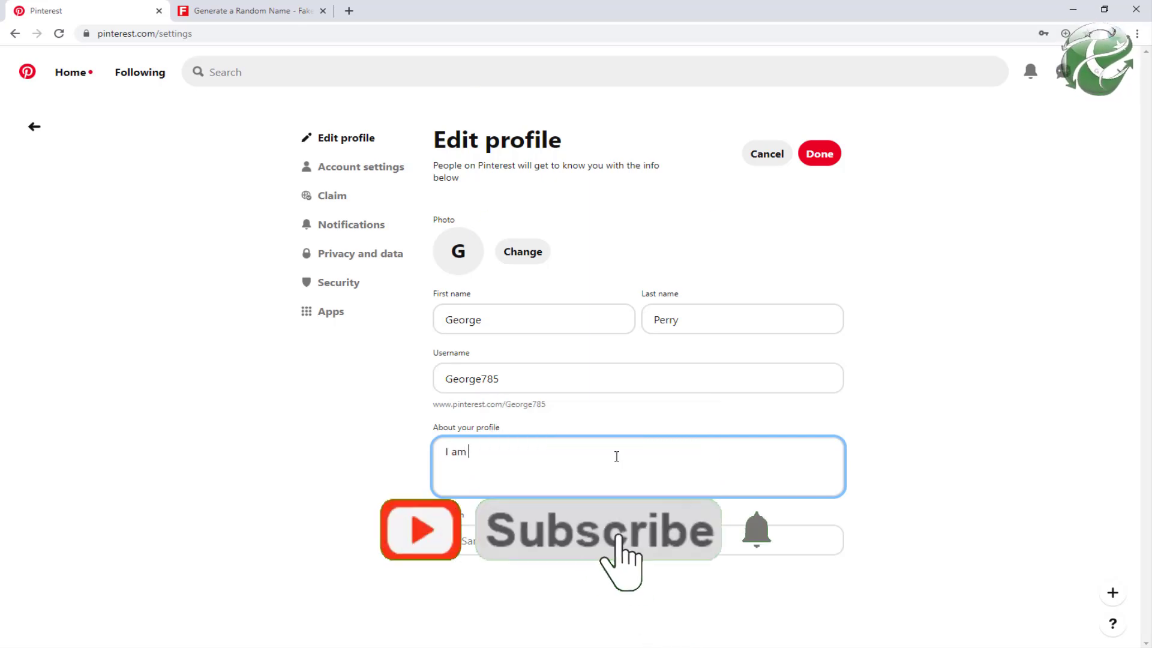
{"action": "type", "text": " a instr"}
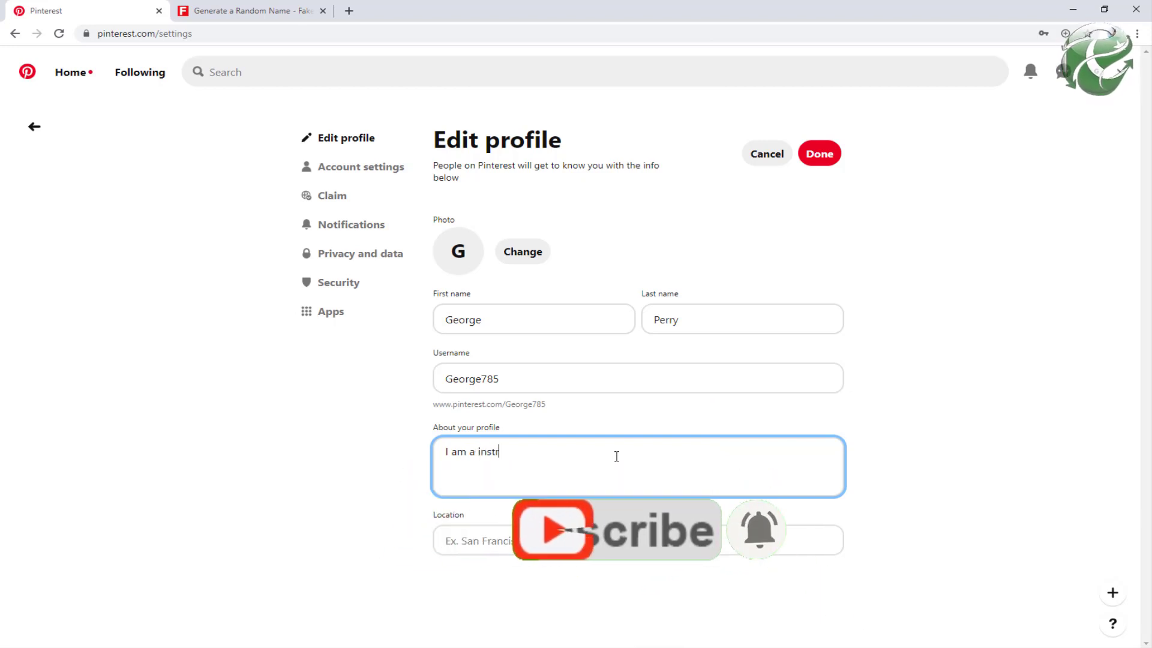
{"action": "type", "text": "uctor in a"}
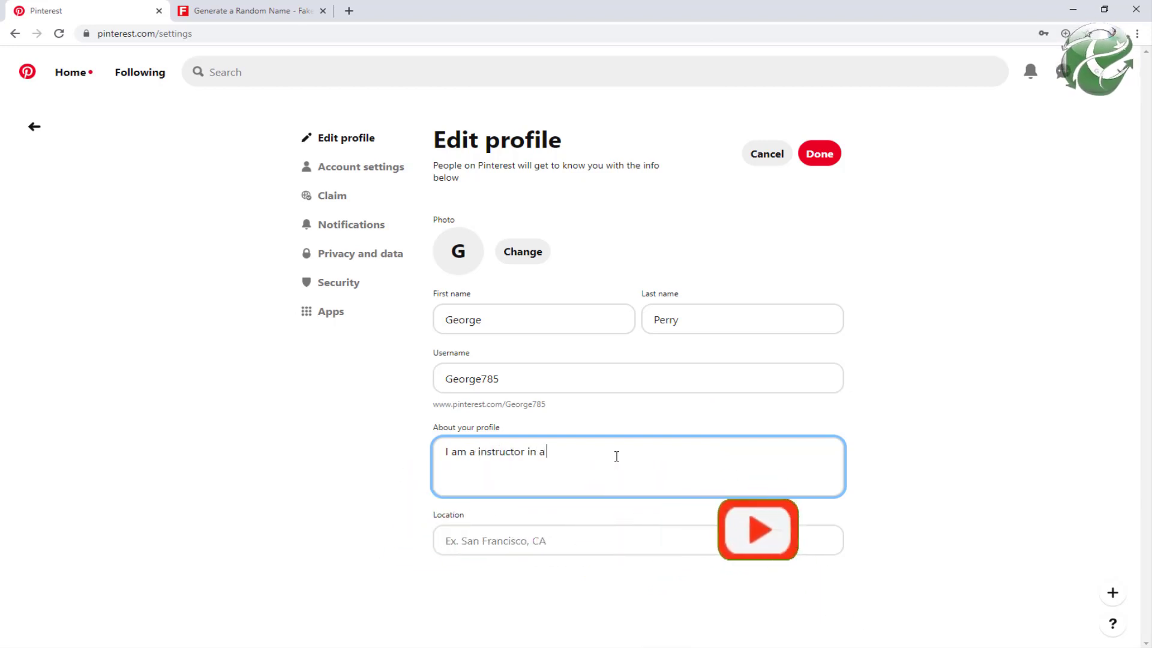
{"action": "type", "text": " health and fit"}
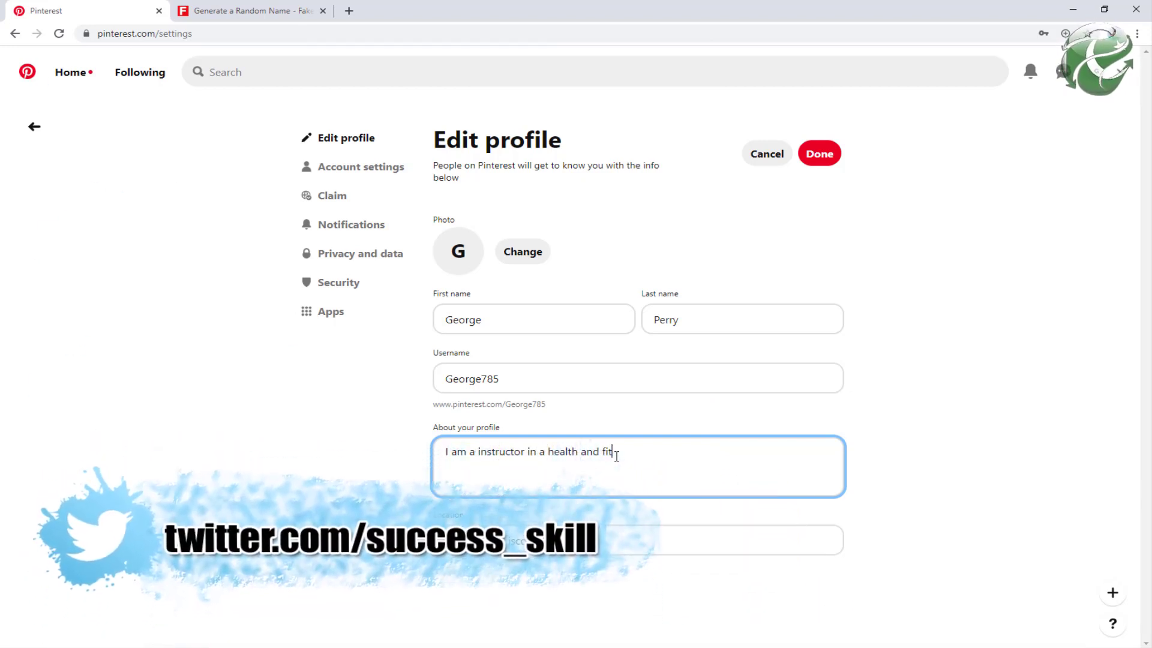
{"action": "type", "text": "ness departmnet"}
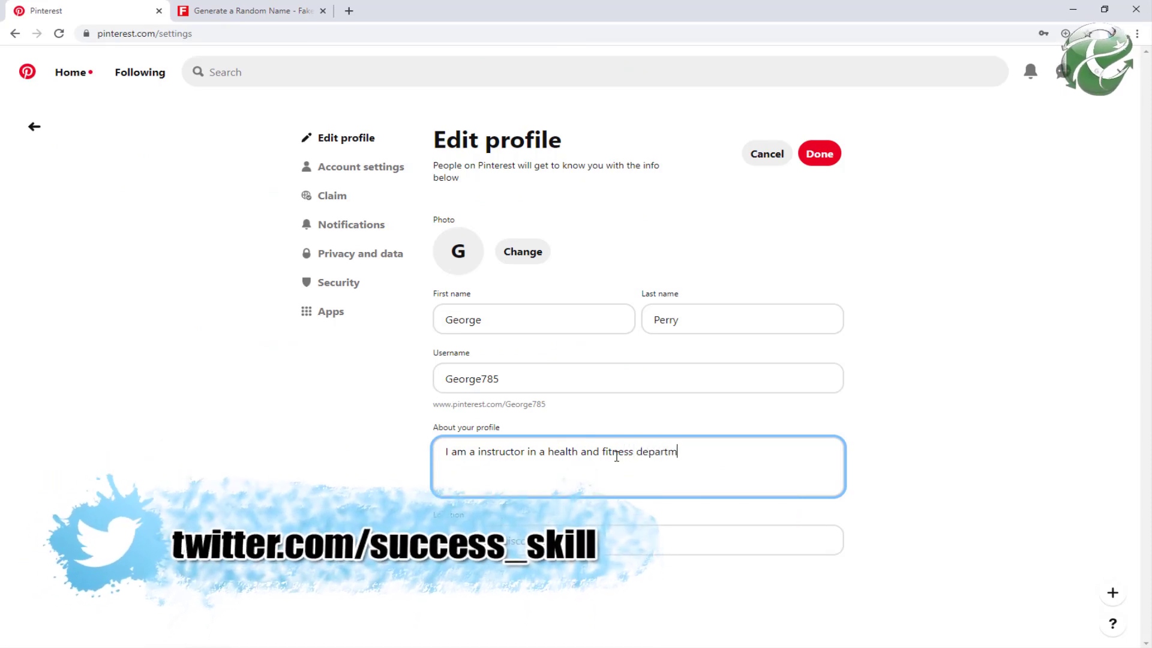
{"action": "key", "text": "BackSpace"}
{"action": "key", "text": "BackSpace"}
{"action": "key", "text": "BackSpace"}
{"action": "type", "text": "ent "}
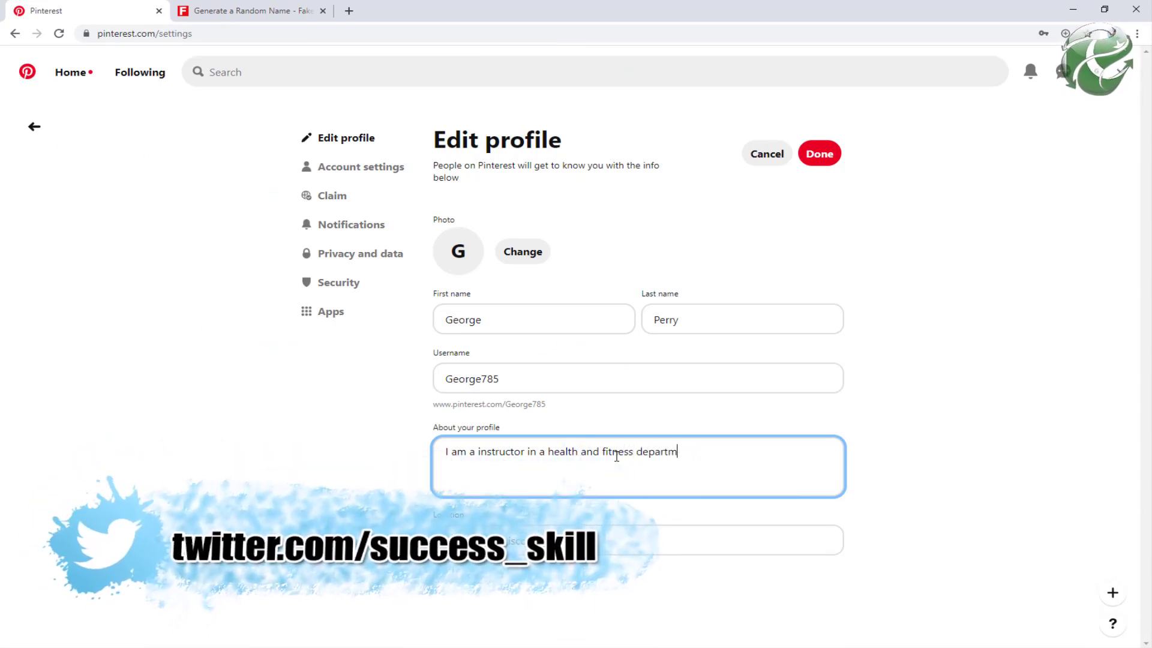
{"action": "type", "text": "and i will share my"}
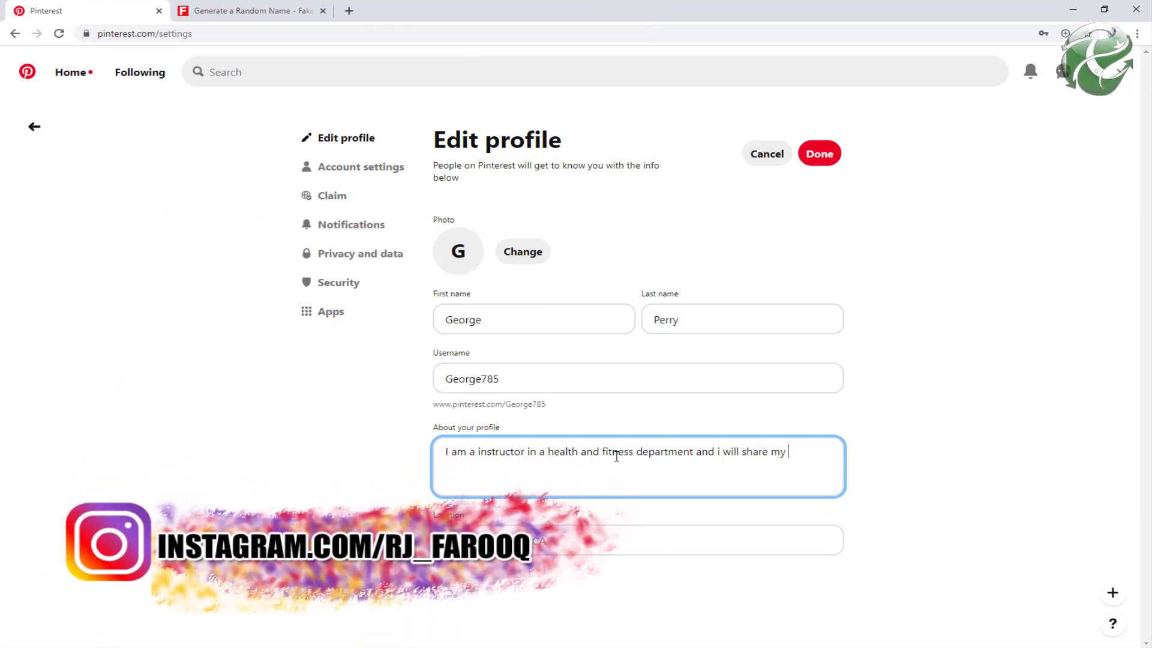
{"action": "type", "text": "tips to"}
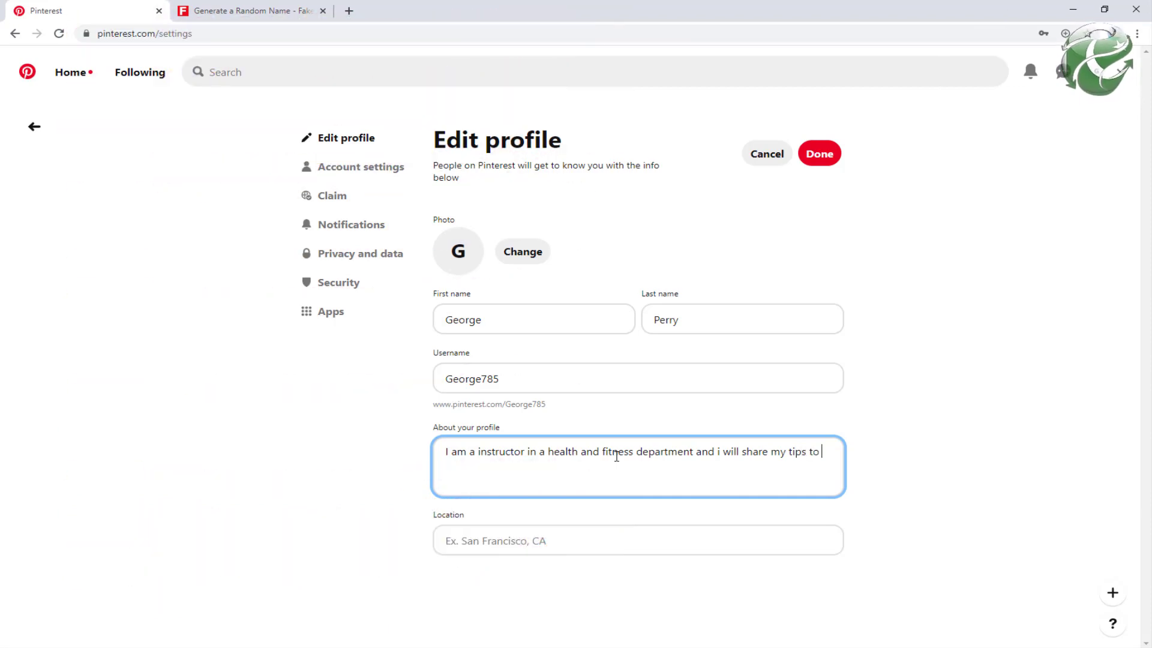
{"action": "type", "text": " stay healthy"}
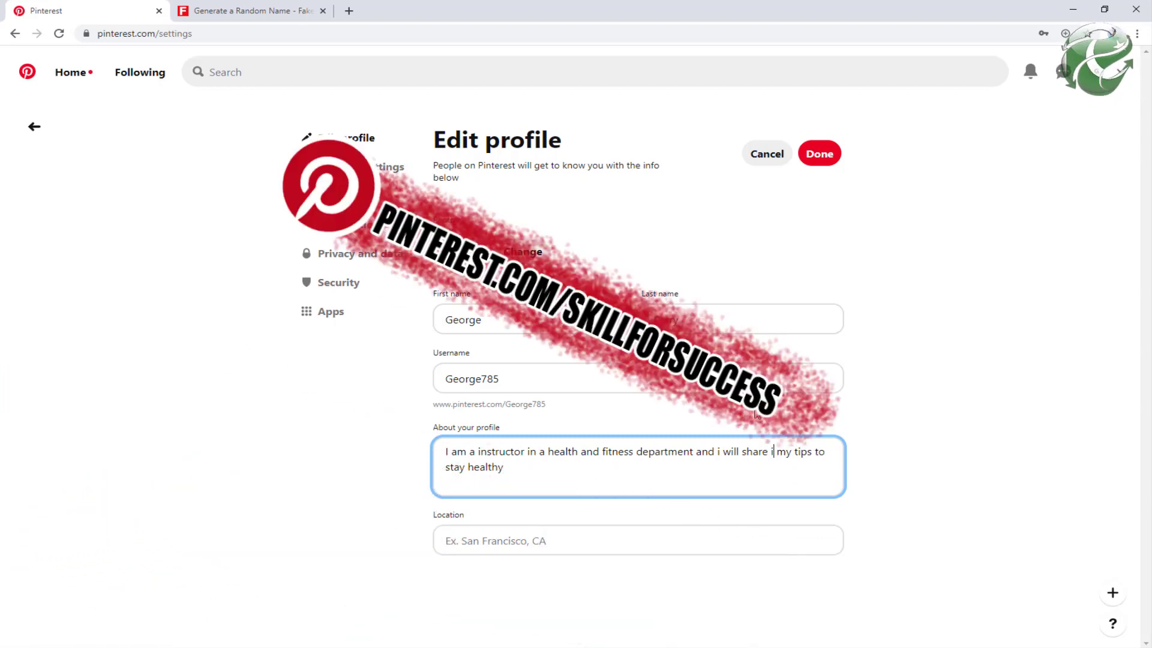
{"action": "type", "text": " in sh"}
{"action": "key", "text": "BackSpace"}
{"action": "key", "text": "BackSpace"}
{"action": "key", "text": "BackSpace"}
{"action": "key", "text": "BackSpace"}
{"action": "key", "text": "BackSpace"}
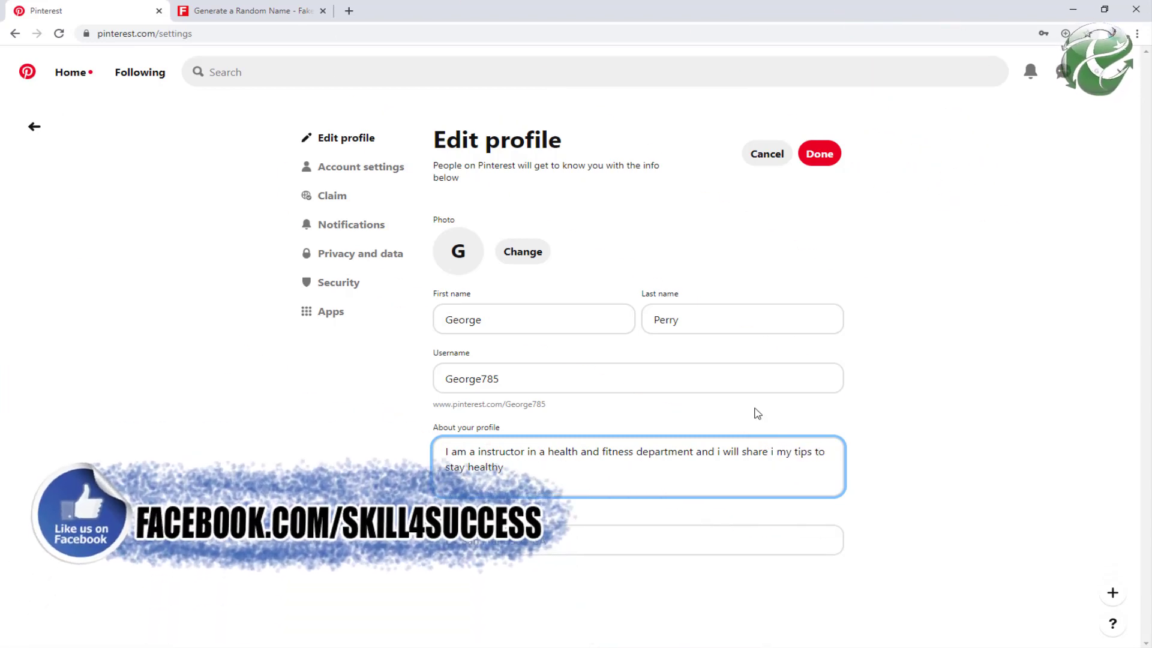
{"action": "type", "text": "on this accou"}
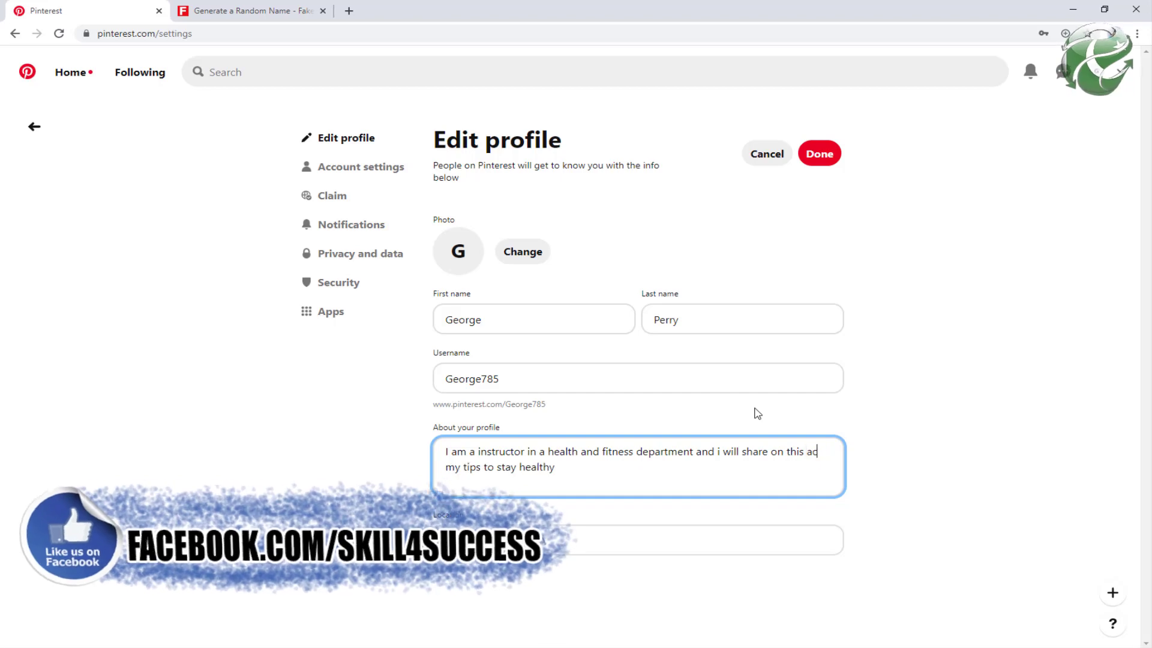
{"action": "type", "text": "nt s"}
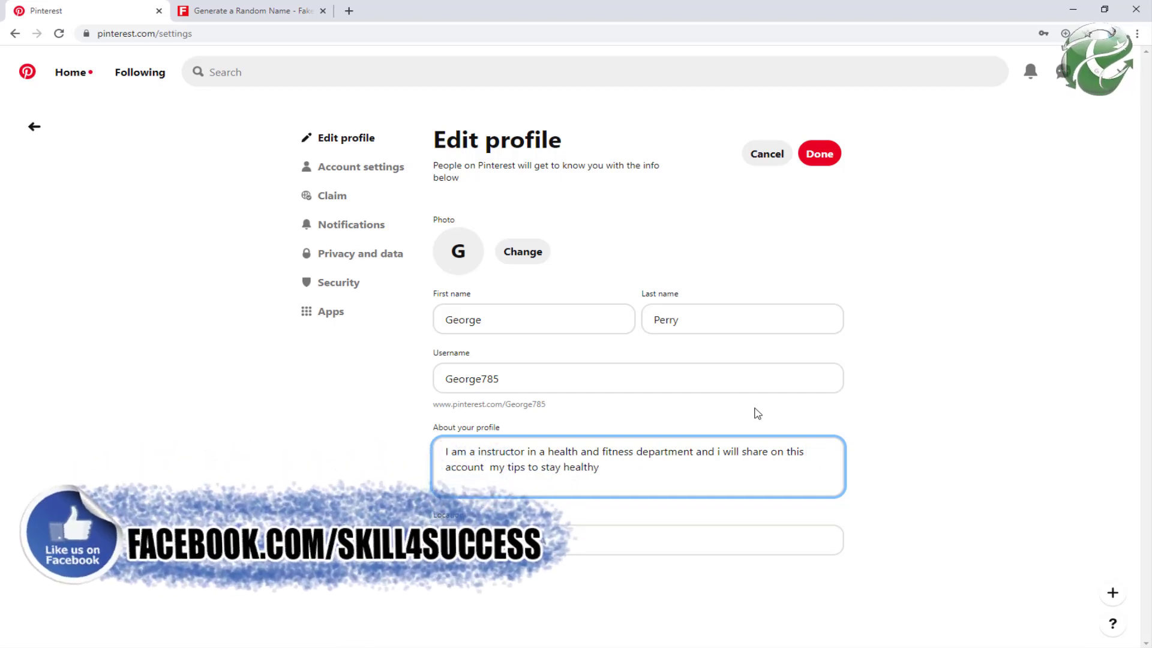
{"action": "type", "text": "ome of"}
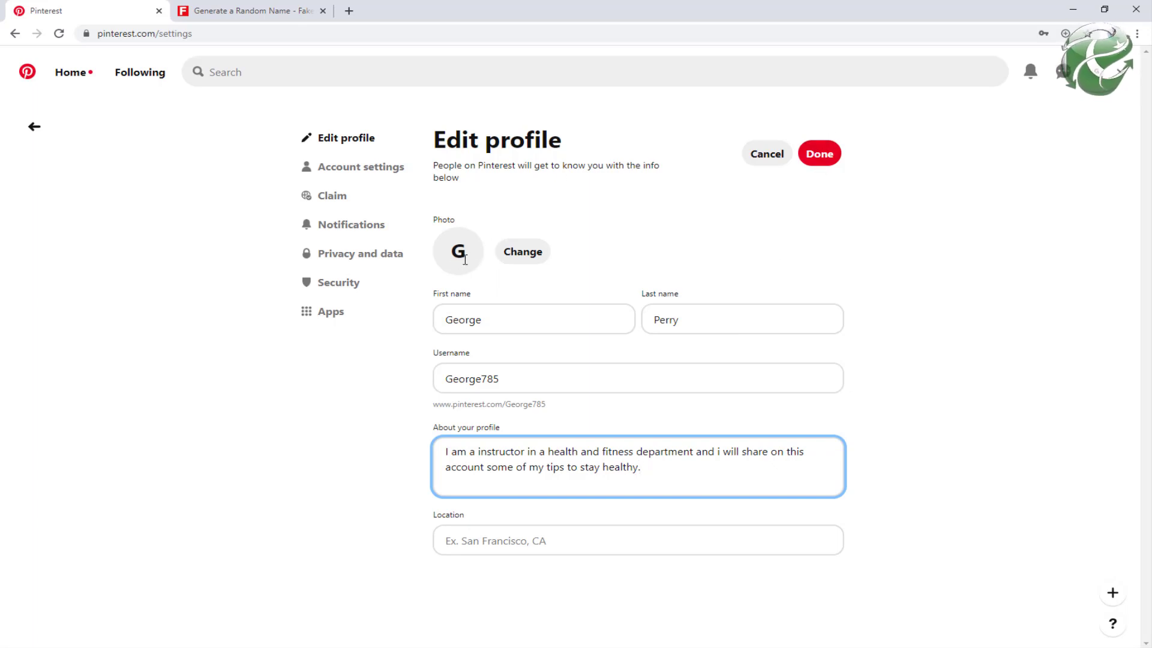
Step: Search Unsplash for 'man' and download the portrait of the man in grey
{"action": "left_click", "coordinate": [349, 11]}
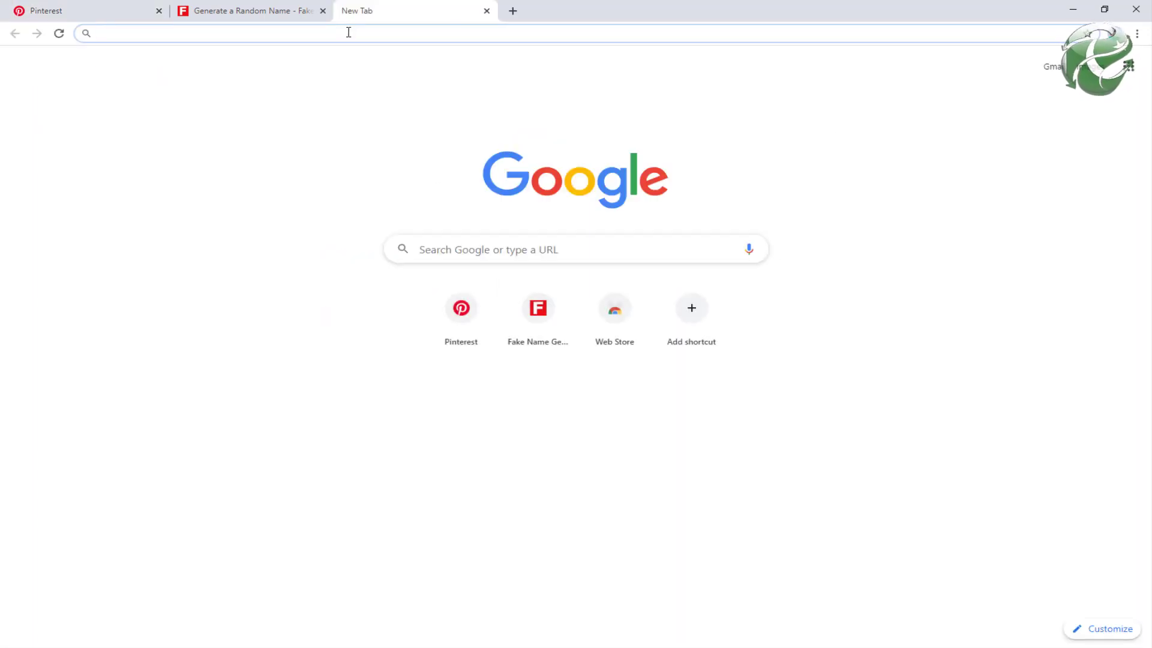
{"action": "type", "text": "unsp"}
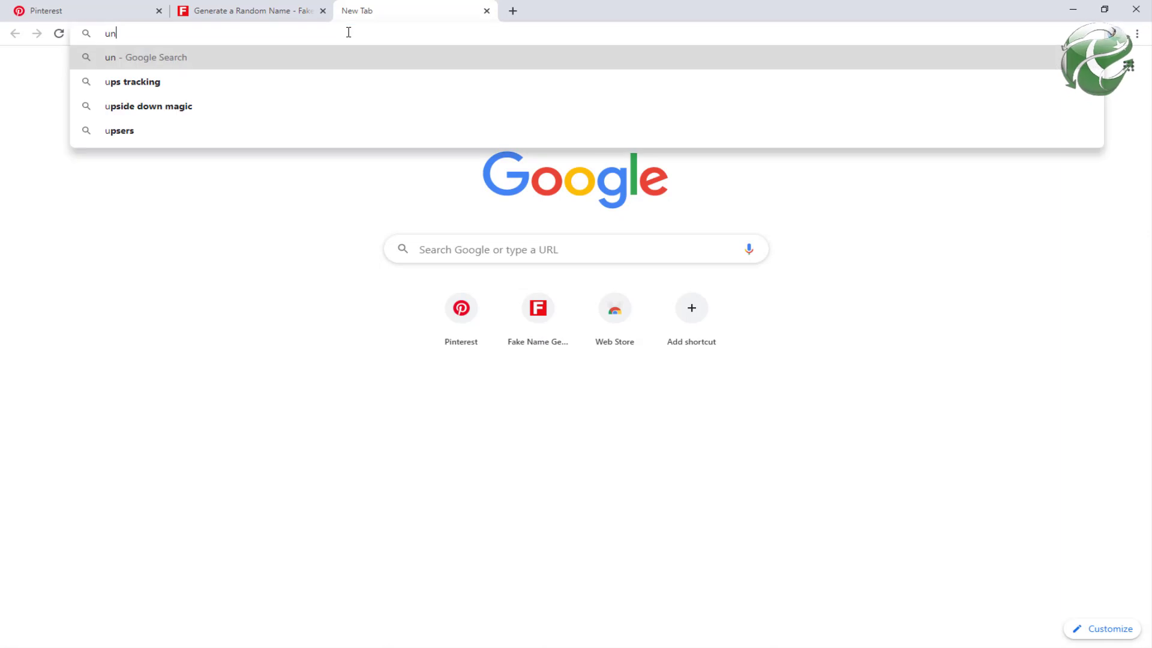
{"action": "type", "text": "lash"}
{"action": "key", "text": "Return"}
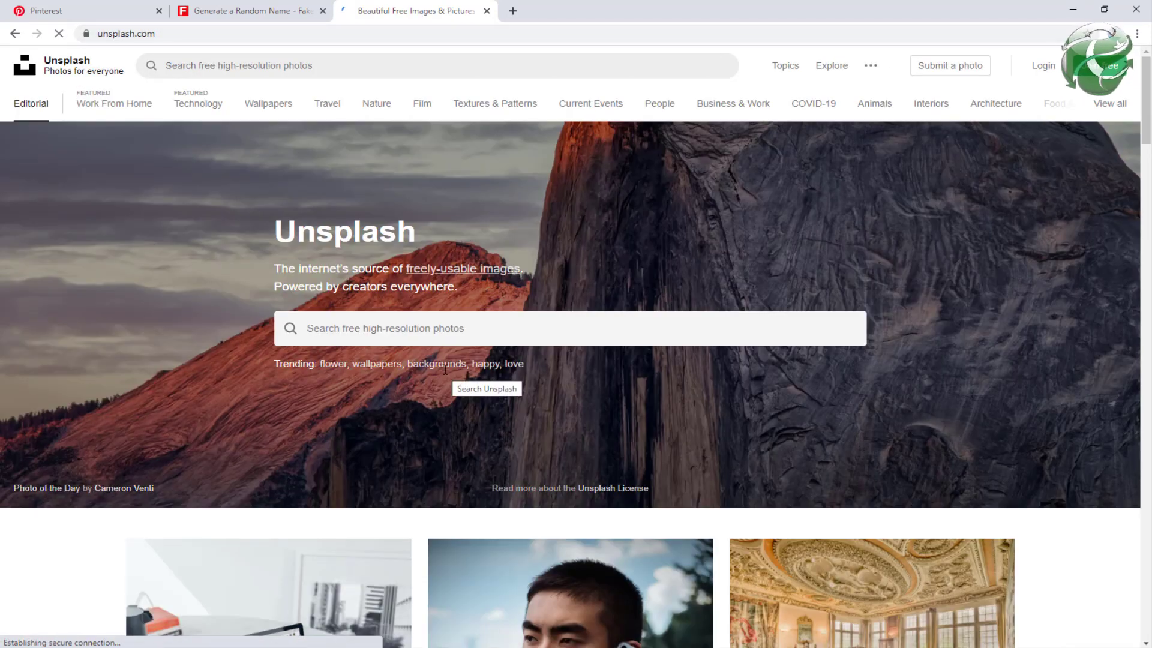
{"action": "left_click", "coordinate": [465, 329]}
{"action": "type", "text": "man"}
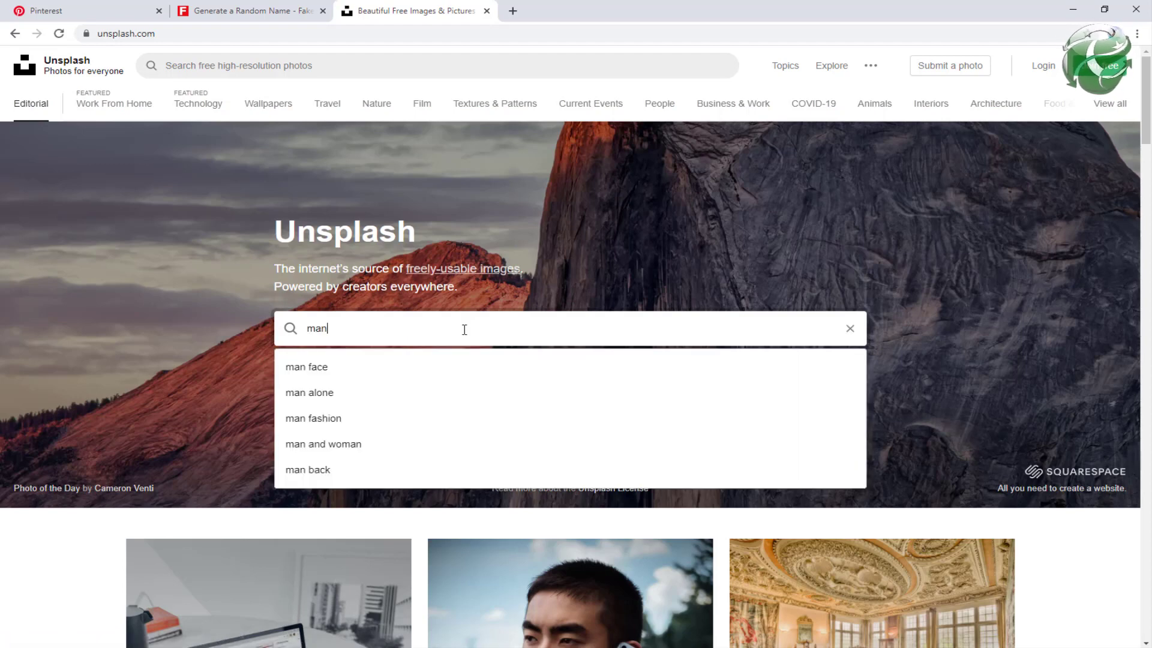
{"action": "key", "text": "Return"}
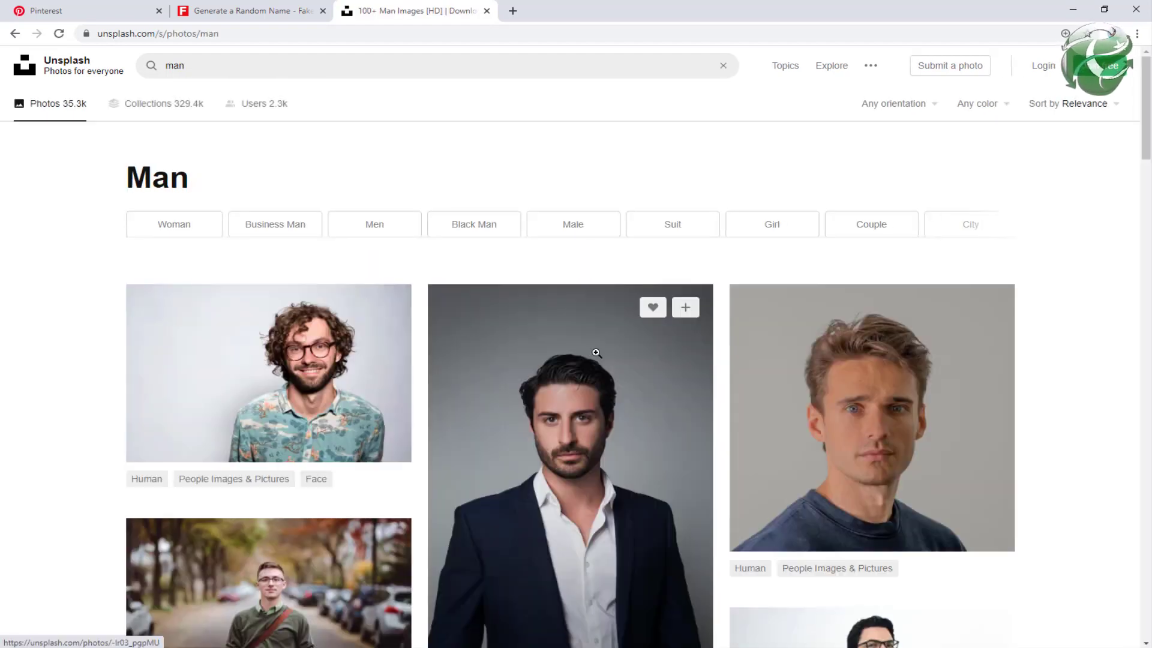
{"action": "scroll", "coordinate": [596, 354], "scroll_direction": "down", "scroll_amount": 3}
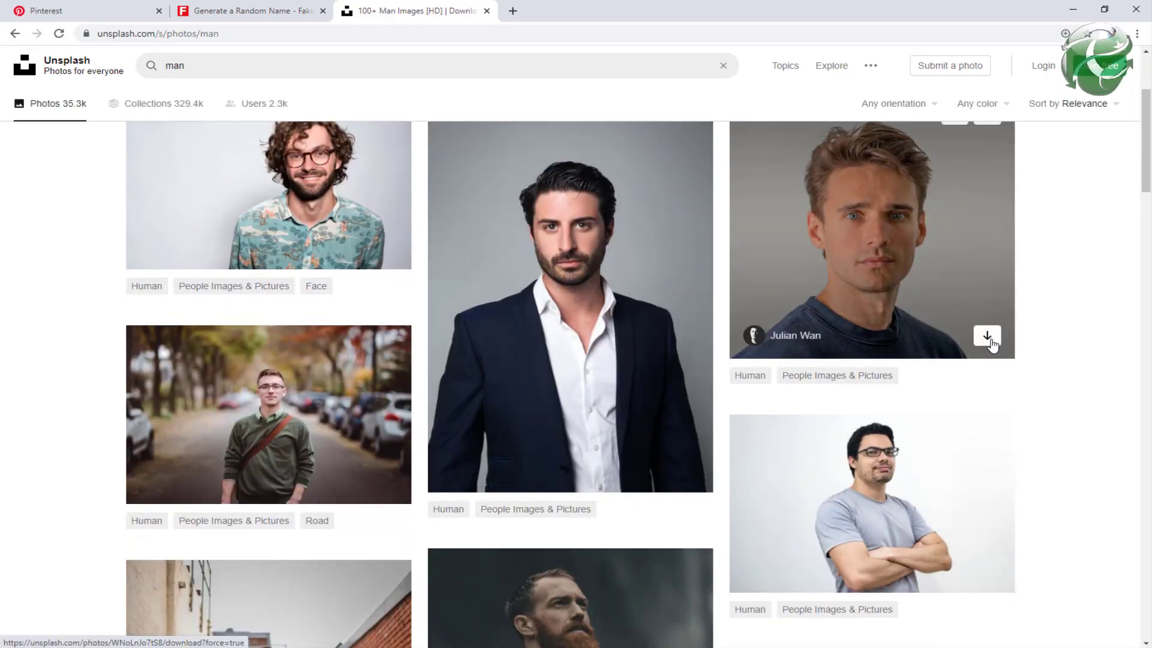
{"action": "left_click", "coordinate": [988, 337]}
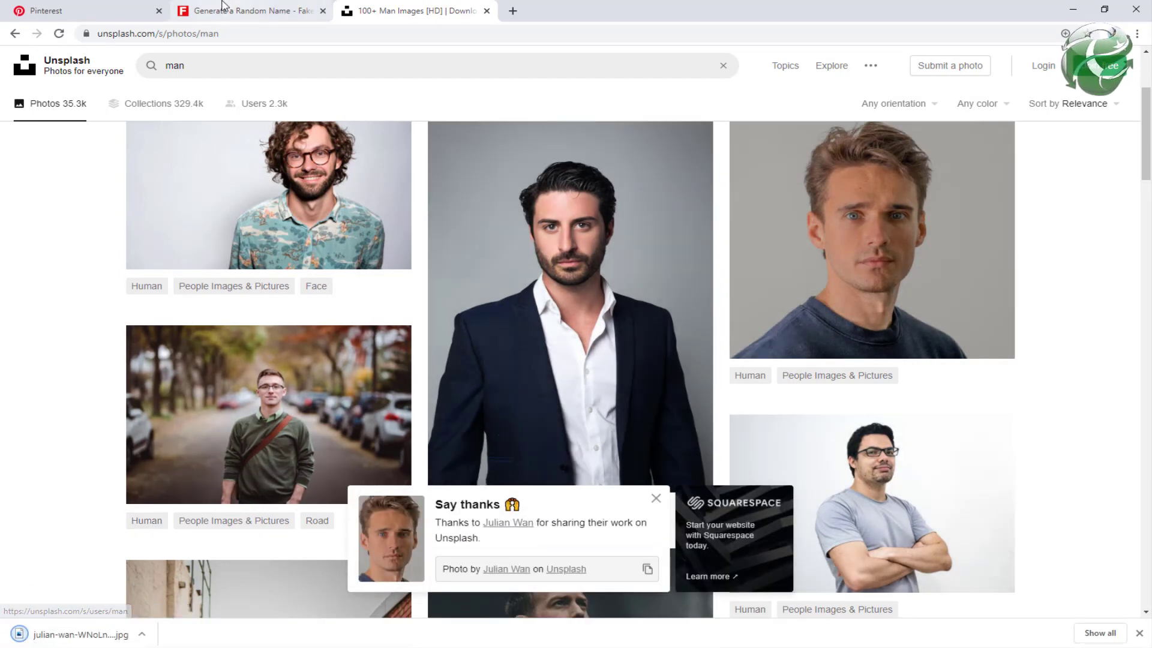
{"action": "left_click", "coordinate": [78, 10]}
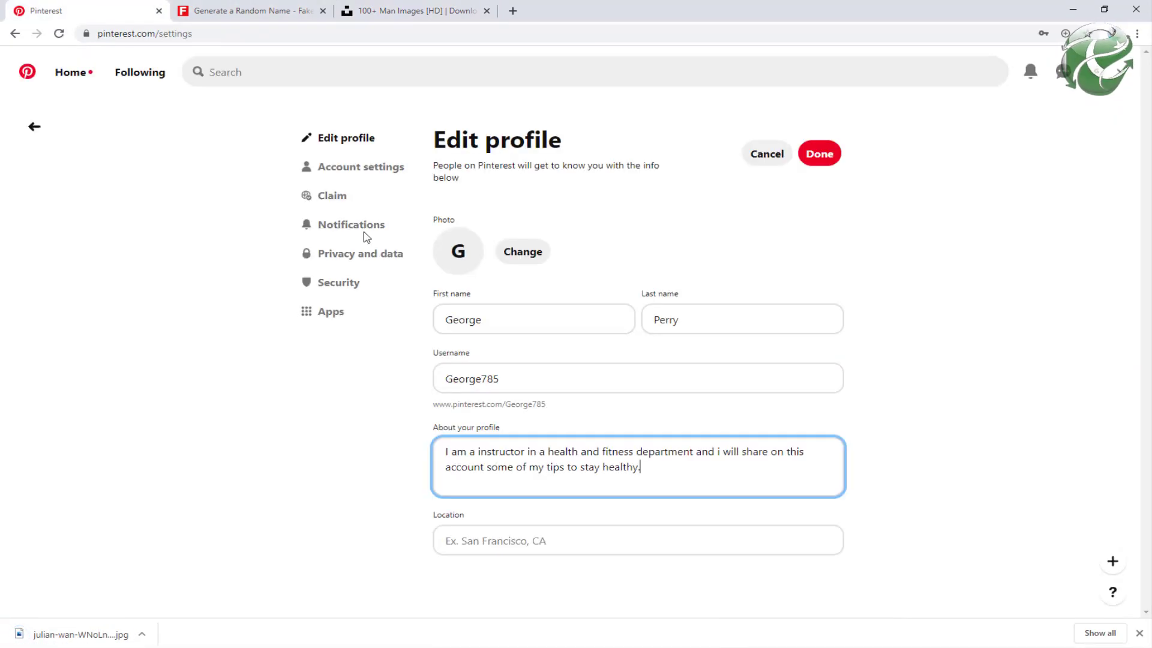
Step: Set the downloaded portrait jpg from Downloads as the Pinterest profile photo
{"action": "left_click", "coordinate": [528, 255]}
{"action": "left_click", "coordinate": [444, 364]}
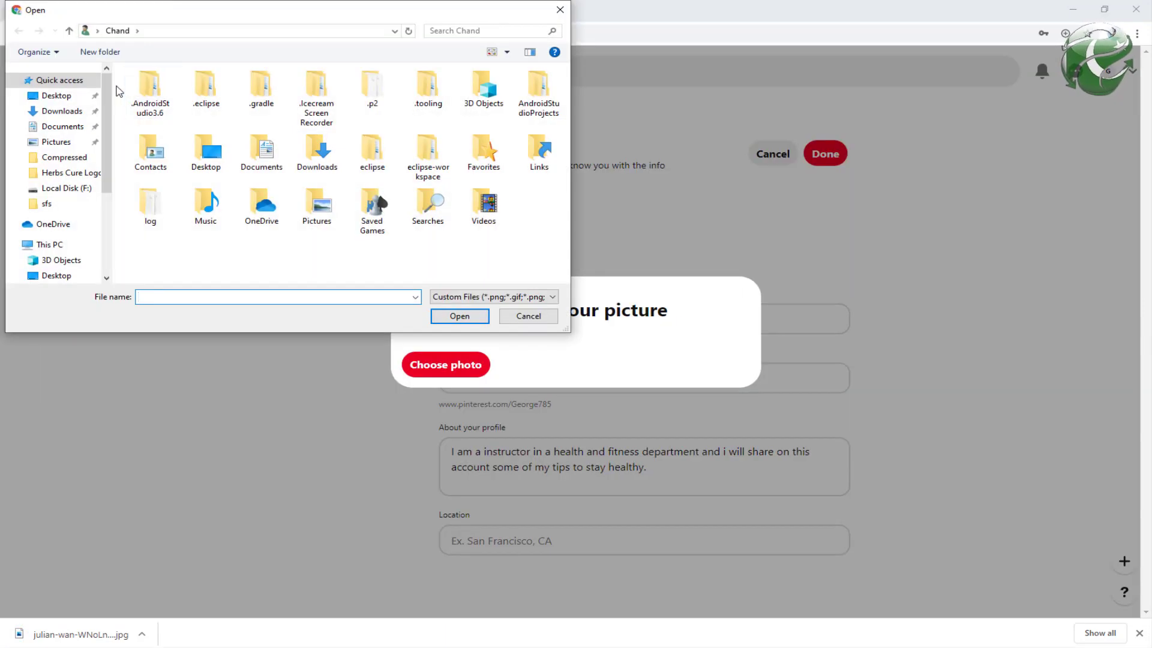
{"action": "left_click", "coordinate": [65, 111]}
{"action": "left_click", "coordinate": [150, 113]}
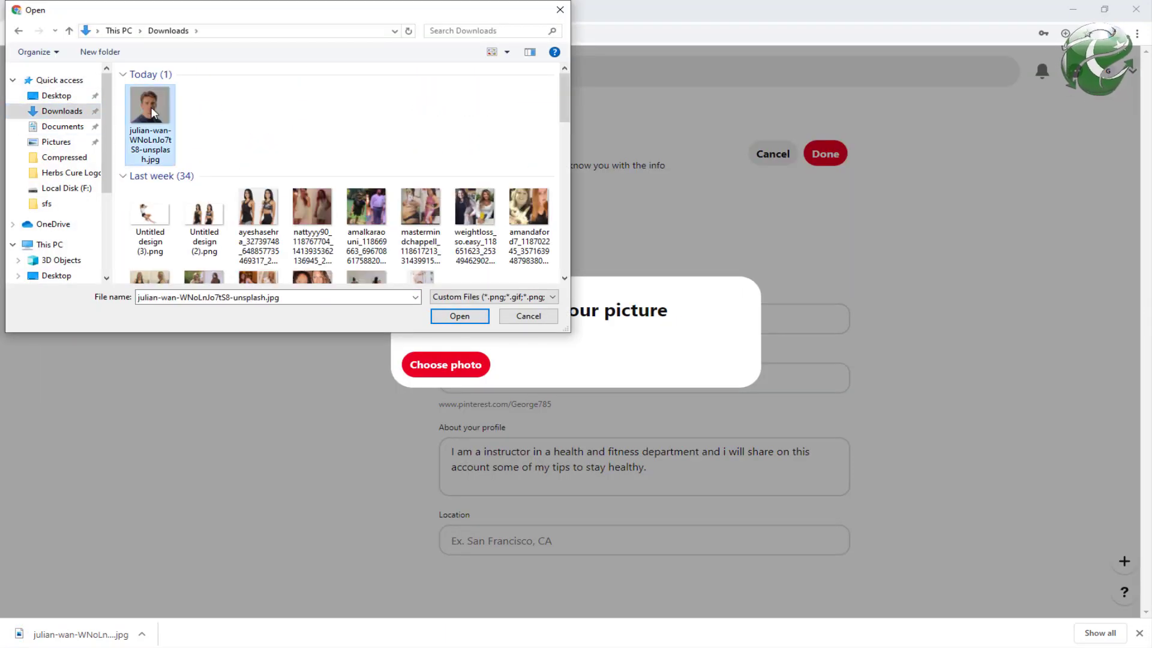
{"action": "left_click", "coordinate": [459, 316]}
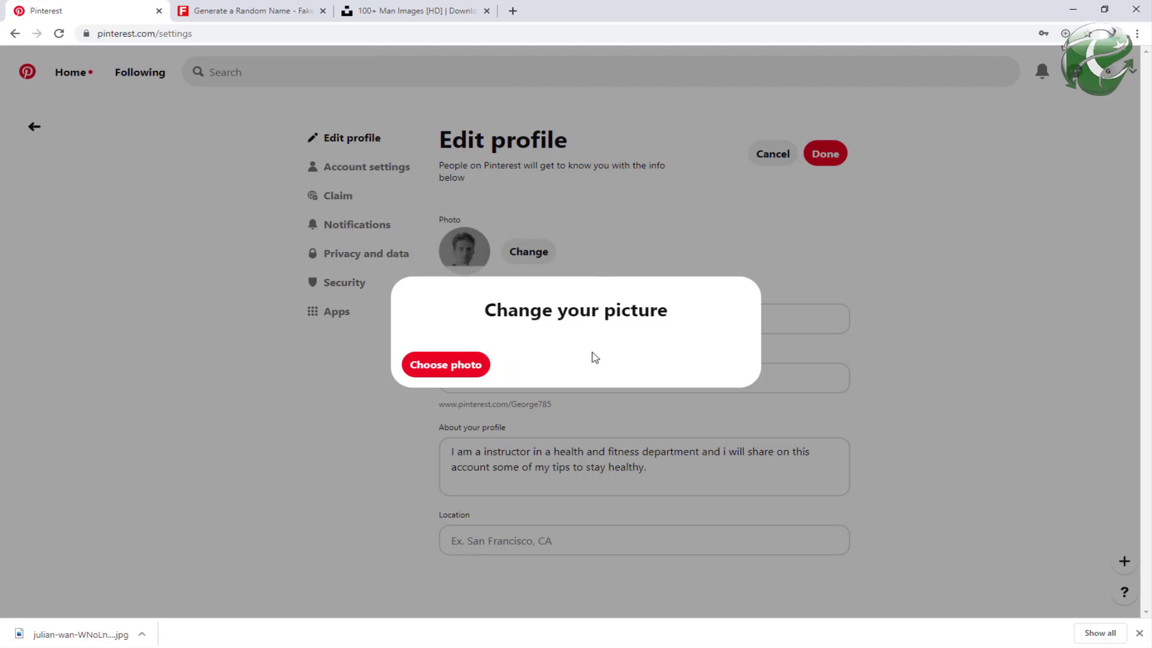
{"action": "left_click", "coordinate": [929, 244]}
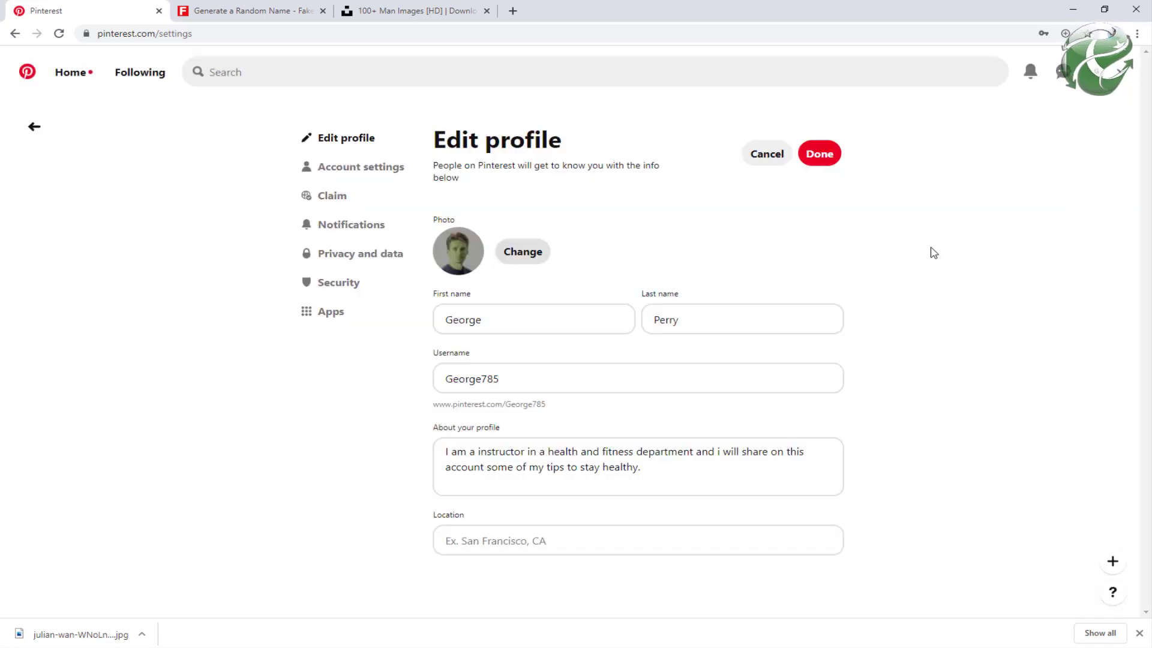
Step: Save the profile and copy the new username for the spreadsheet
{"action": "left_click", "coordinate": [831, 157]}
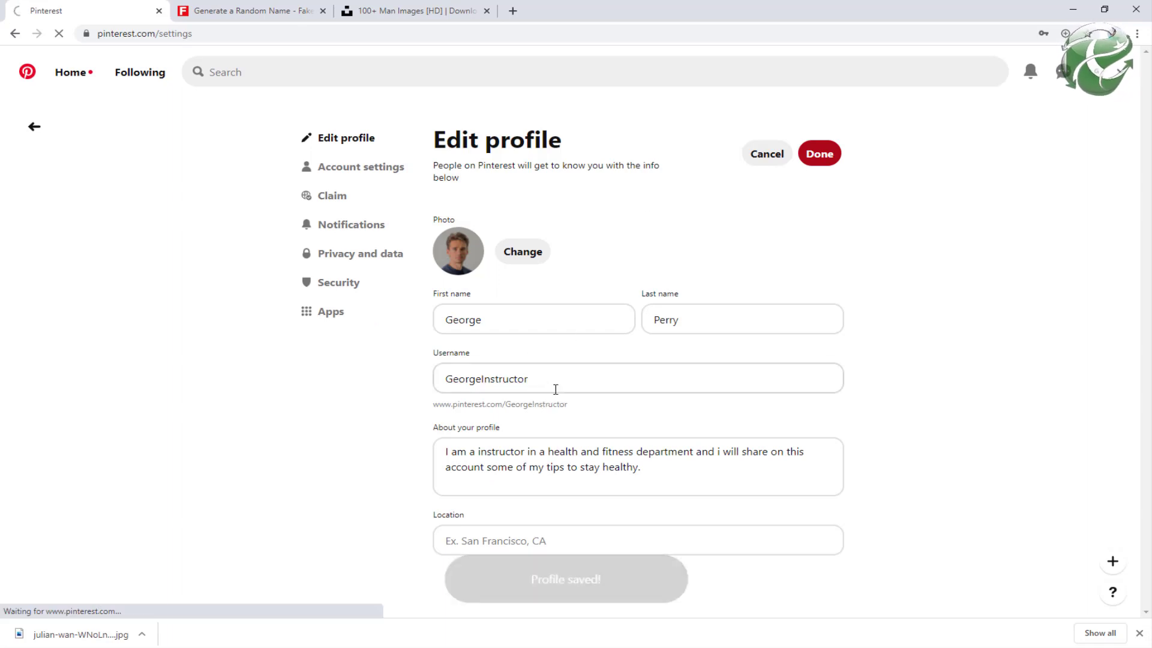
{"action": "double_click", "coordinate": [464, 376]}
{"action": "key", "text": "ctrl+c"}
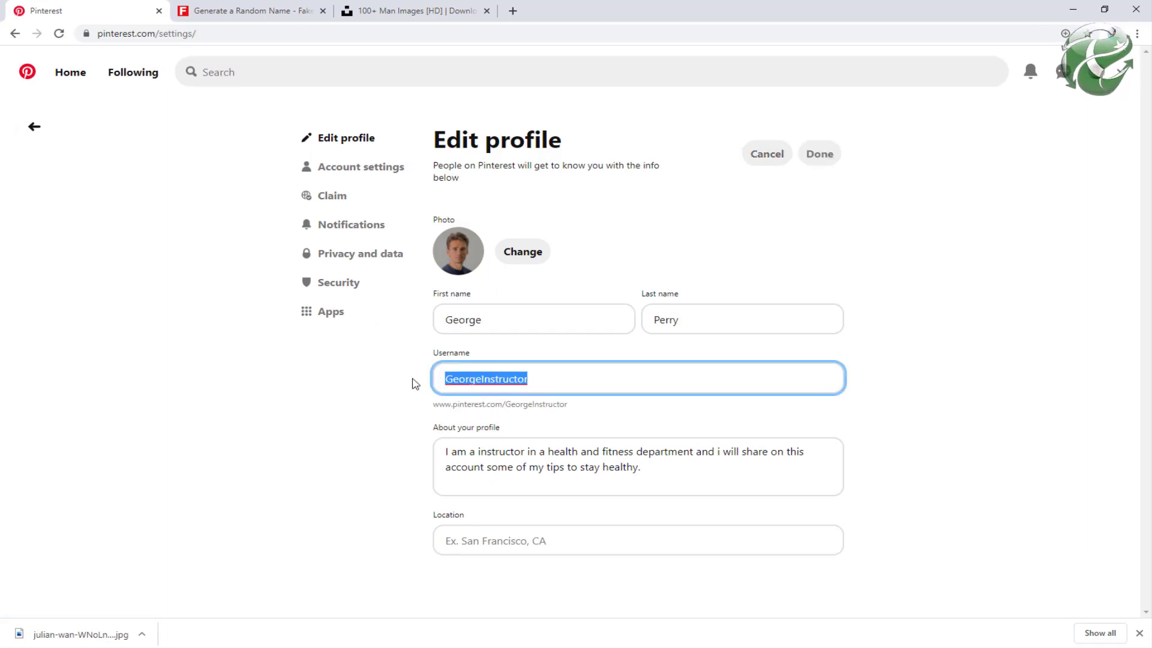
{"action": "key", "text": "alt+Tab"}
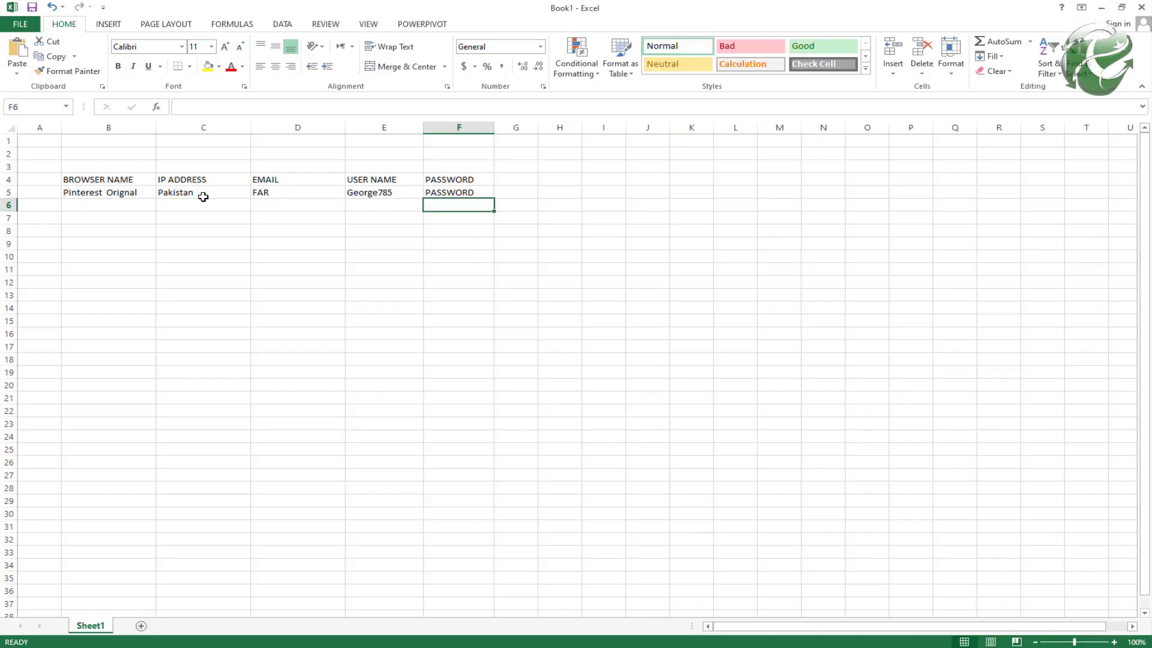
Step: Replace the username in cell E5 with the copied one
{"action": "left_click", "coordinate": [385, 194]}
{"action": "double_click", "coordinate": [385, 195]}
{"action": "key", "text": "ctrl+v"}
{"action": "key", "text": "Return"}
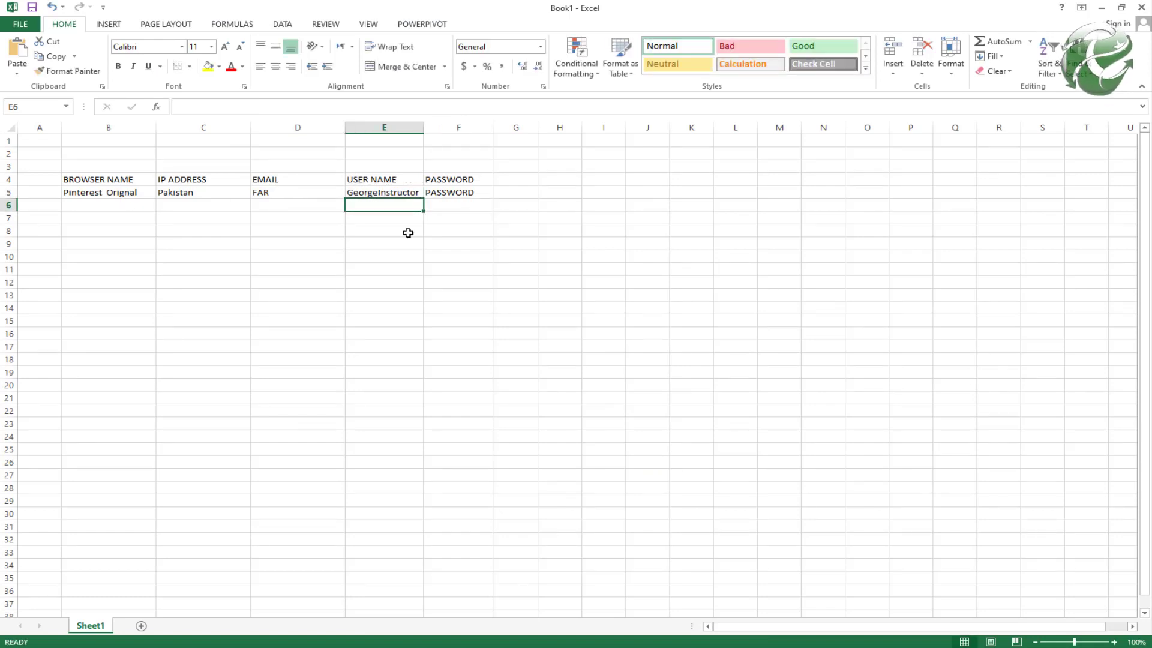
Step: Save the workbook to the Desktop as pinterest.xlsx
{"action": "key", "text": "ctrl+s"}
{"action": "key", "text": "alt+Tab"}
{"action": "key", "text": "alt+Tab"}
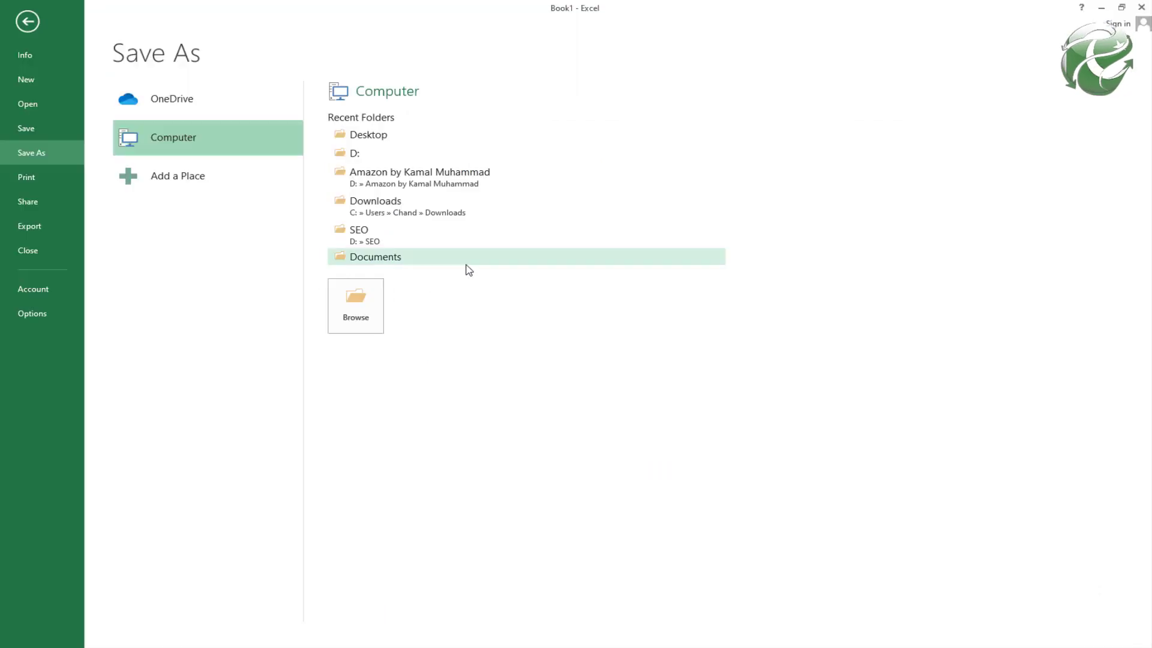
{"action": "left_click", "coordinate": [389, 135]}
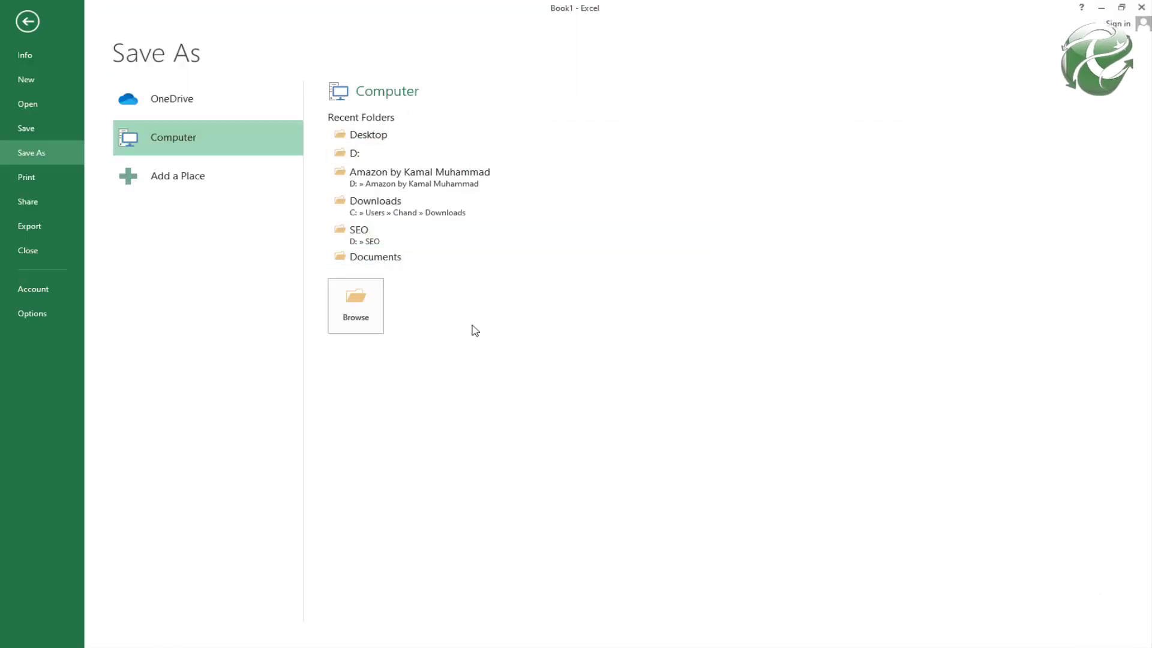
{"action": "left_click", "coordinate": [258, 248]}
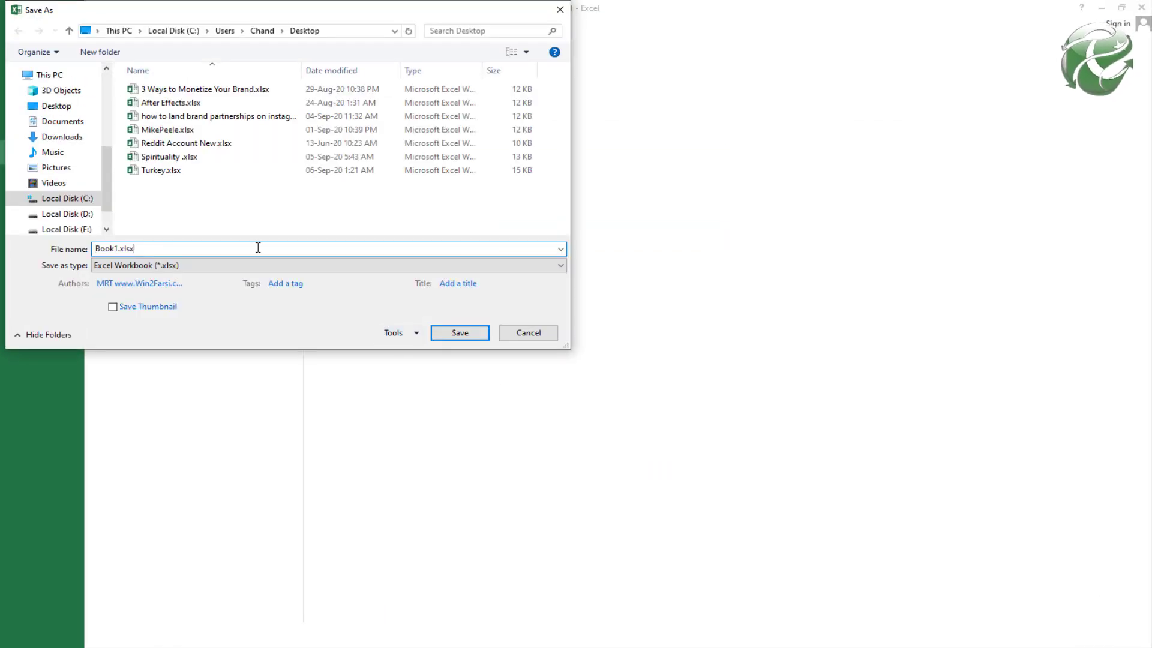
{"action": "double_click", "coordinate": [258, 248]}
{"action": "type", "text": "pinterest"}
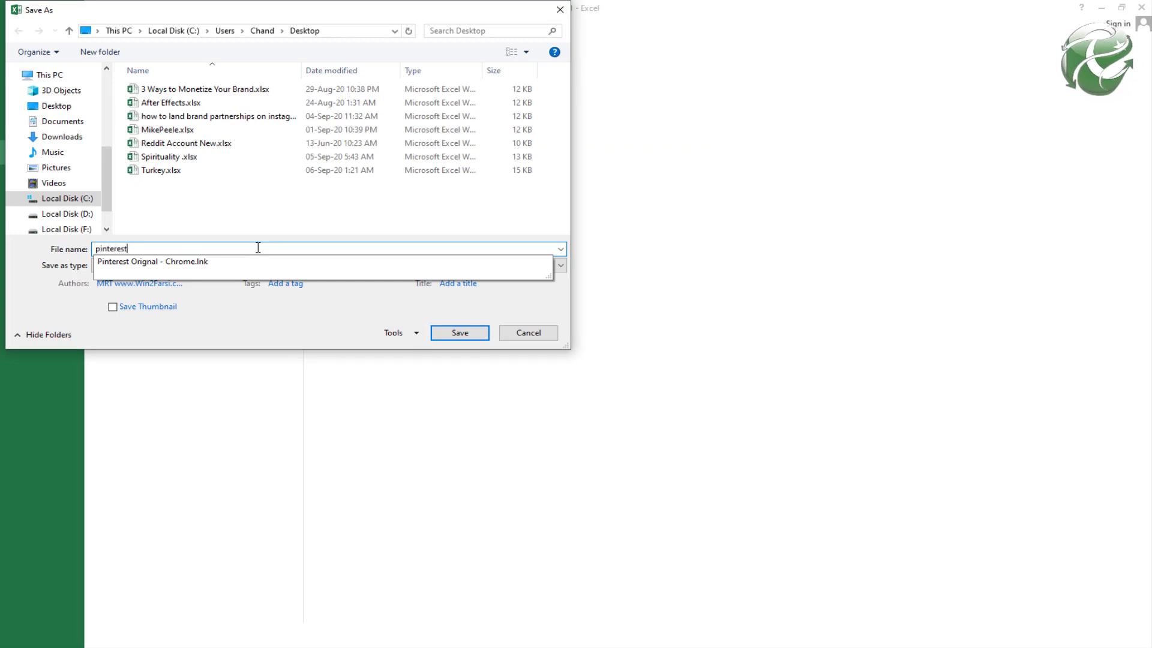
{"action": "key", "text": "Return"}
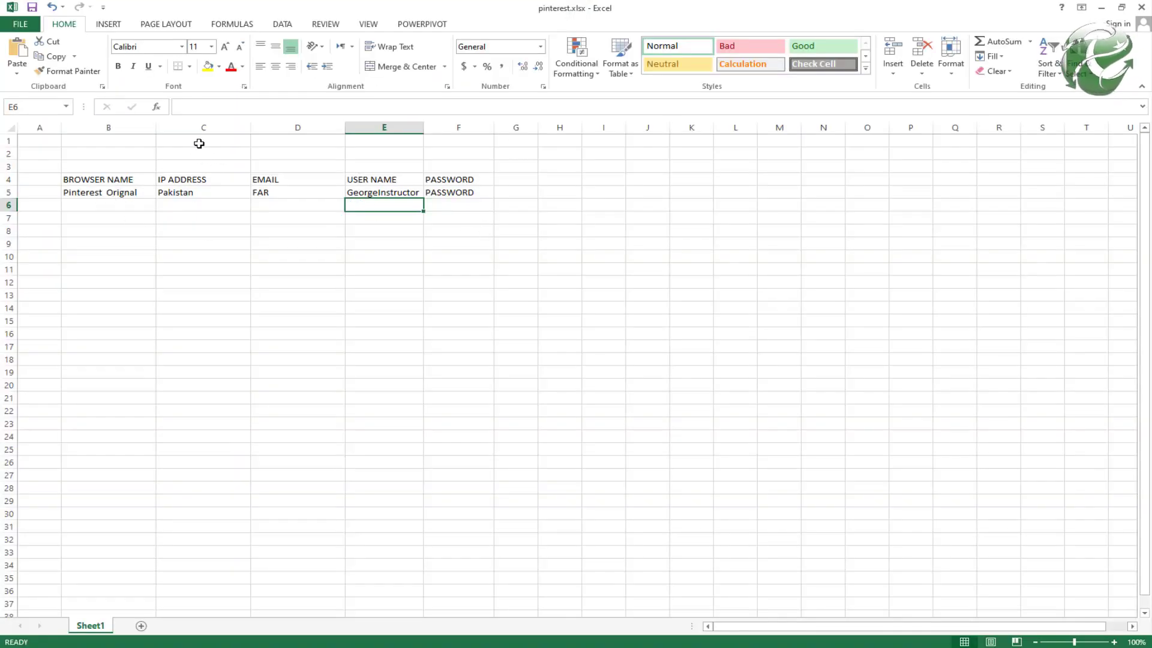
Step: Give header row B4:F4 the dark-grey bold Check Cell style and enlarge its font twice
{"action": "left_click_drag", "start_coordinate": [103, 179], "coordinate": [463, 179]}
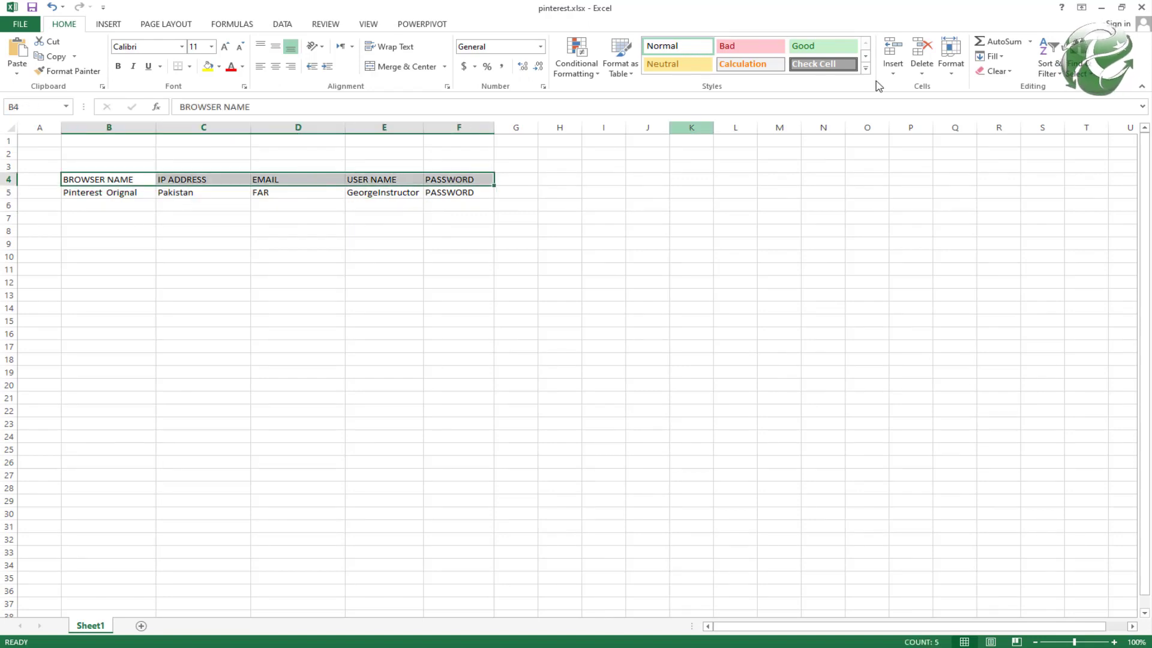
{"action": "left_click", "coordinate": [807, 64]}
{"action": "left_click", "coordinate": [225, 47]}
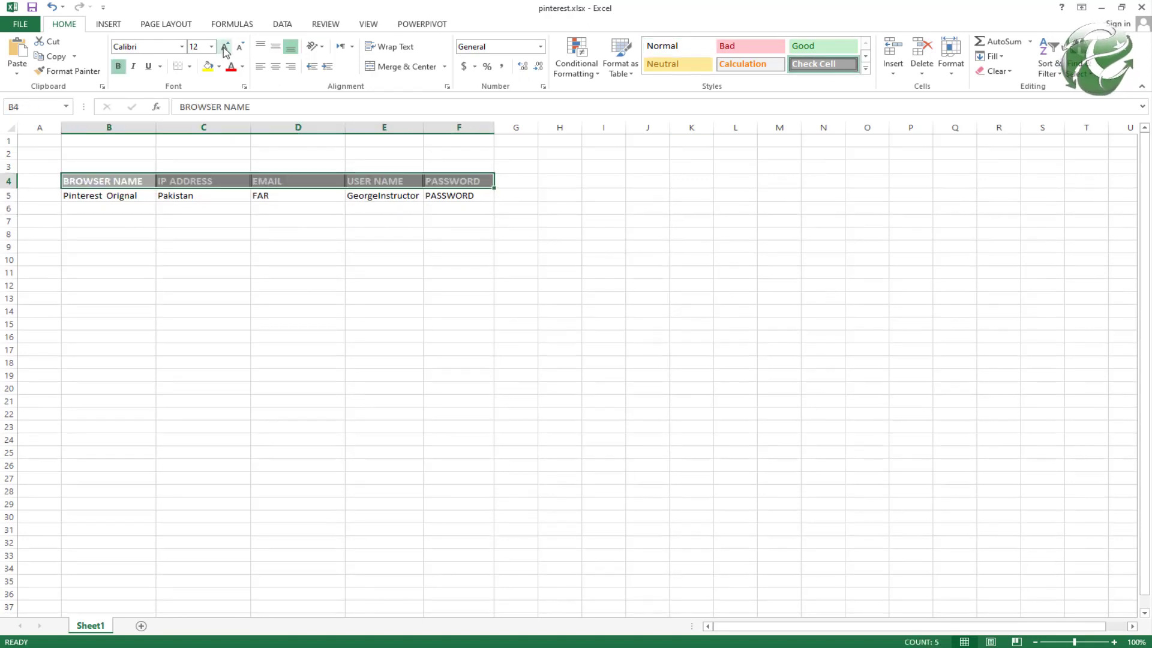
{"action": "left_click", "coordinate": [225, 47]}
{"action": "left_click", "coordinate": [352, 250]}
Step: Enter USA and UK in C6:C7 below Pakistan
{"action": "left_click", "coordinate": [192, 211]}
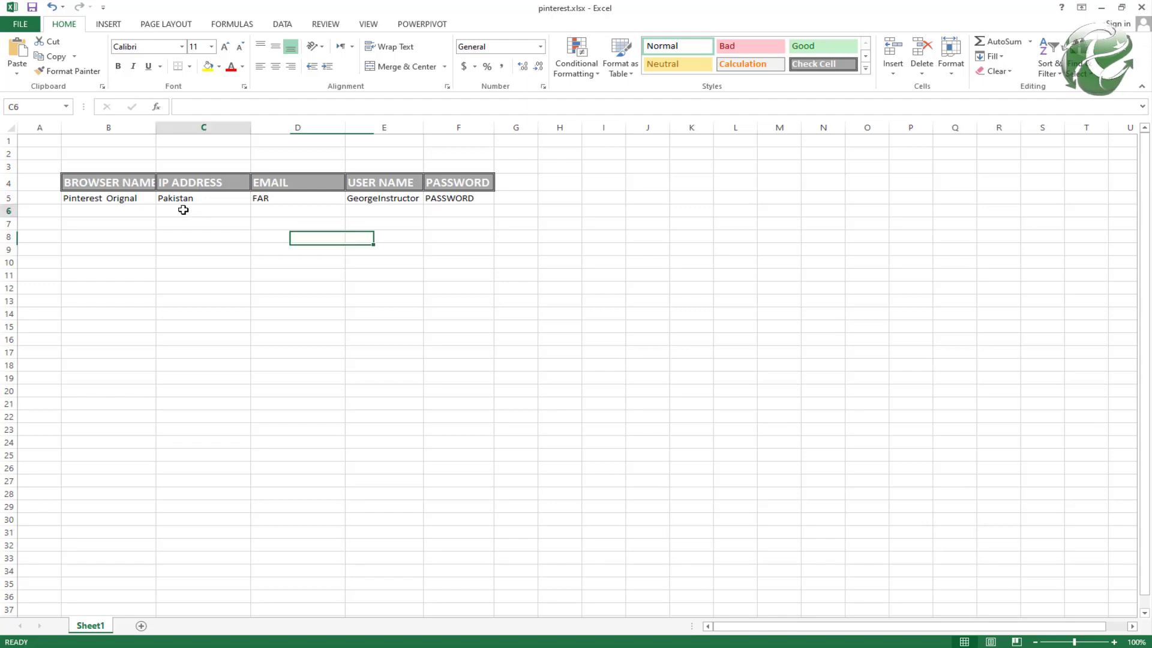
{"action": "type", "text": "USA"}
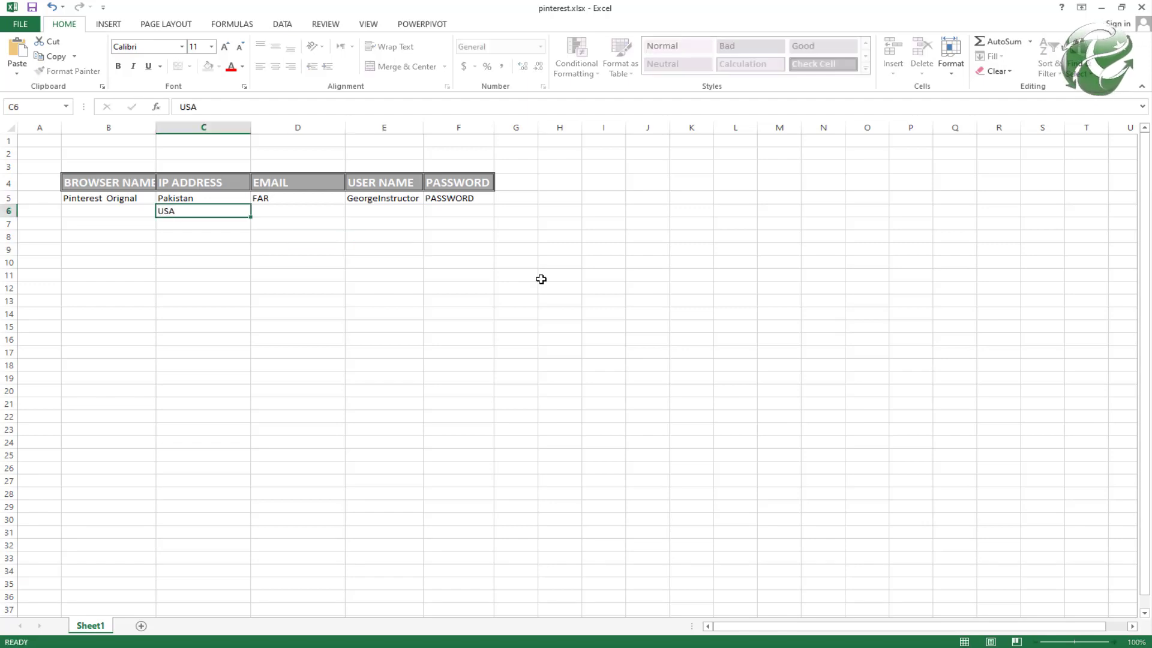
{"action": "key", "text": "Return"}
{"action": "type", "text": "UK"}
{"action": "key", "text": "Return"}
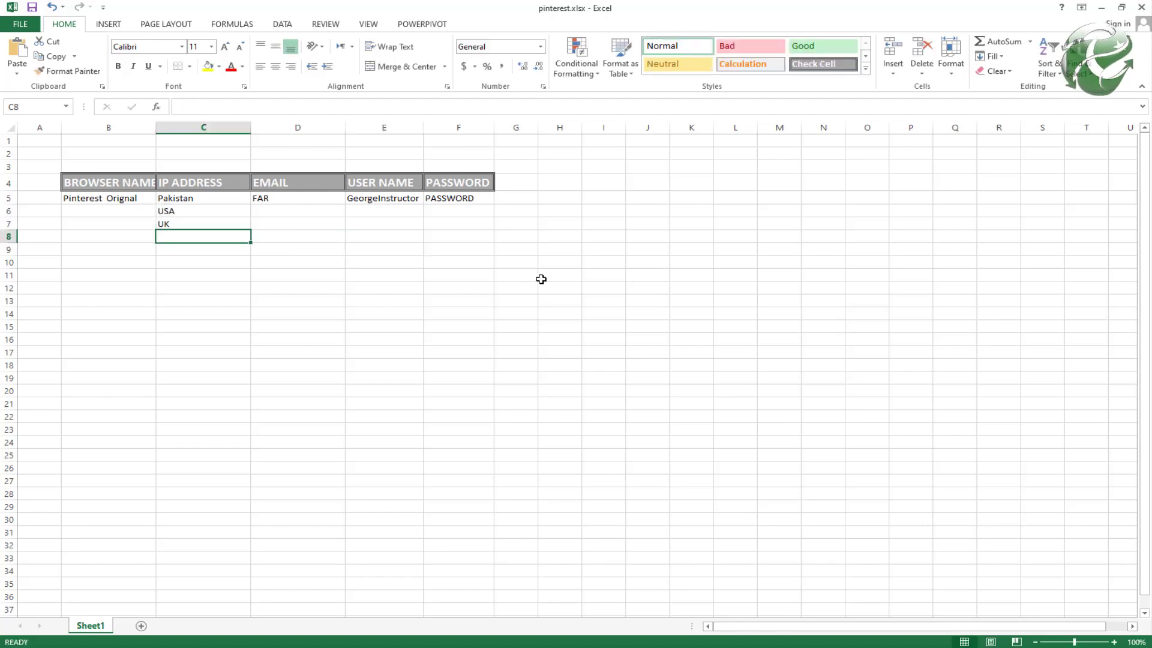
{"action": "left_click", "coordinate": [1101, 7]}
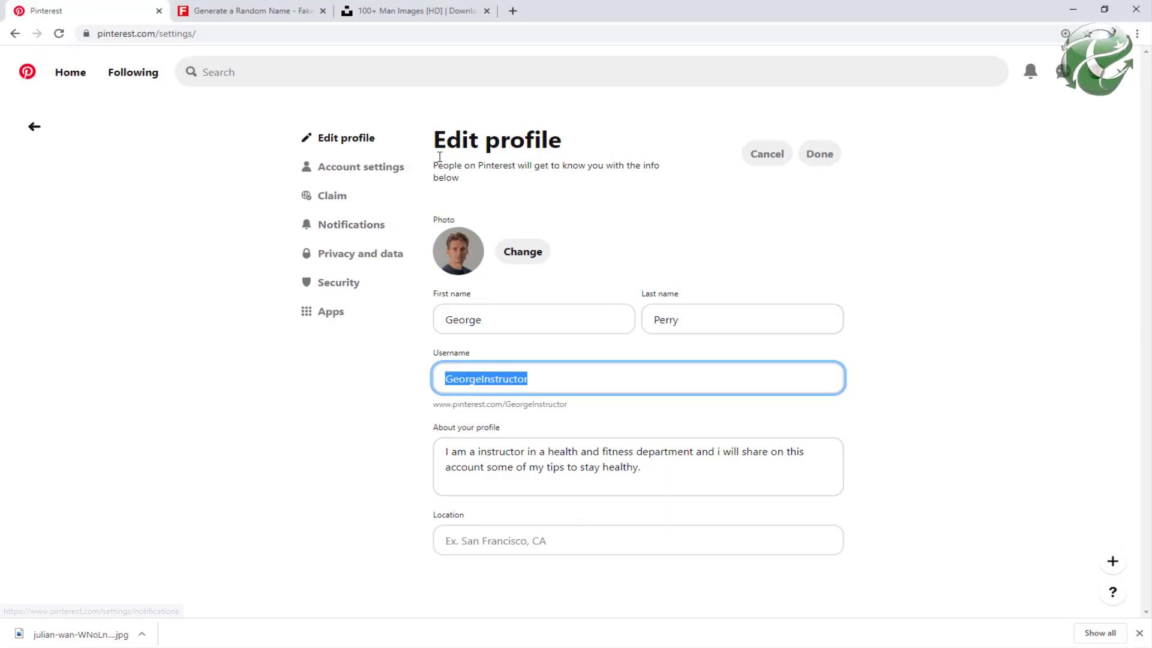
Step: Convert the account to a free business account via Account settings' Account changes
{"action": "left_click", "coordinate": [369, 173]}
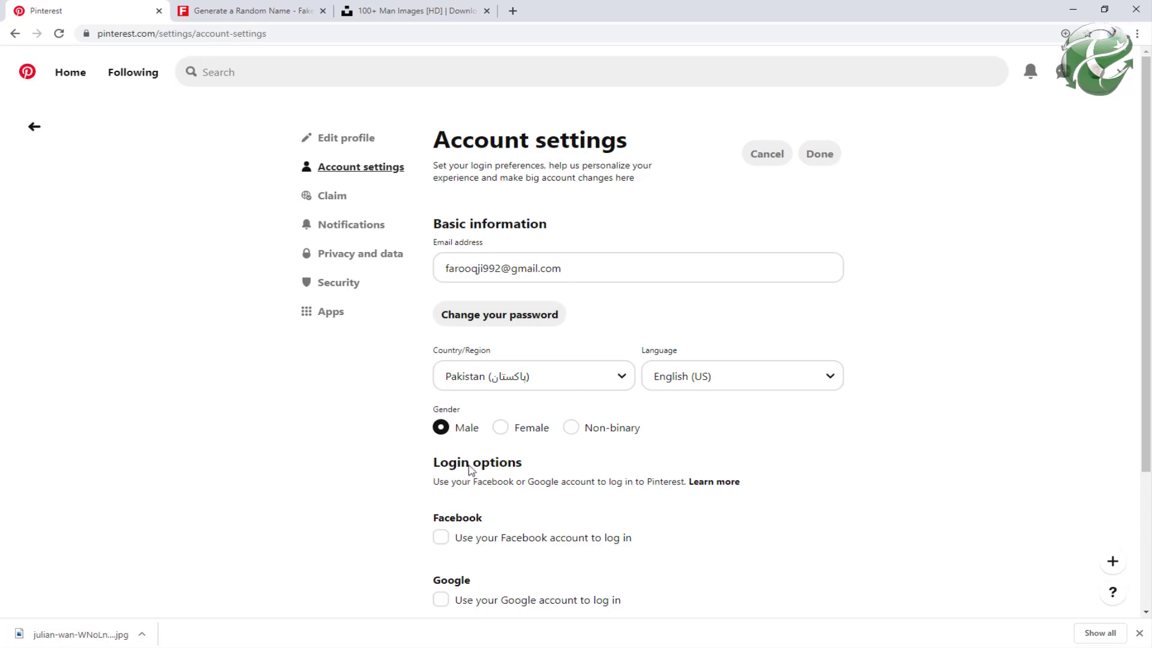
{"action": "scroll", "coordinate": [585, 477], "scroll_direction": "down", "scroll_amount": 3}
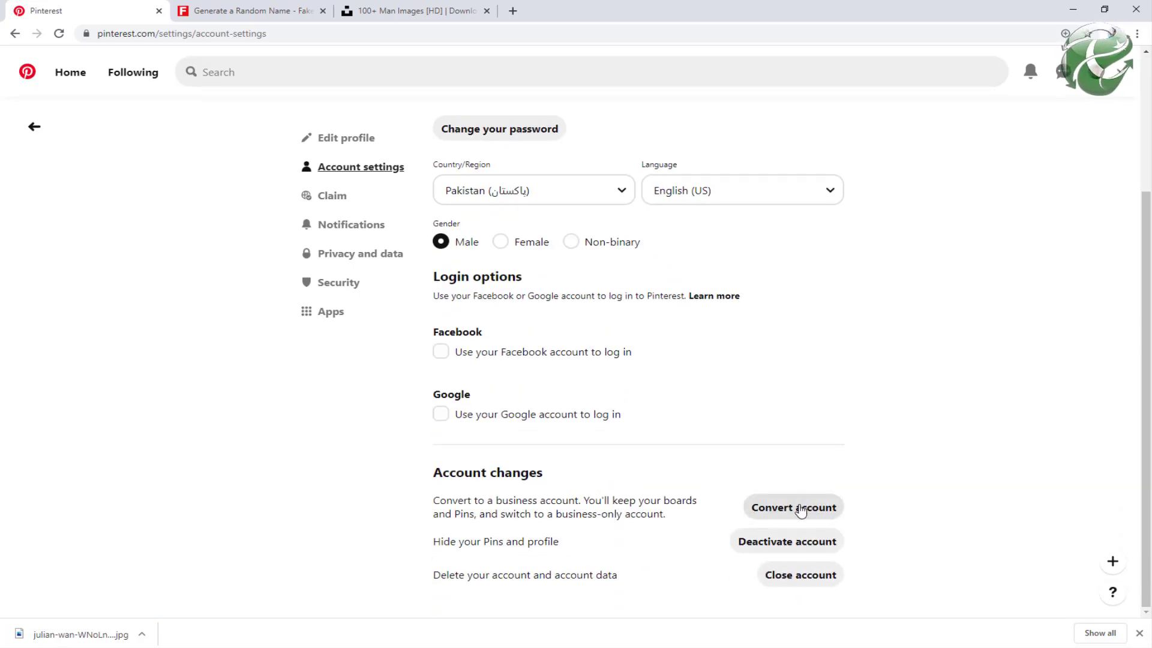
{"action": "left_click", "coordinate": [793, 512]}
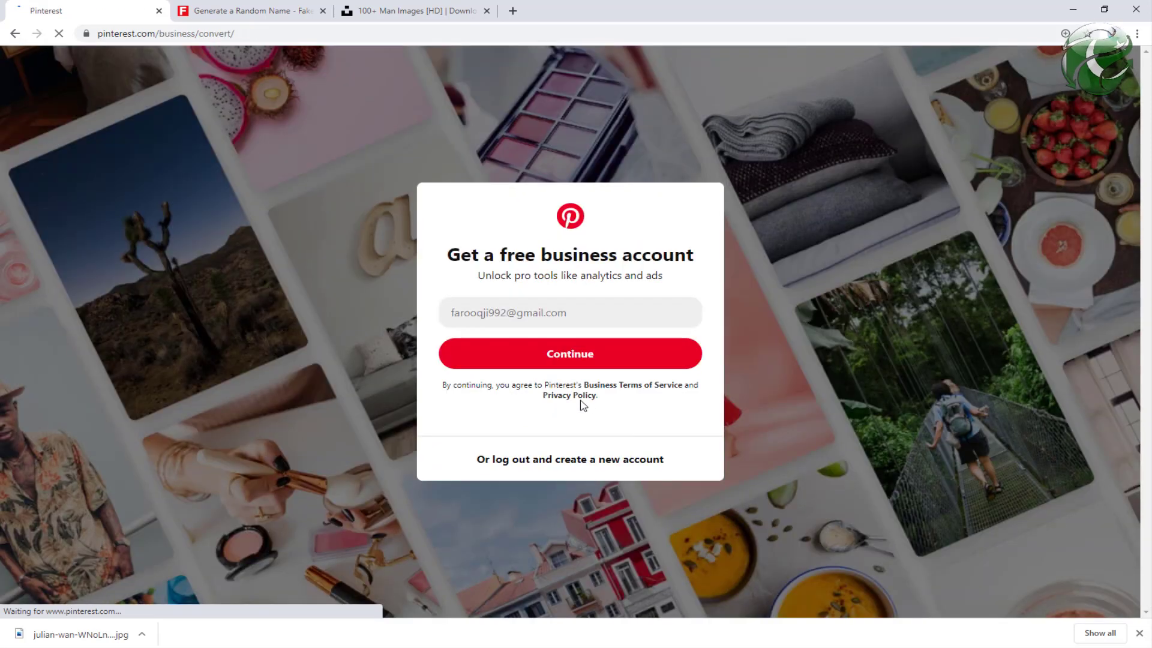
{"action": "left_click", "coordinate": [569, 356]}
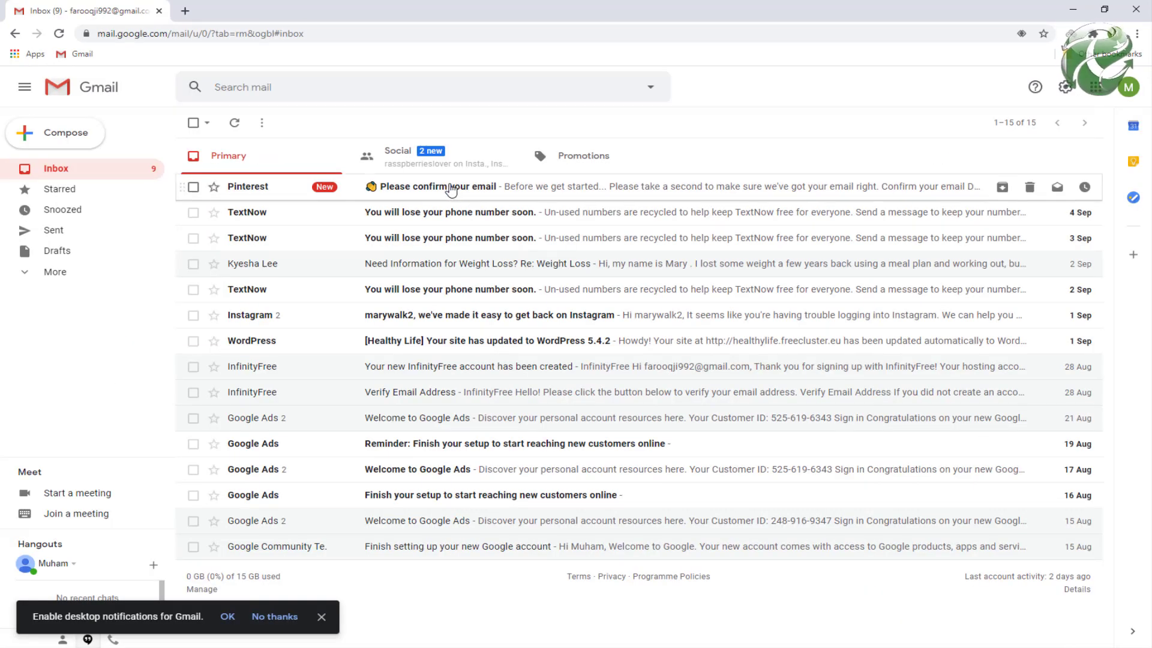
Step: Open the Pinterest email's Confirm your email link in a new Chrome tab to confirm the account
{"action": "left_click", "coordinate": [451, 189]}
{"action": "right_click", "coordinate": [664, 401]}
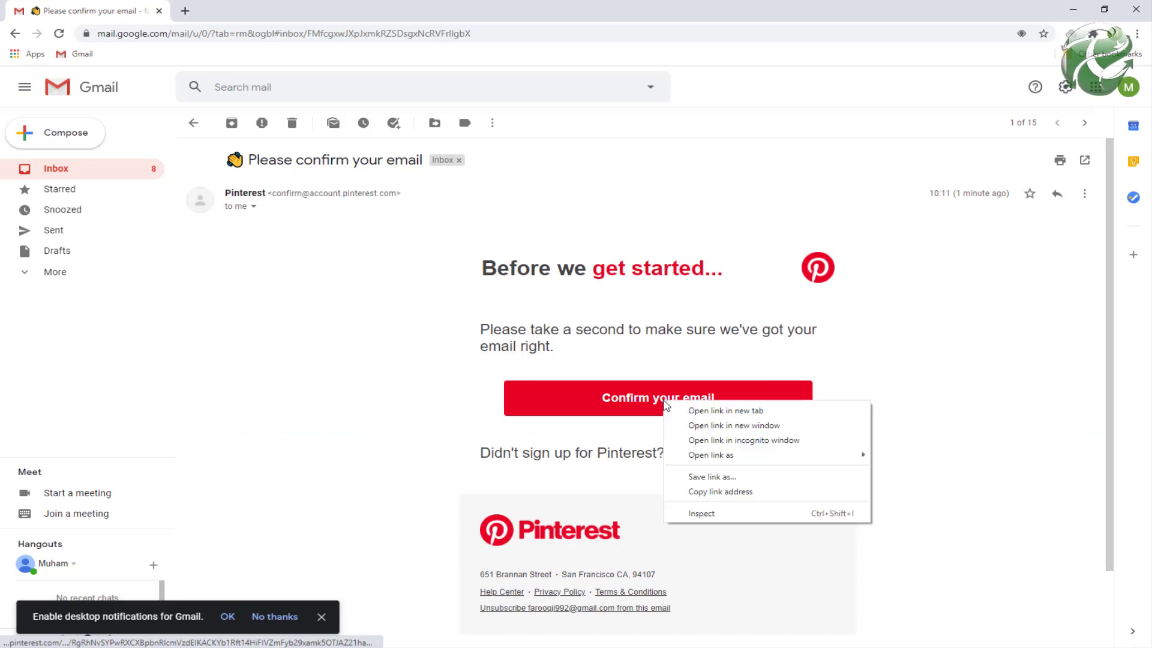
{"action": "left_click", "coordinate": [726, 492]}
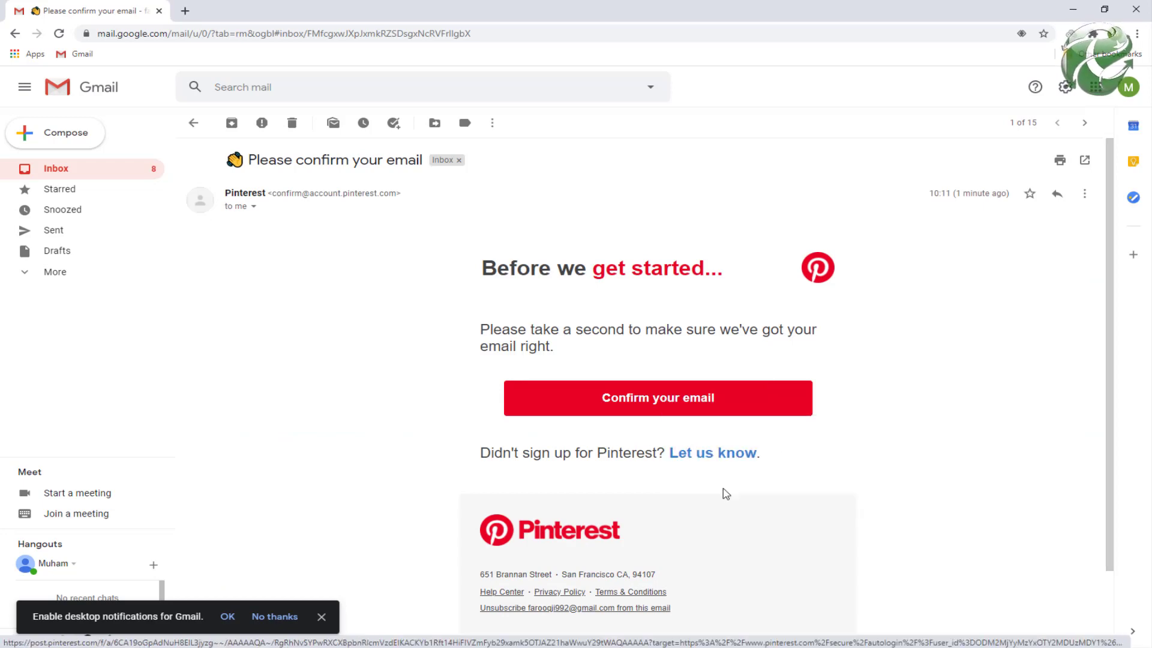
{"action": "key", "text": "alt+Tab"}
{"action": "left_click", "coordinate": [512, 11]}
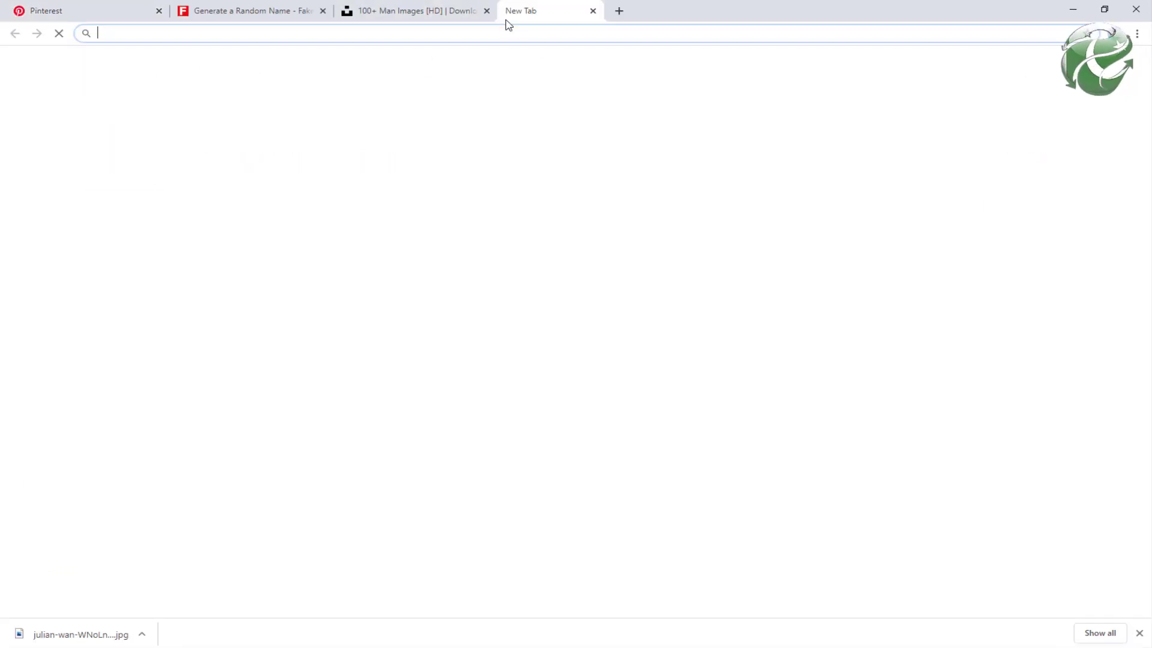
{"action": "key", "text": "ctrl+v"}
{"action": "key", "text": "Return"}
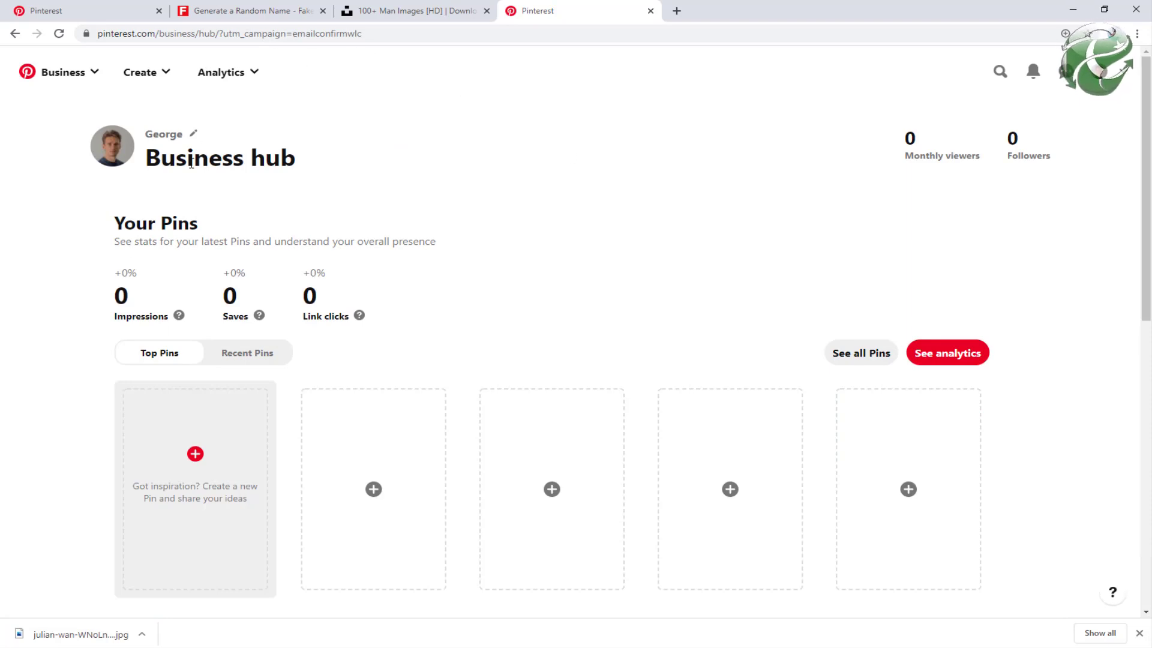
Step: Go to Pinterest account Settings > Claim and focus the website field
{"action": "left_click", "coordinate": [1125, 75]}
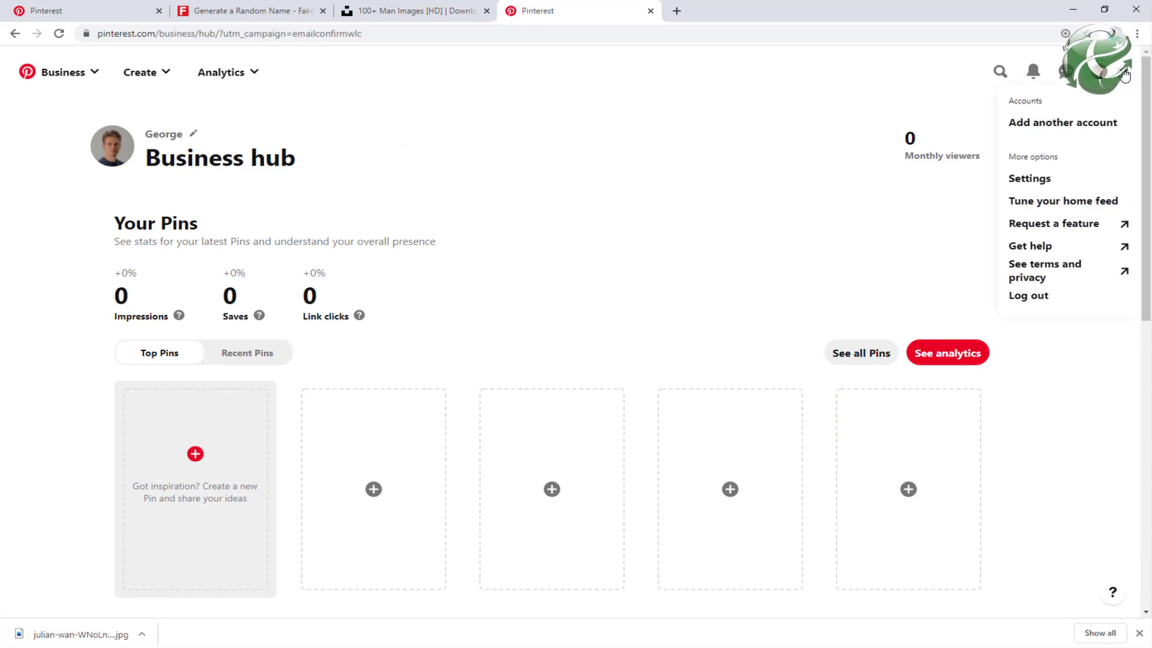
{"action": "left_click", "coordinate": [875, 85]}
{"action": "left_click", "coordinate": [1124, 74]}
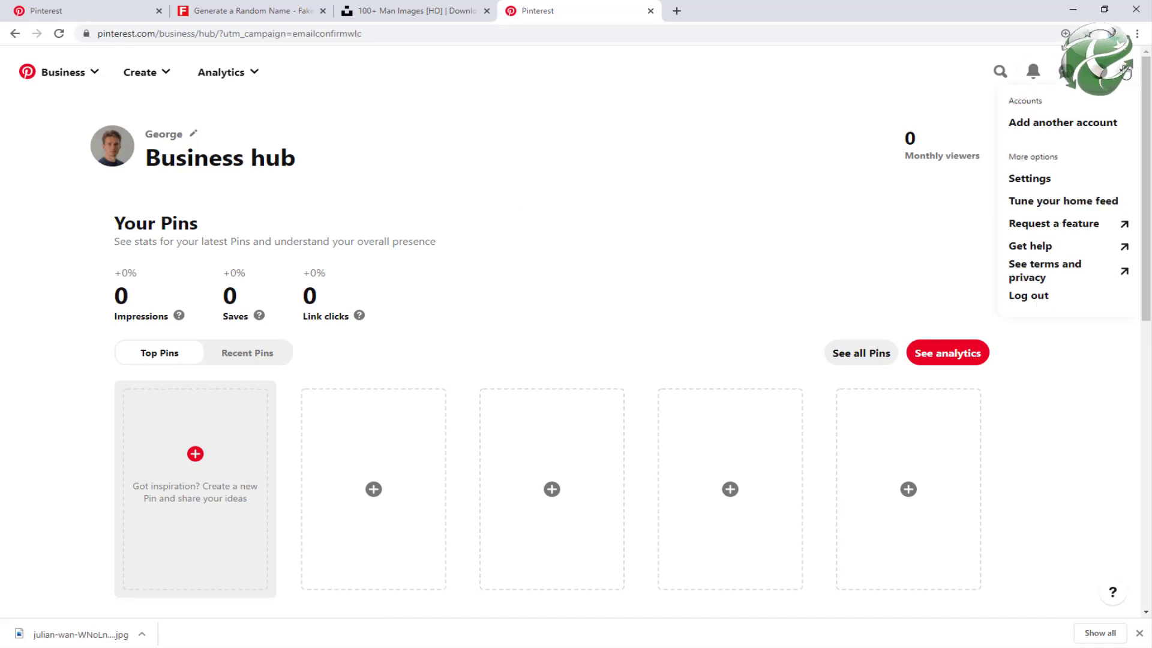
{"action": "left_click", "coordinate": [1032, 180]}
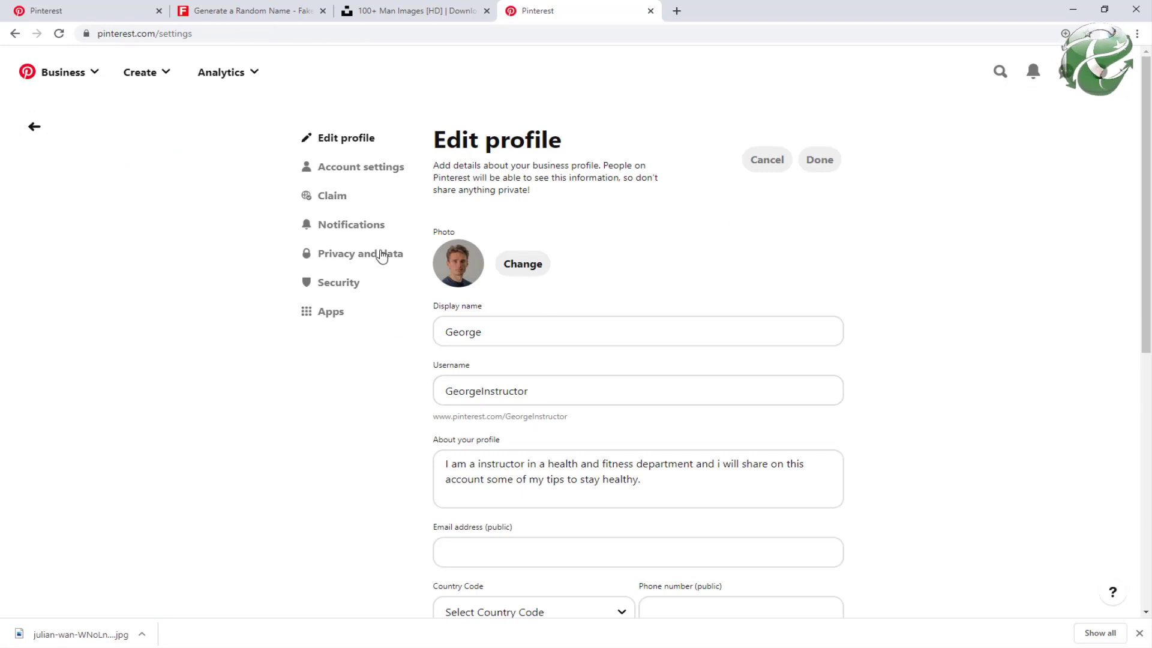
{"action": "left_click", "coordinate": [327, 197]}
{"action": "left_click", "coordinate": [571, 289]}
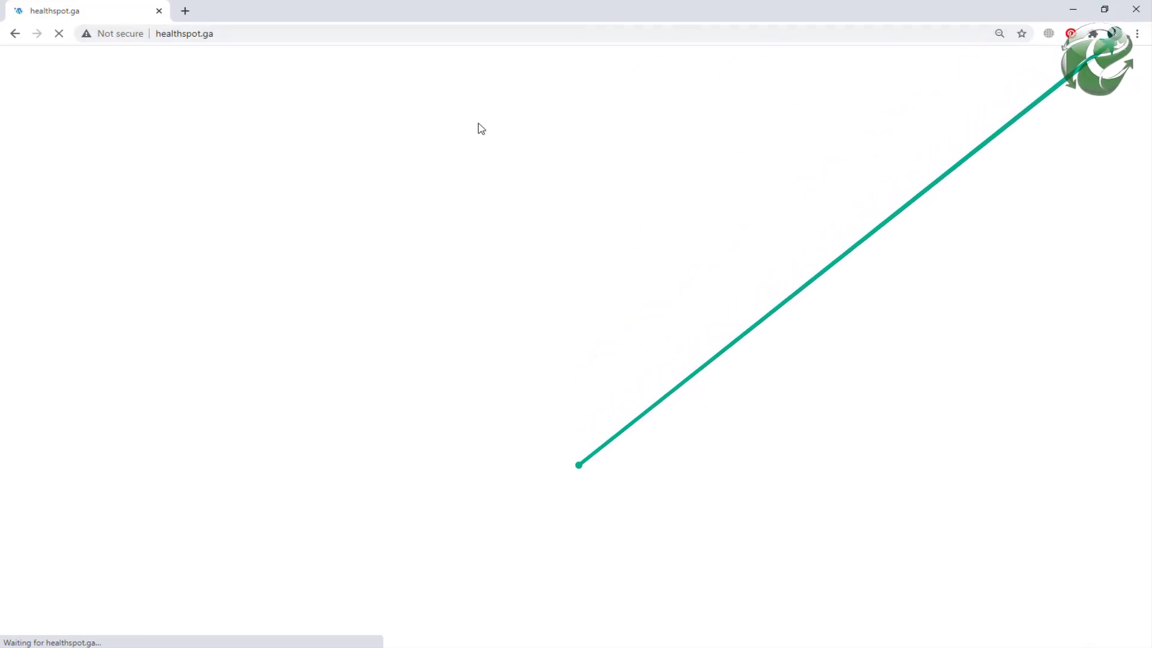
Step: Copy the healthspot.ga/ address from the site window and claim it on Pinterest
{"action": "left_click", "coordinate": [246, 33]}
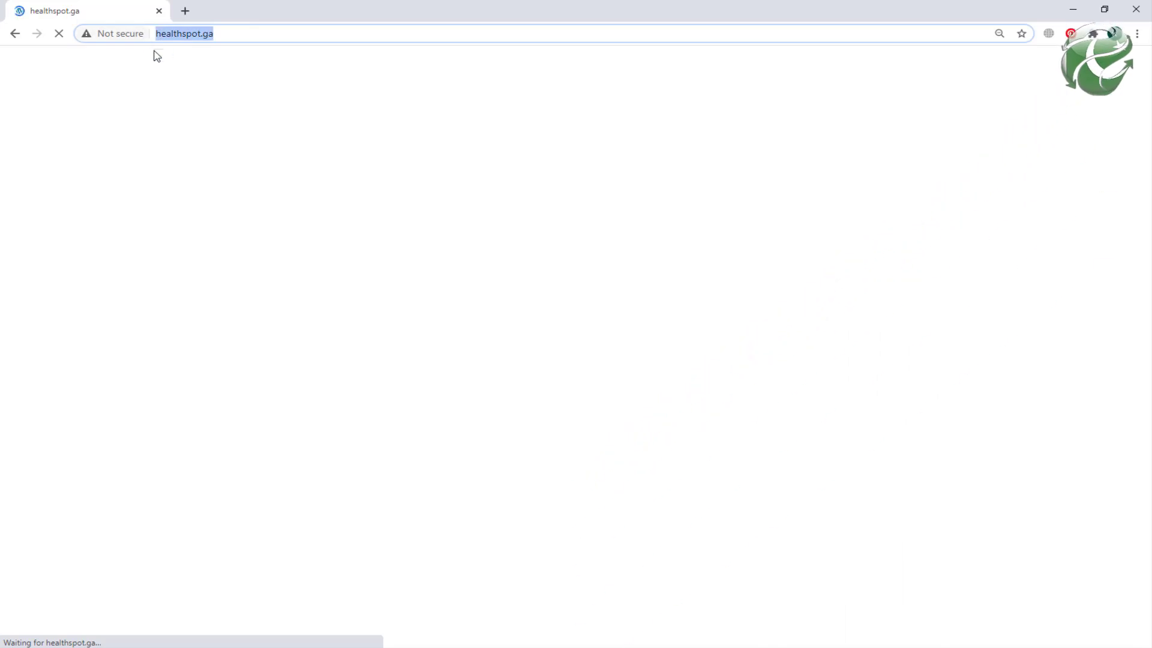
{"action": "left_click", "coordinate": [1074, 10]}
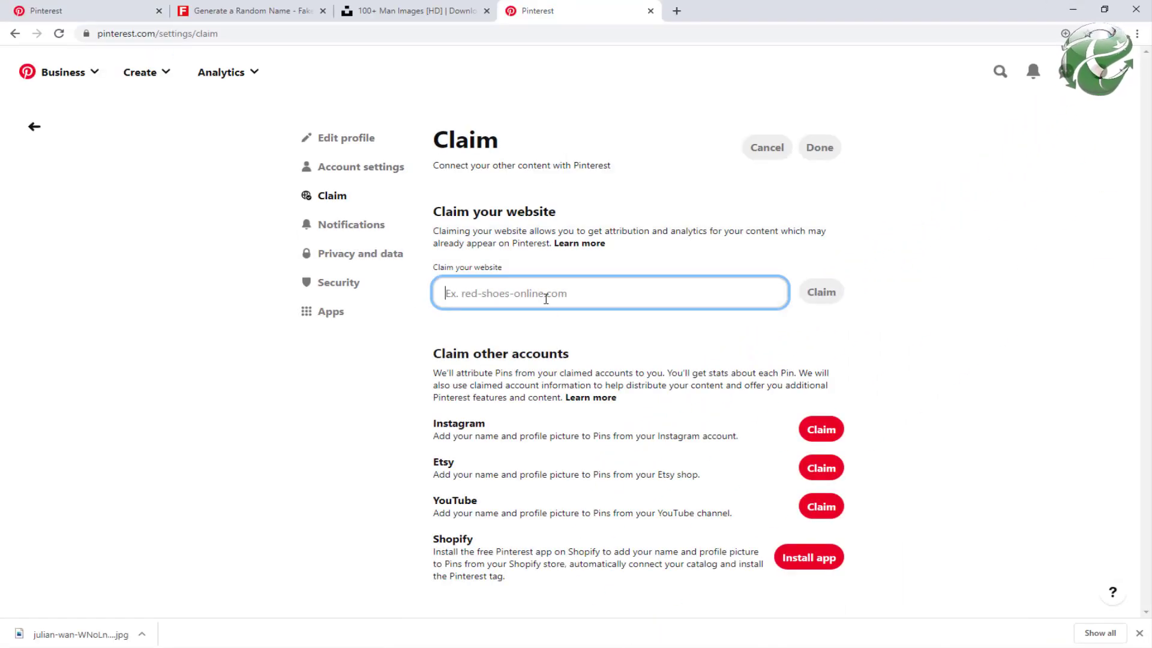
{"action": "type", "text": "healthspot.ga/"}
{"action": "left_click", "coordinate": [804, 298]}
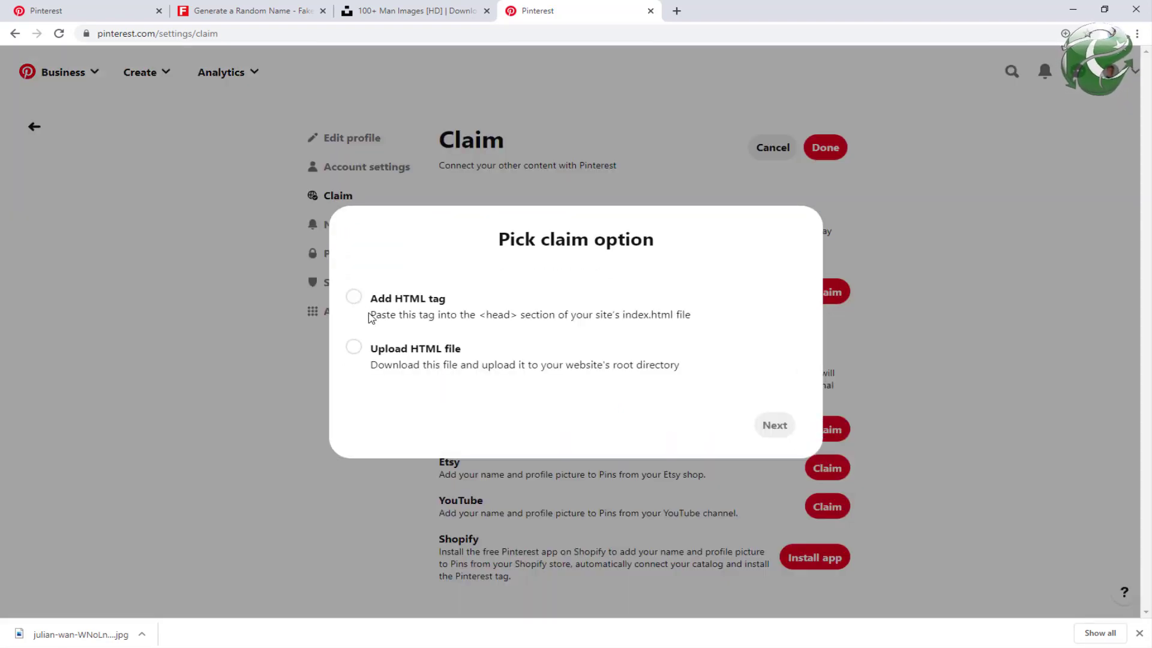
Step: Choose the Add HTML tag method, copy the meta tag, and submit the claim for review
{"action": "left_click", "coordinate": [354, 298]}
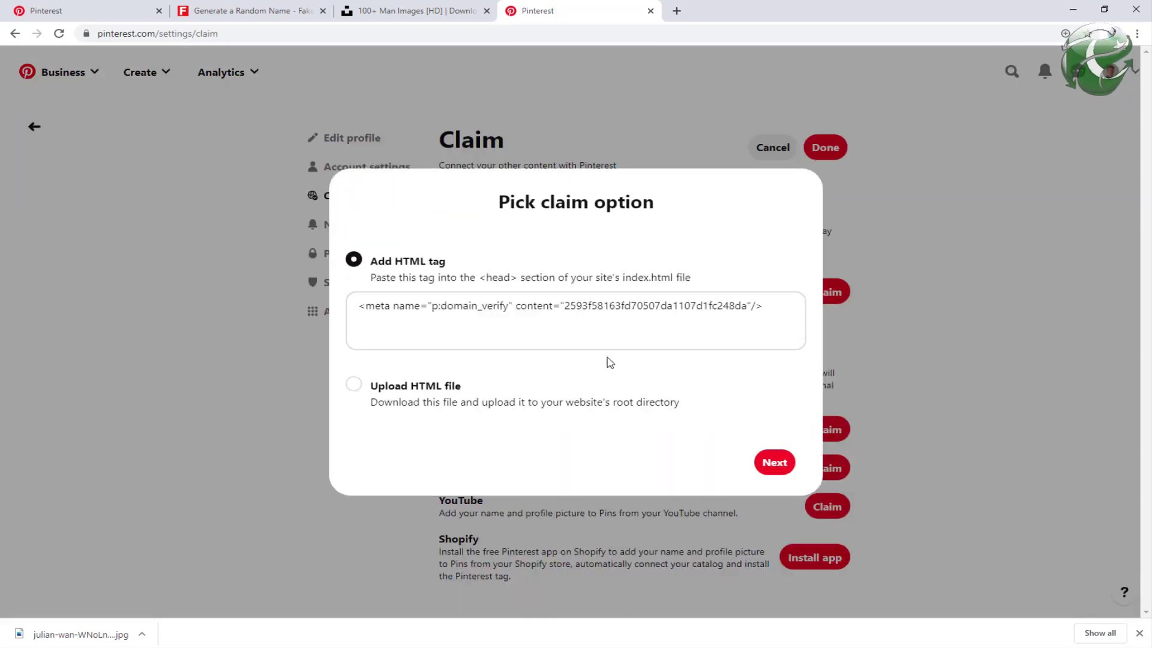
{"action": "left_click_drag", "start_coordinate": [786, 308], "coordinate": [348, 296]}
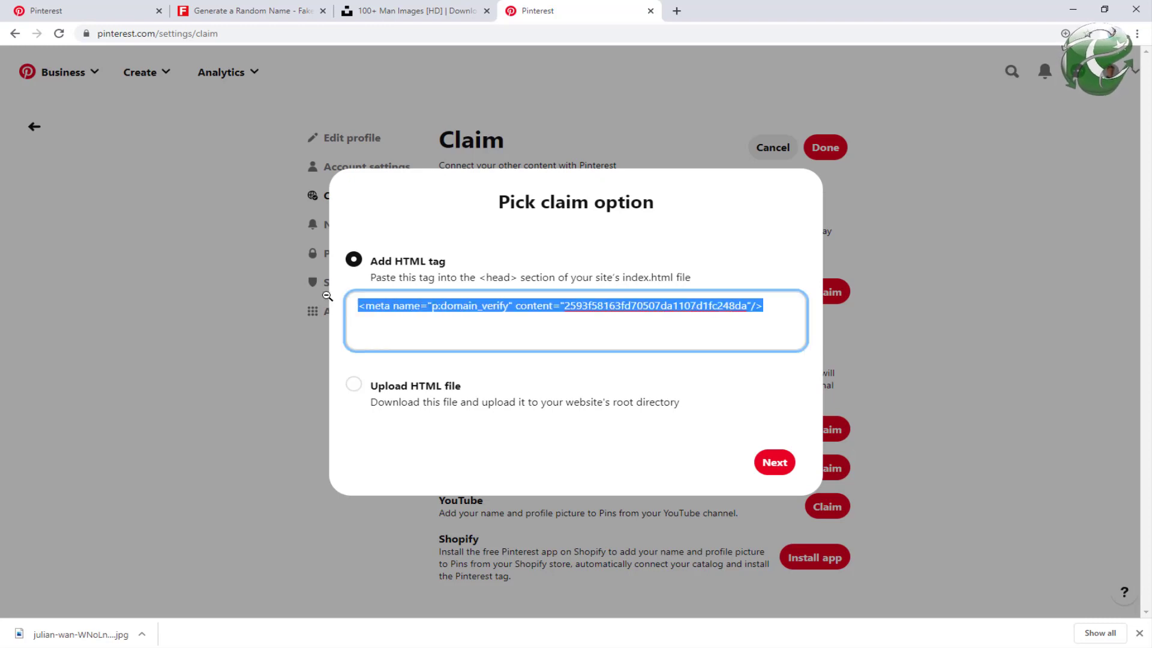
{"action": "left_click", "coordinate": [774, 464]}
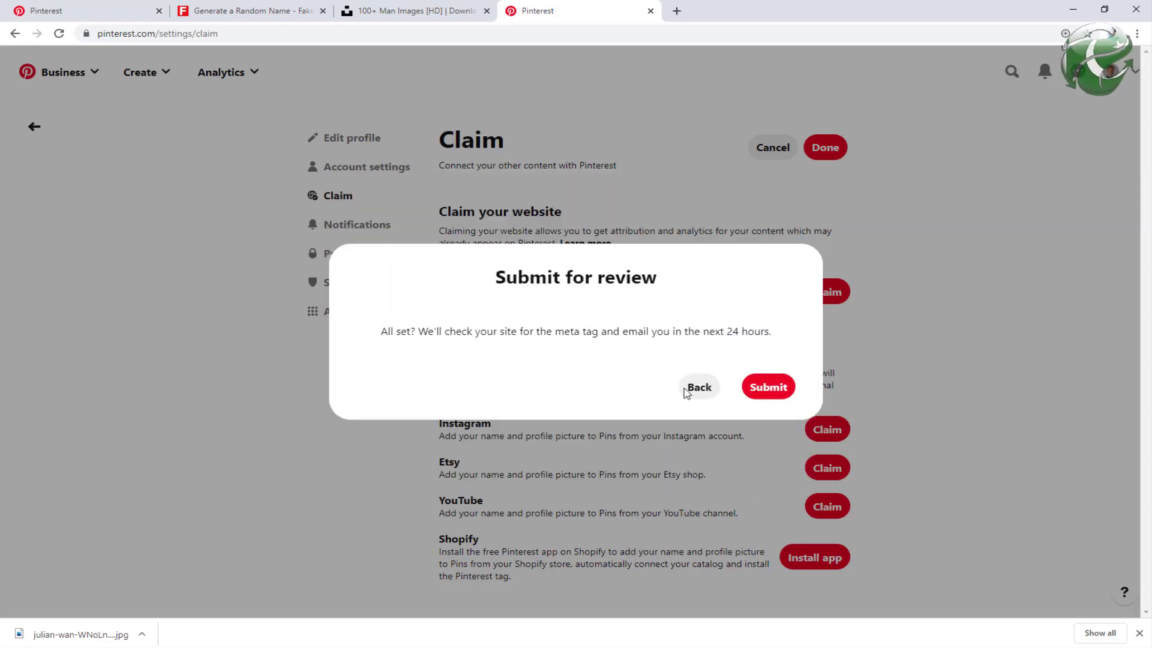
{"action": "left_click", "coordinate": [774, 391]}
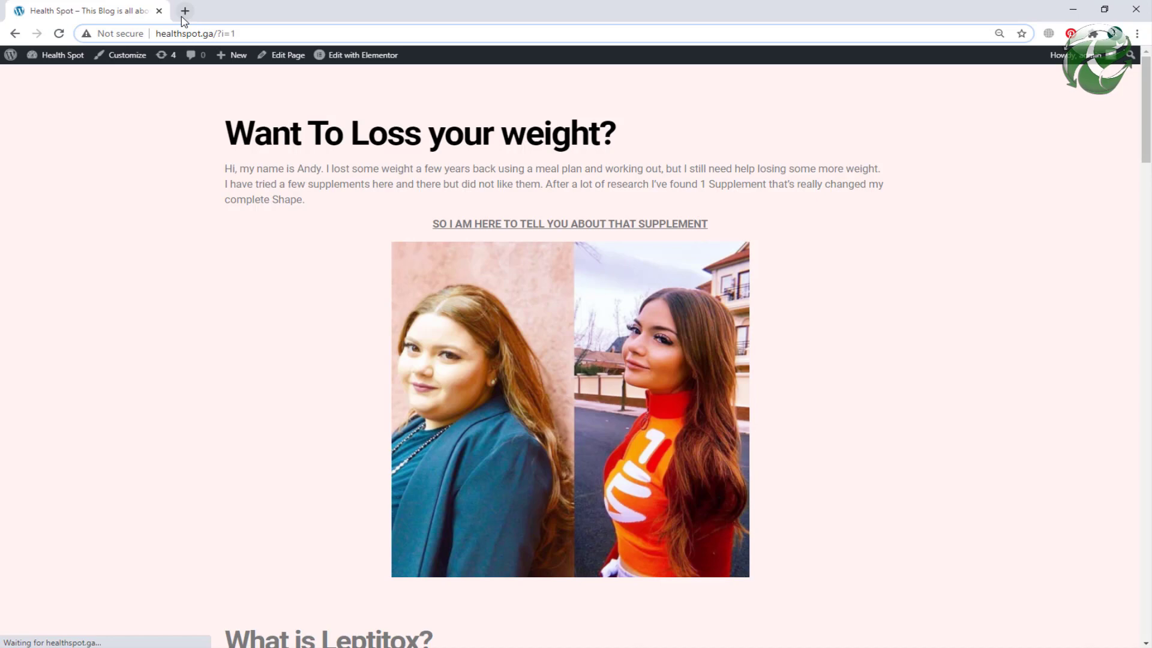
Step: Load the healthspot.ga/wp-admin WordPress dashboard in a new tab
{"action": "left_click", "coordinate": [185, 11]}
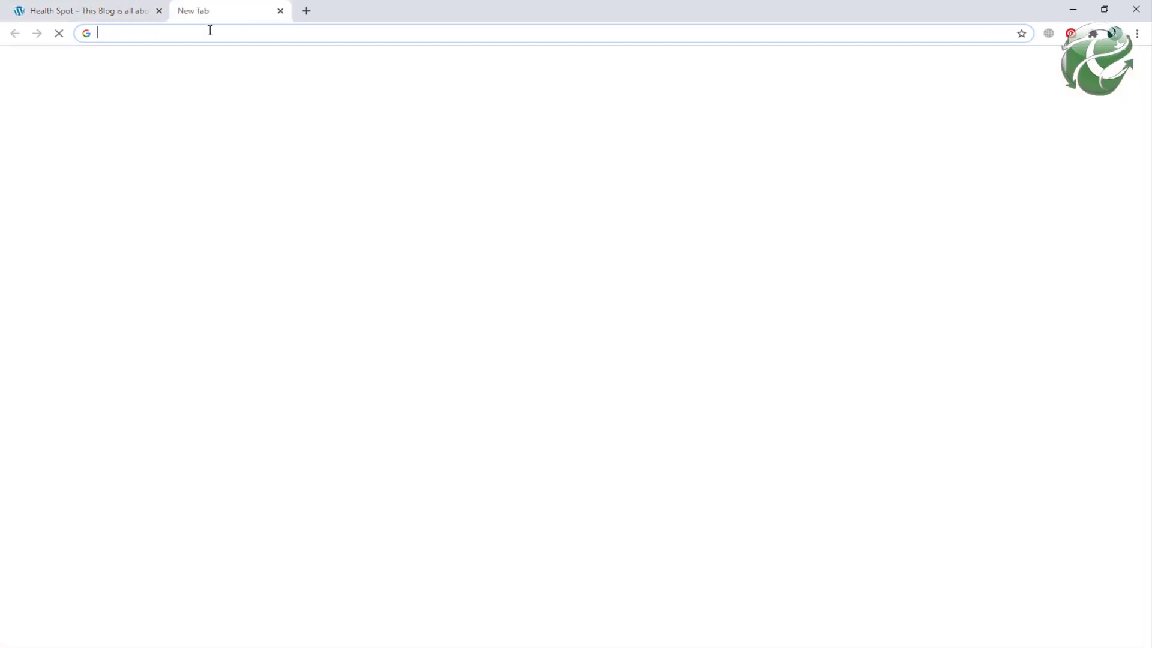
{"action": "type", "text": "health"}
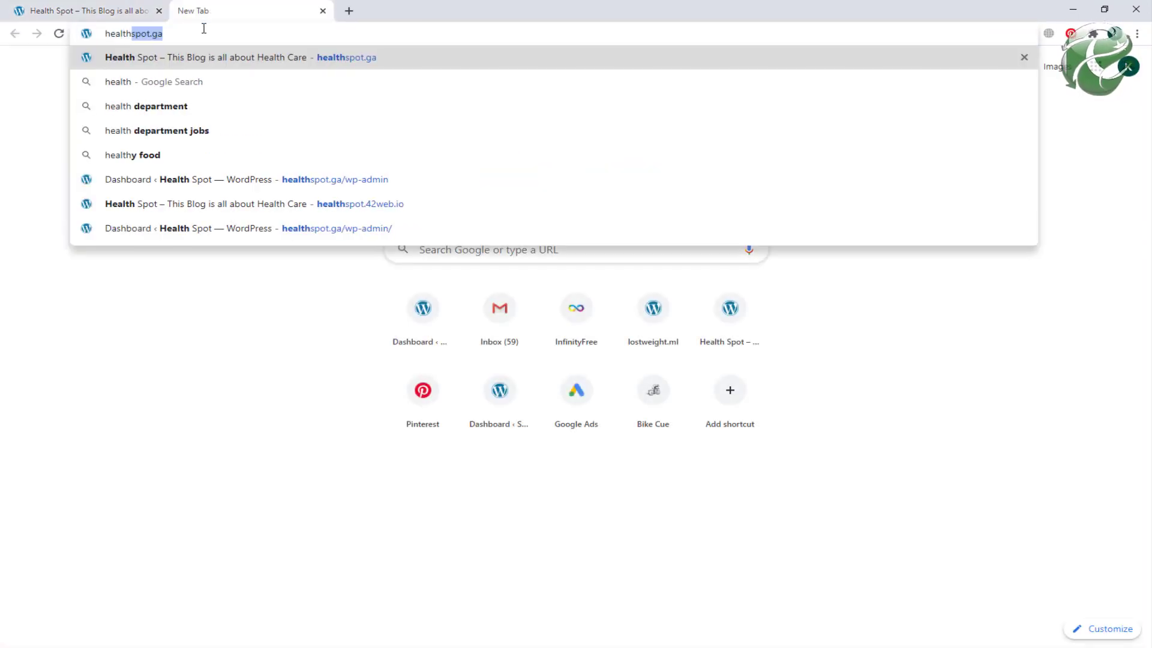
{"action": "key", "text": "Right"}
{"action": "key", "text": "Down"}
{"action": "key", "text": "Down"}
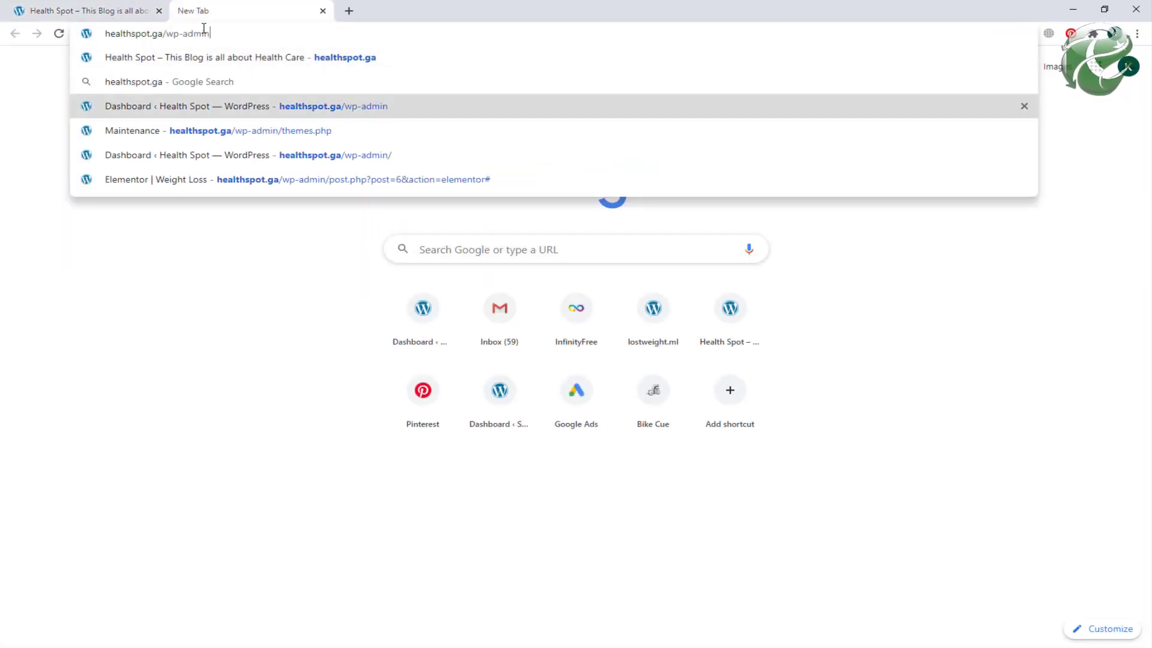
{"action": "key", "text": "Return"}
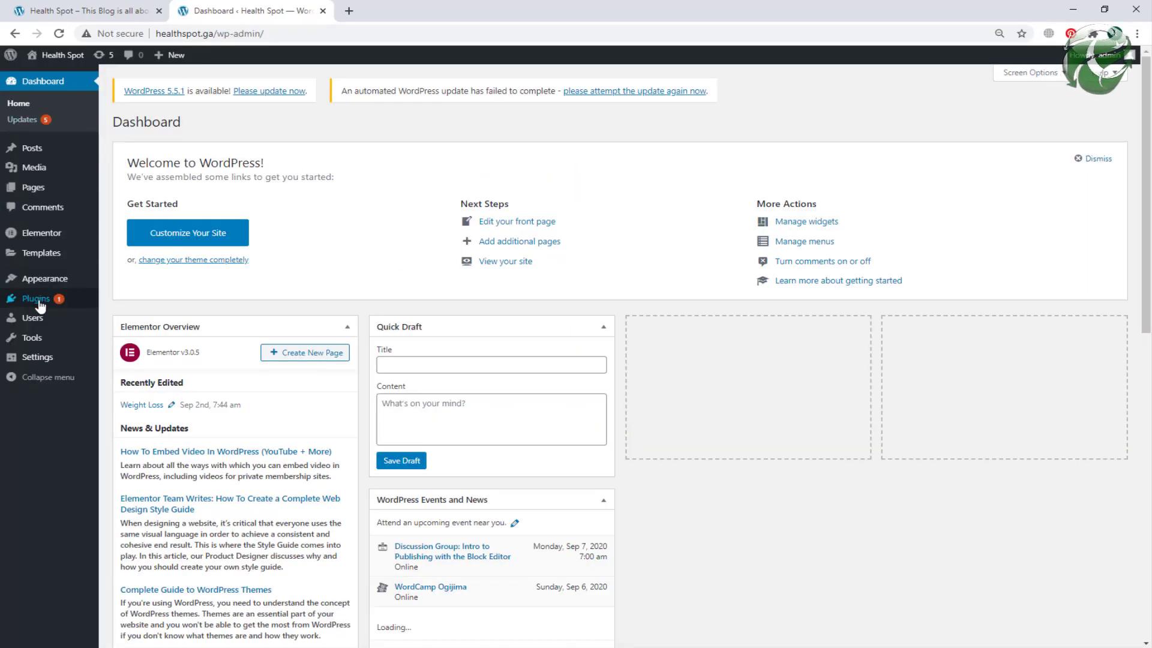
Step: Search Plugins > Add New for yoast, then install and activate Yoast SEO
{"action": "mouse_move", "coordinate": [40, 304]}
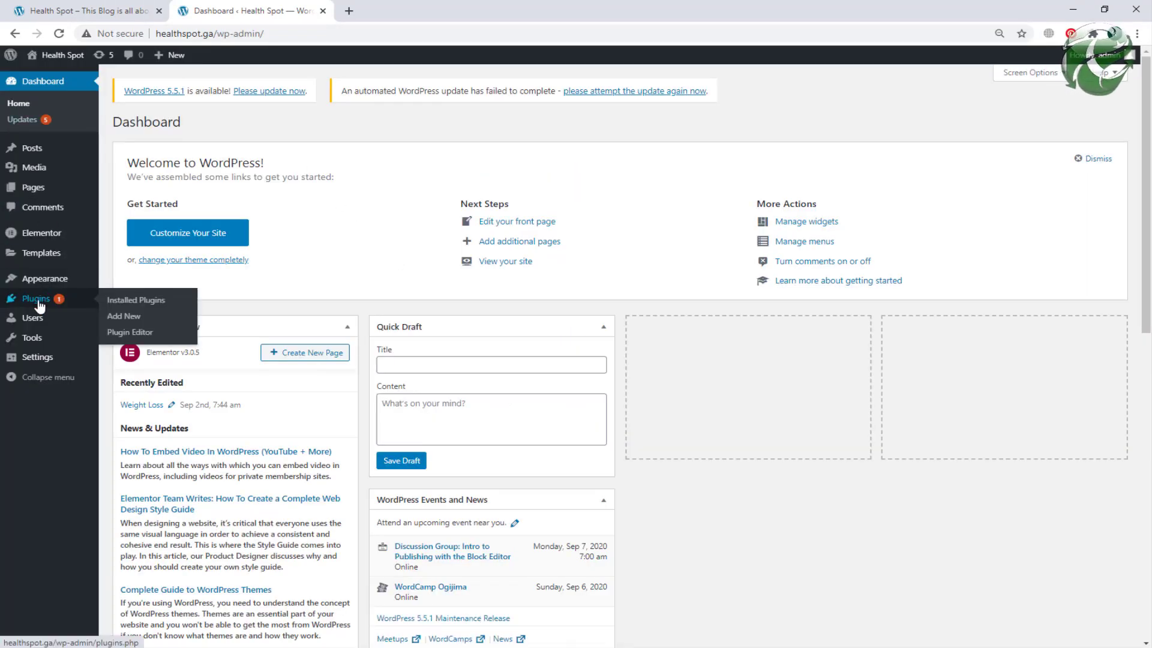
{"action": "left_click", "coordinate": [127, 316]}
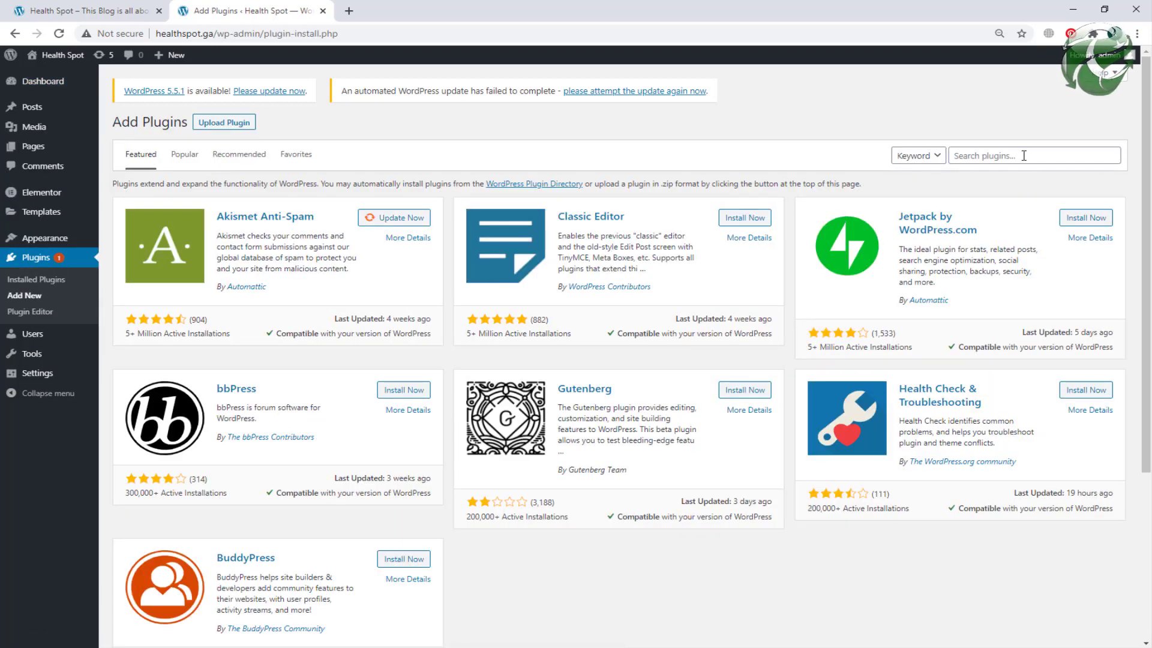
{"action": "left_click", "coordinate": [1024, 155]}
{"action": "type", "text": "yoast"}
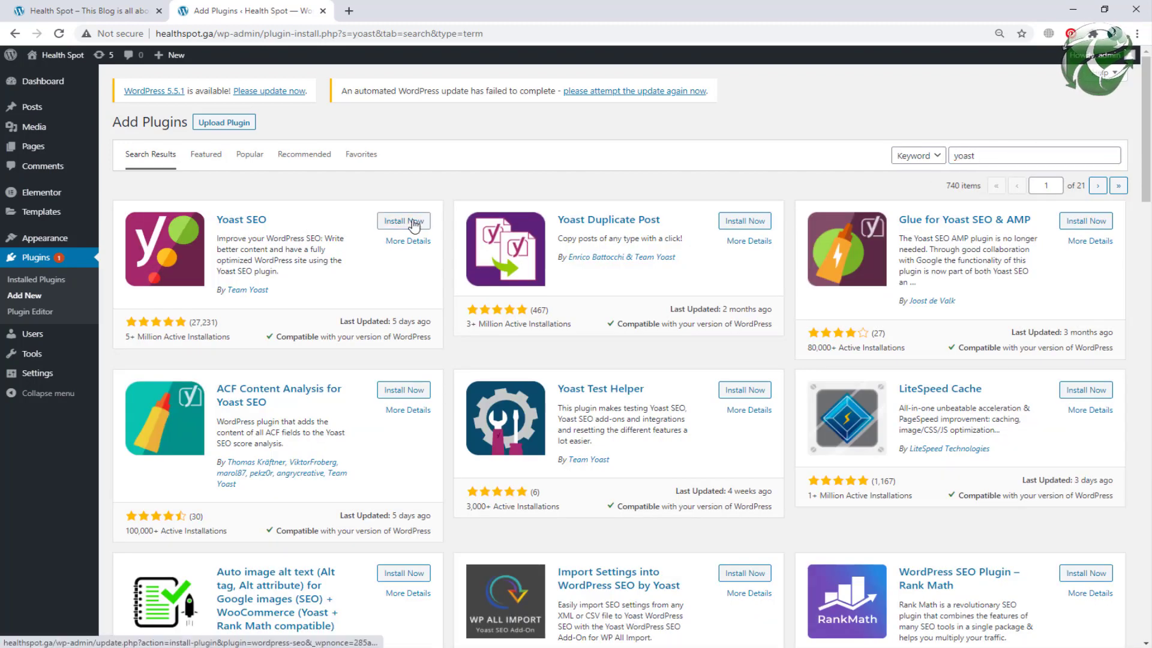
{"action": "left_click", "coordinate": [404, 221]}
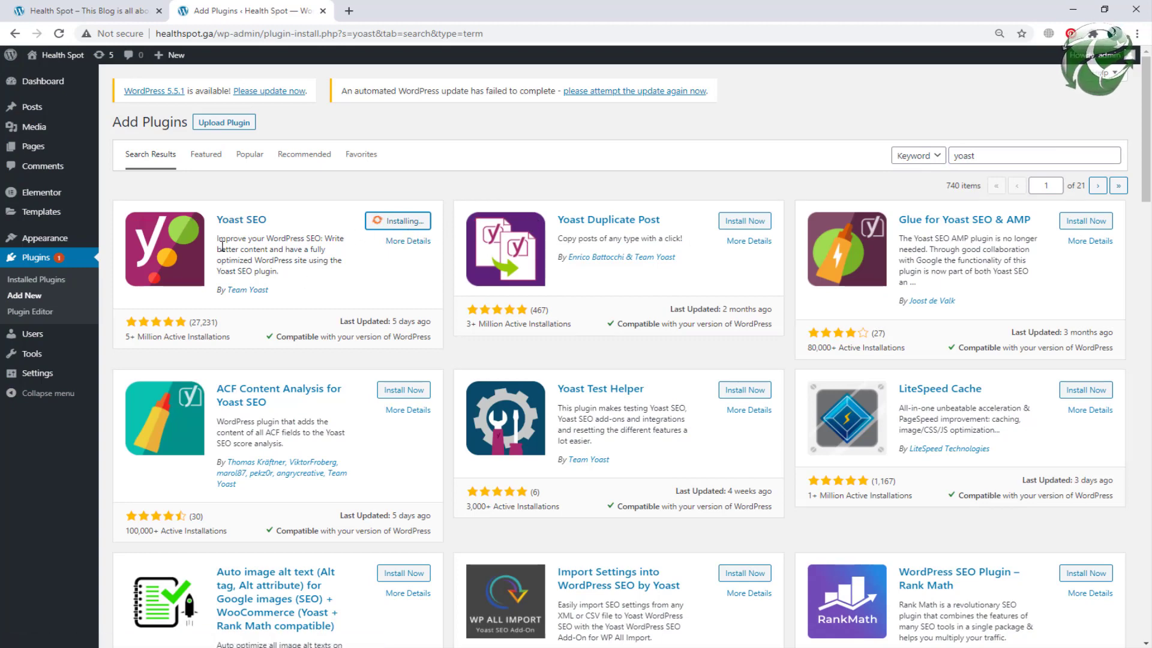
{"action": "left_click", "coordinate": [418, 223]}
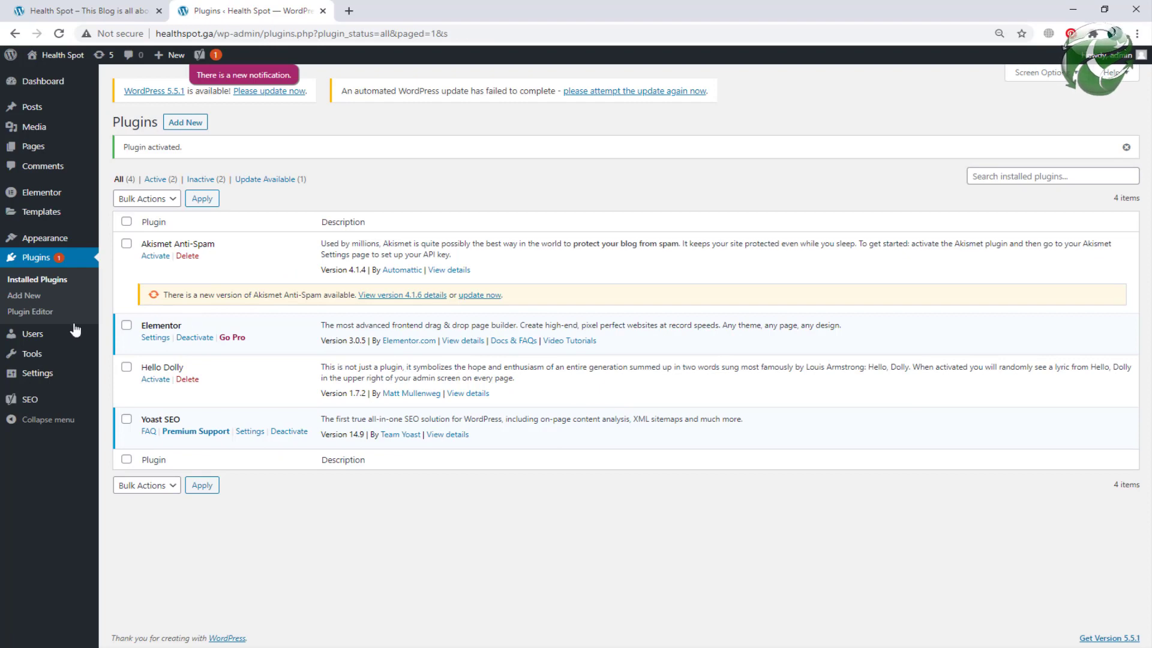
Step: Paste the Pinterest meta tag into Yoast SEO > Social > Pinterest confirmation and save changes
{"action": "mouse_move", "coordinate": [35, 405]}
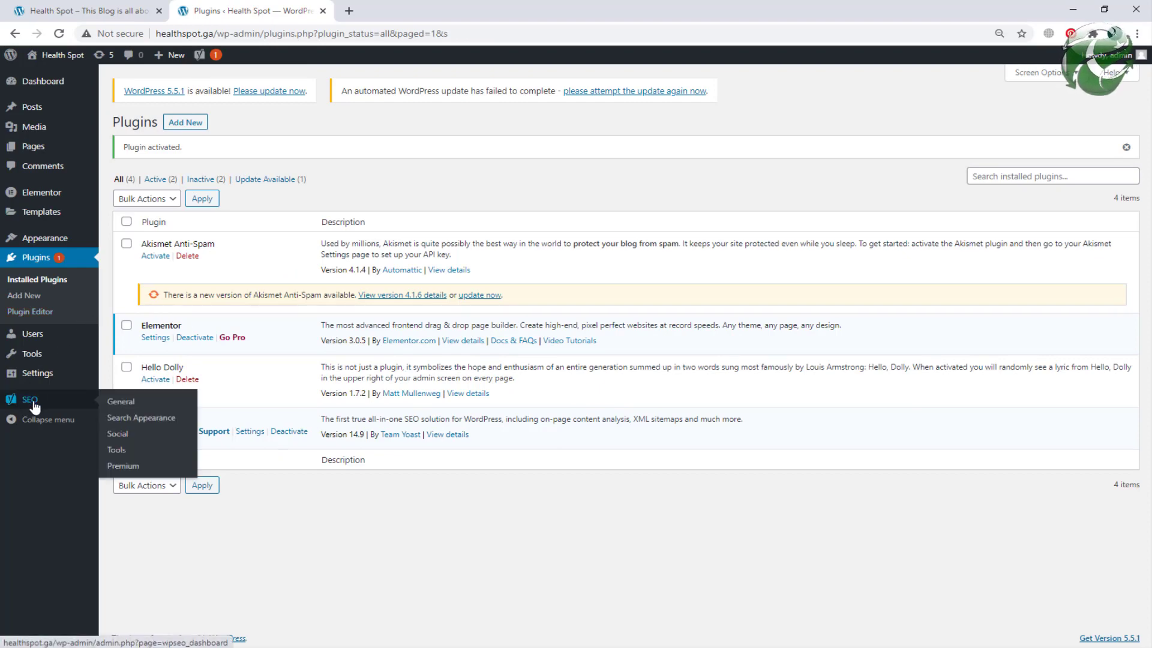
{"action": "left_click", "coordinate": [119, 434]}
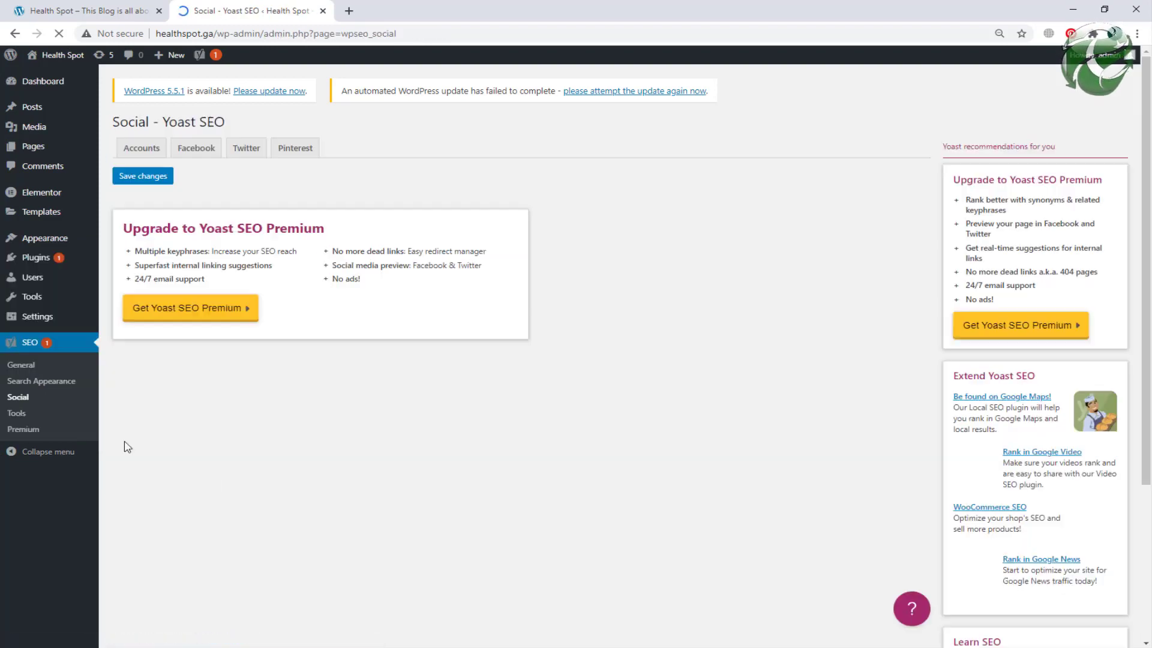
{"action": "left_click", "coordinate": [296, 155]}
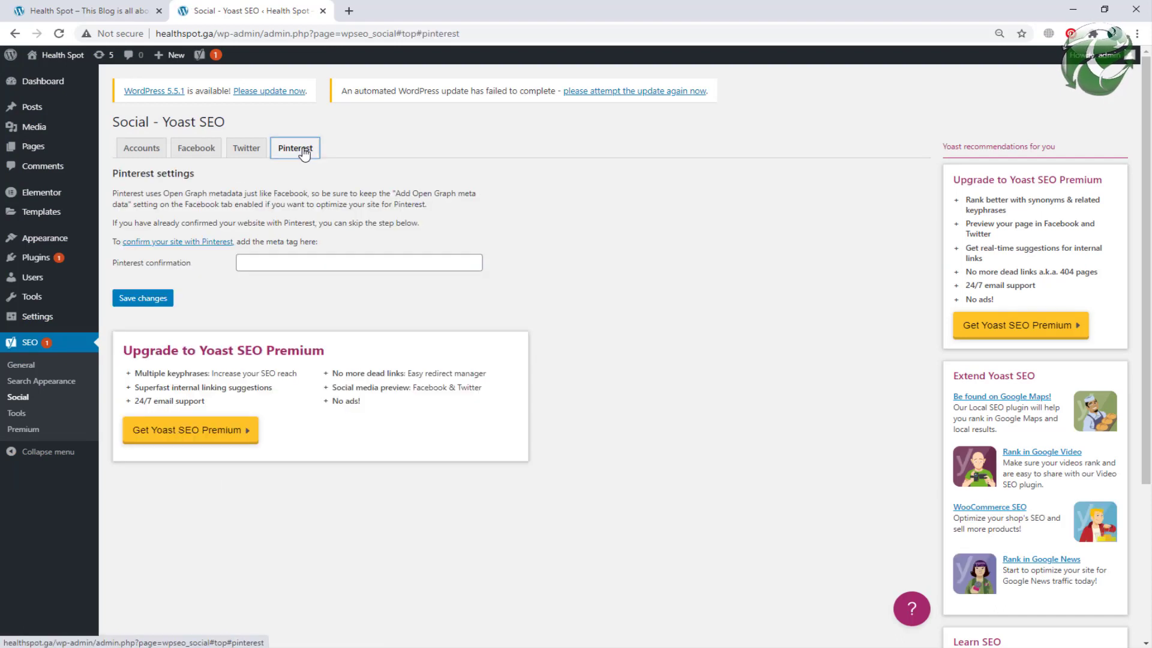
{"action": "left_click", "coordinate": [292, 261]}
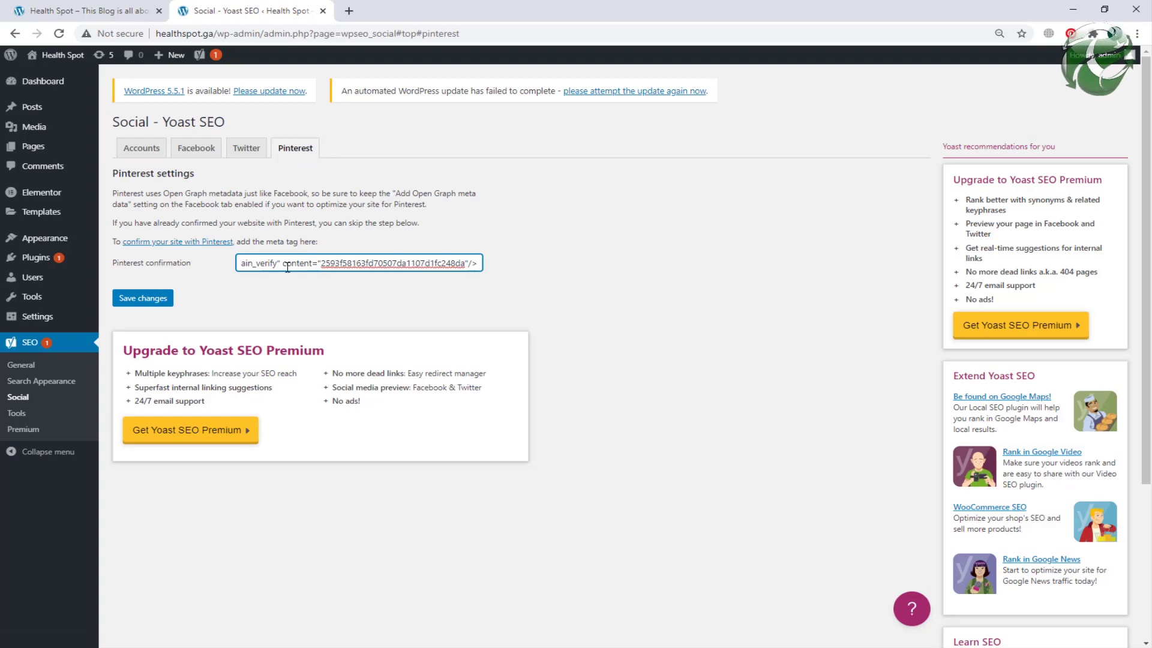
{"action": "left_click", "coordinate": [146, 299]}
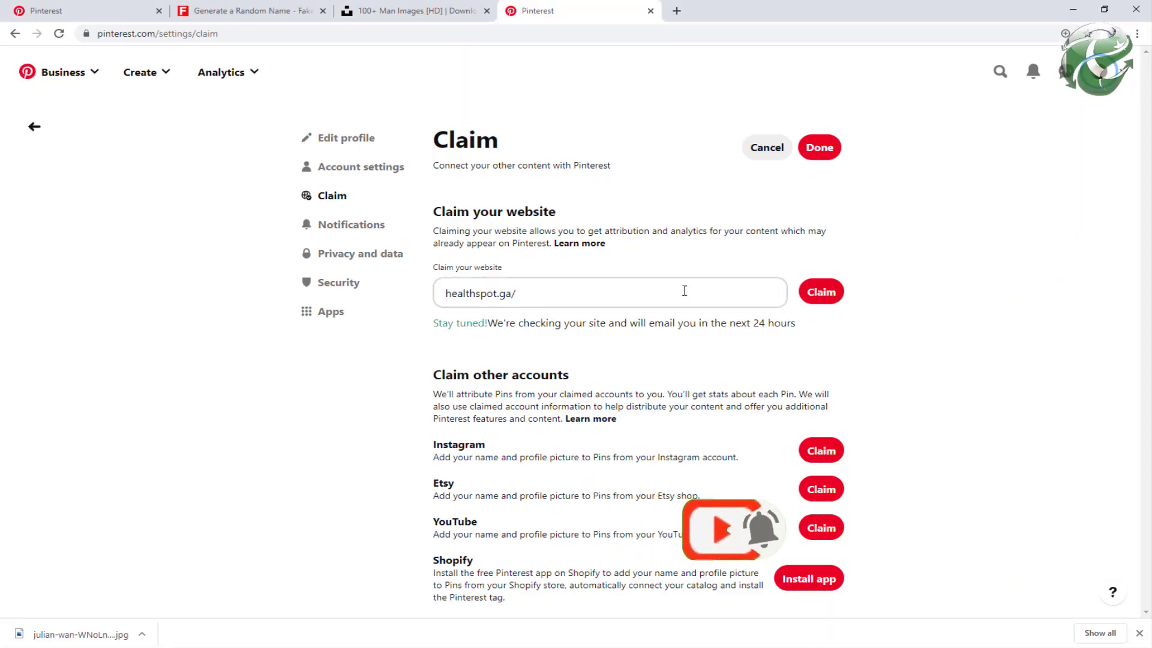
Step: Check the healthspot.ga/ 'Stay tuned' claim status and open the business profile in a new tab
{"action": "left_click_drag", "start_coordinate": [775, 329], "coordinate": [489, 327]}
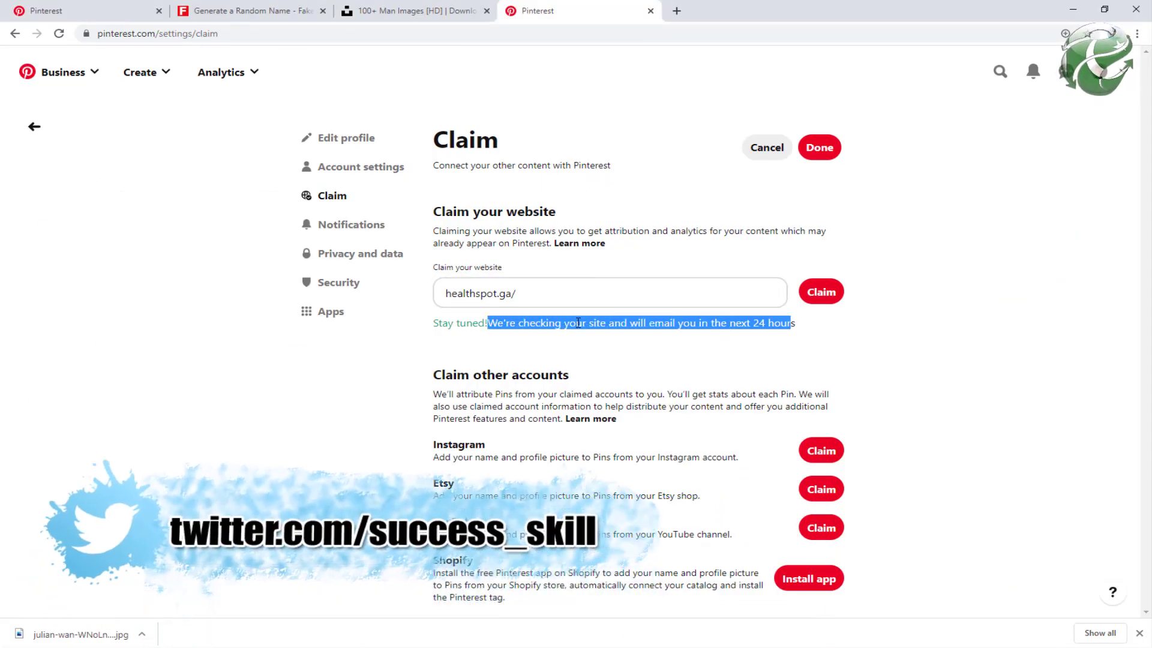
{"action": "left_click", "coordinate": [396, 267]}
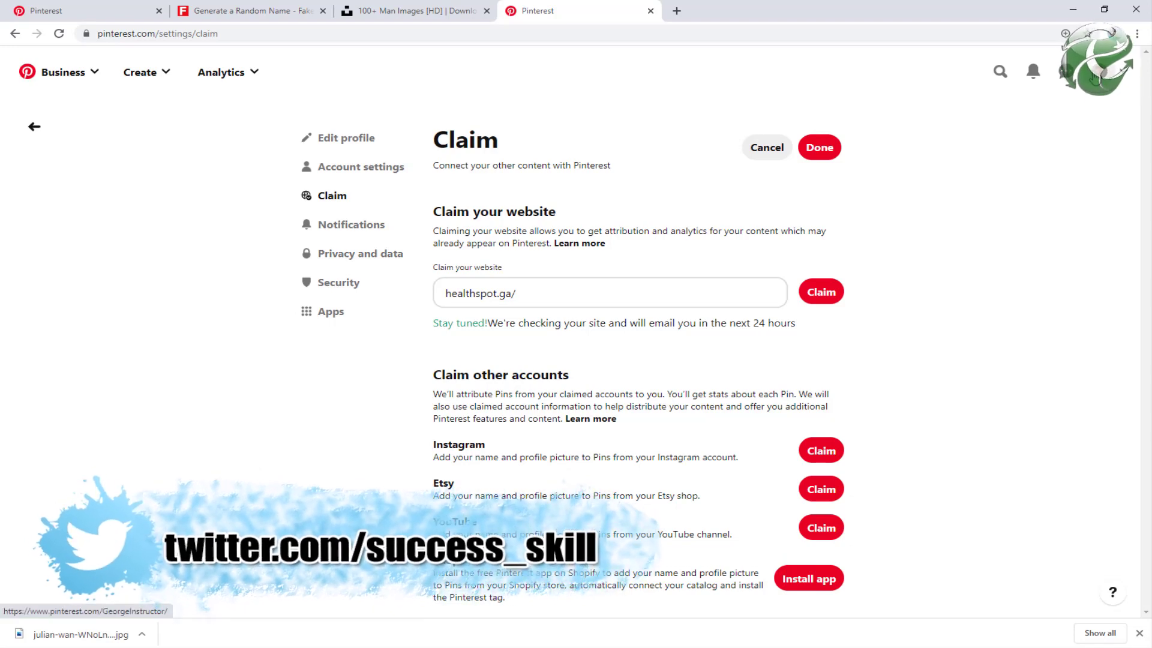
{"action": "middle_click", "coordinate": [1097, 77]}
{"action": "left_click", "coordinate": [696, 10]}
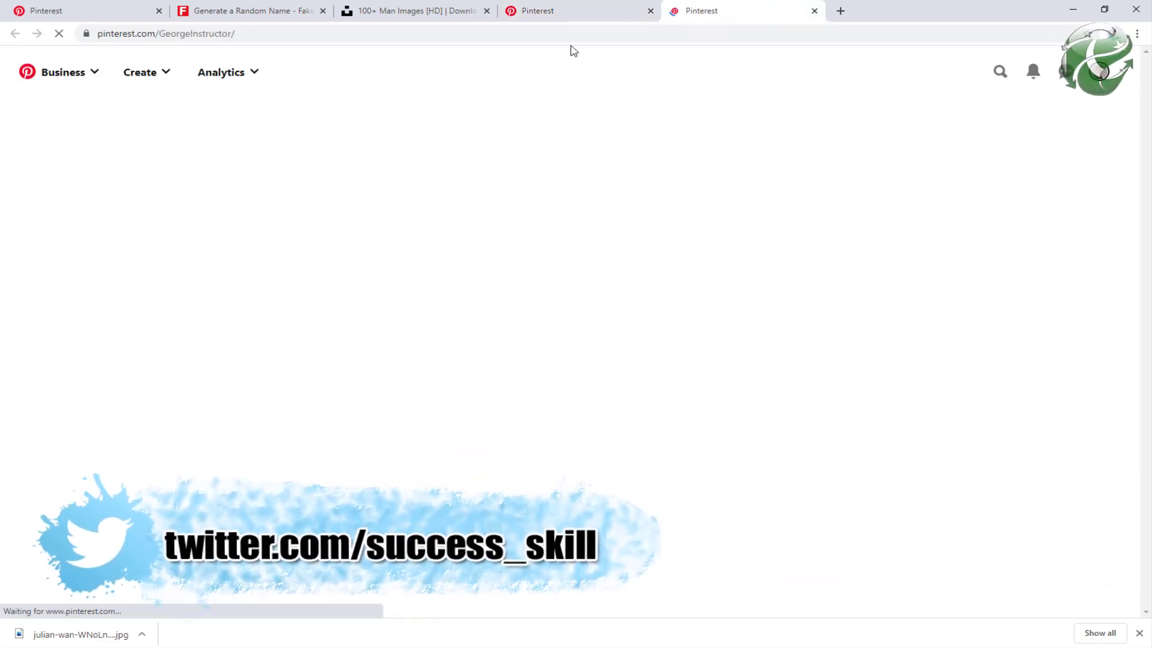
{"action": "left_click", "coordinate": [159, 34]}
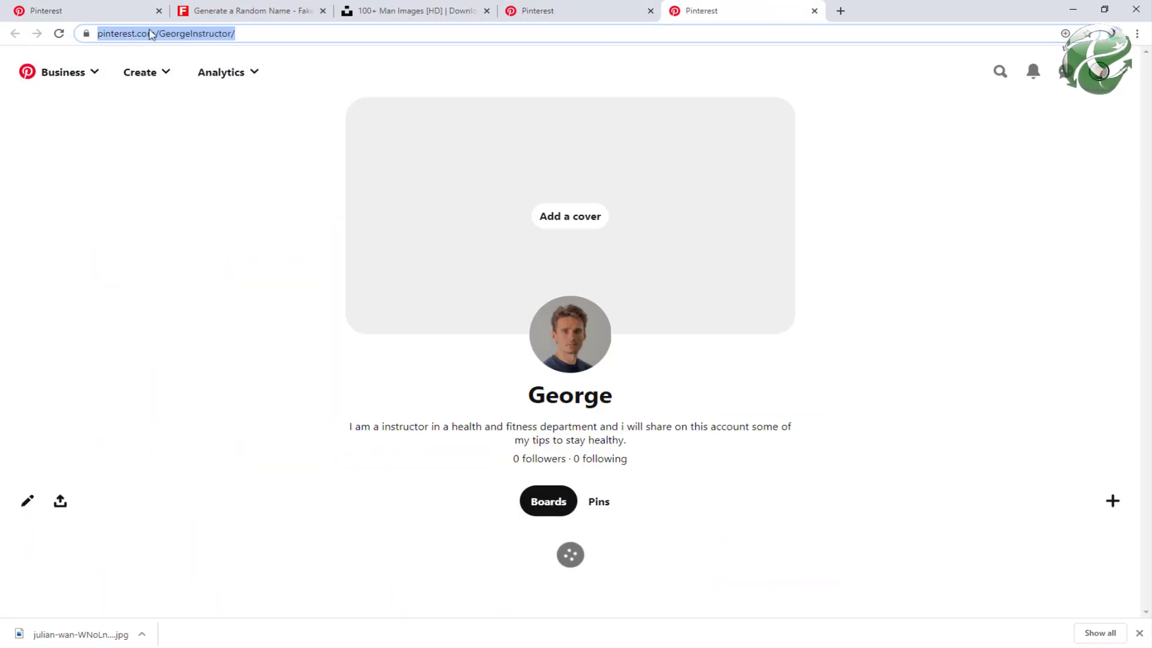
{"action": "left_click", "coordinate": [193, 33]}
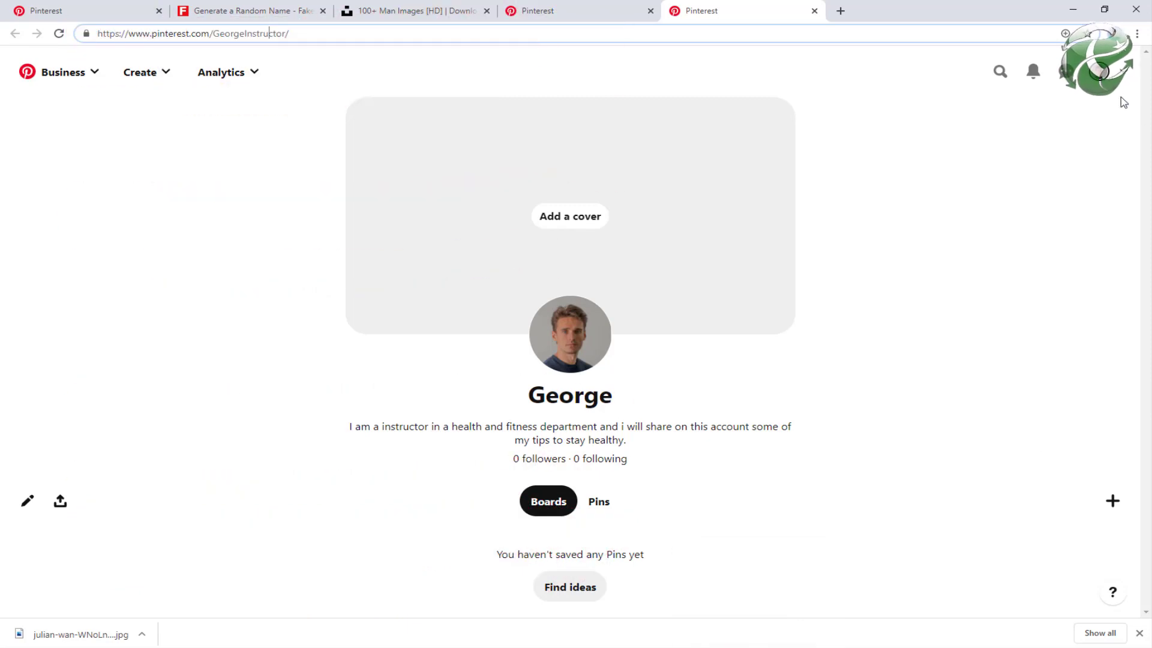
Step: Add a Chrome profile named 'Pinterest USA' with the cat avatar
{"action": "left_click", "coordinate": [1116, 32]}
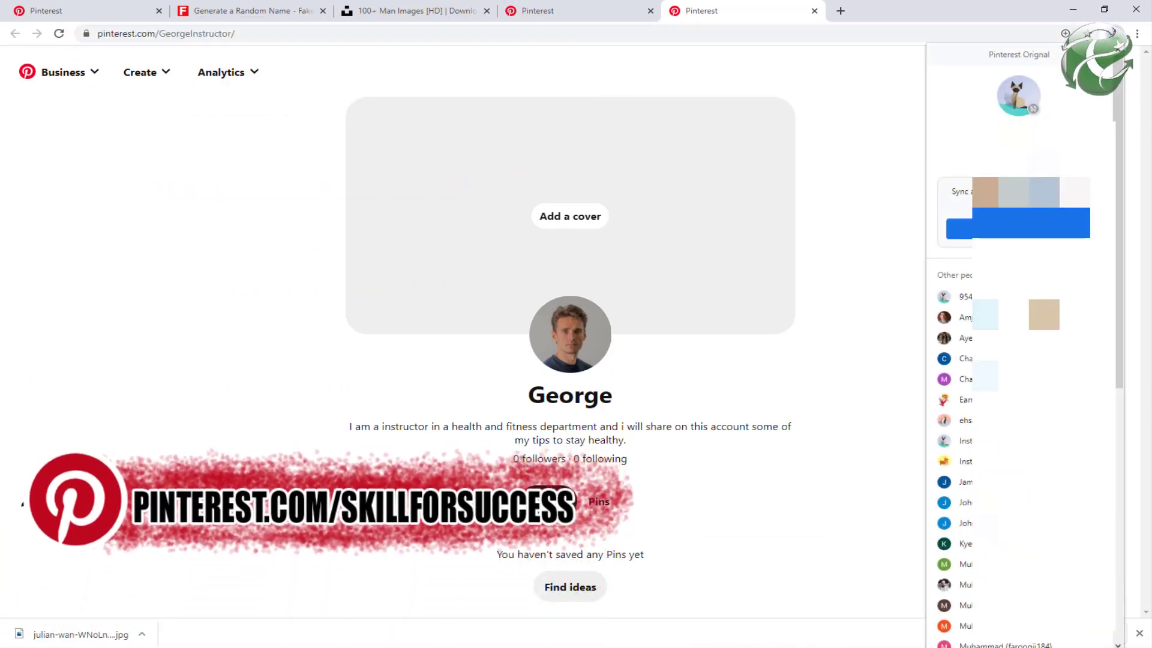
{"action": "scroll", "coordinate": [990, 528], "scroll_direction": "down", "scroll_amount": 8}
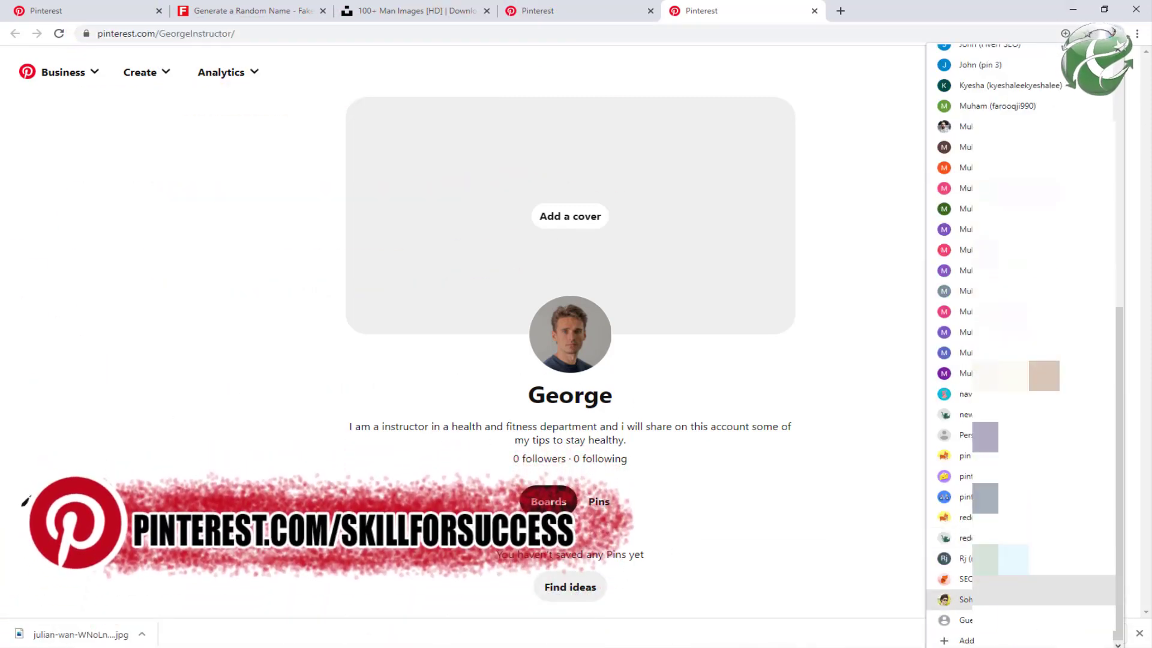
{"action": "left_click", "coordinate": [966, 640]}
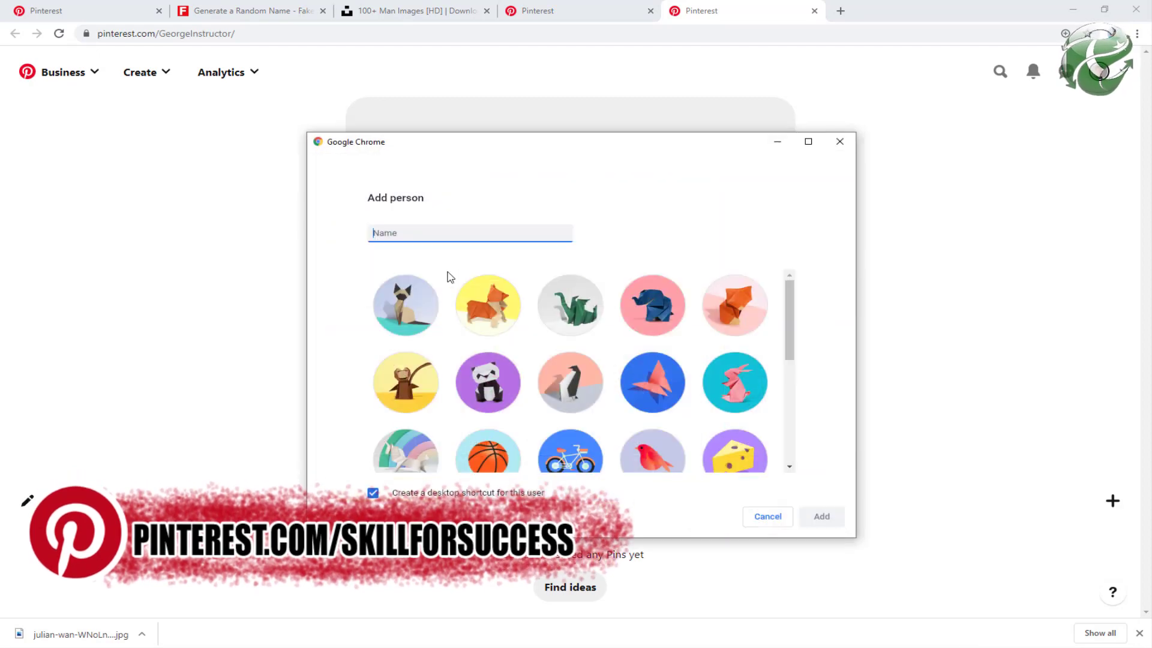
{"action": "type", "text": "Pinterest"}
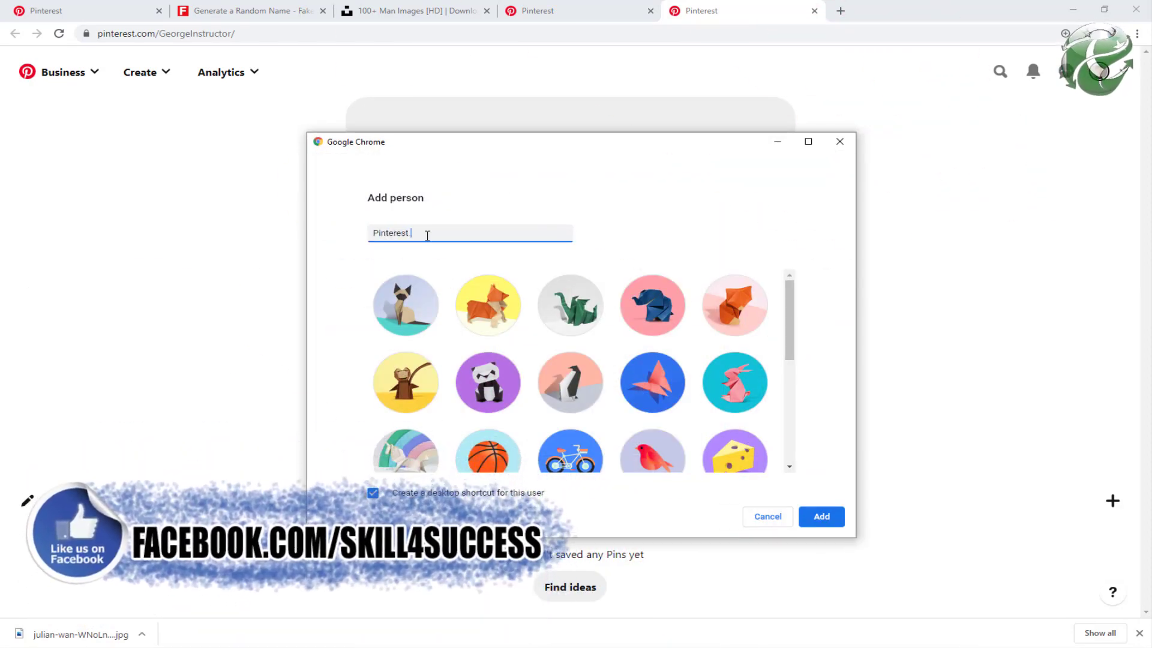
{"action": "type", "text": " USA"}
{"action": "key", "text": "Tab"}
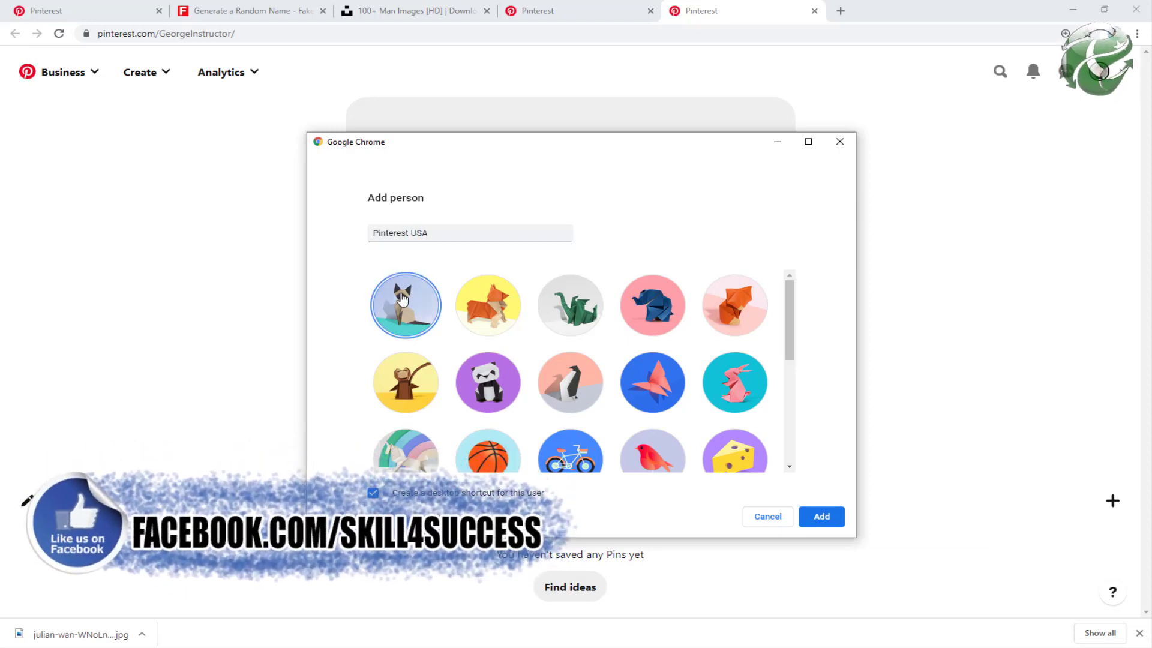
{"action": "left_click", "coordinate": [821, 517]}
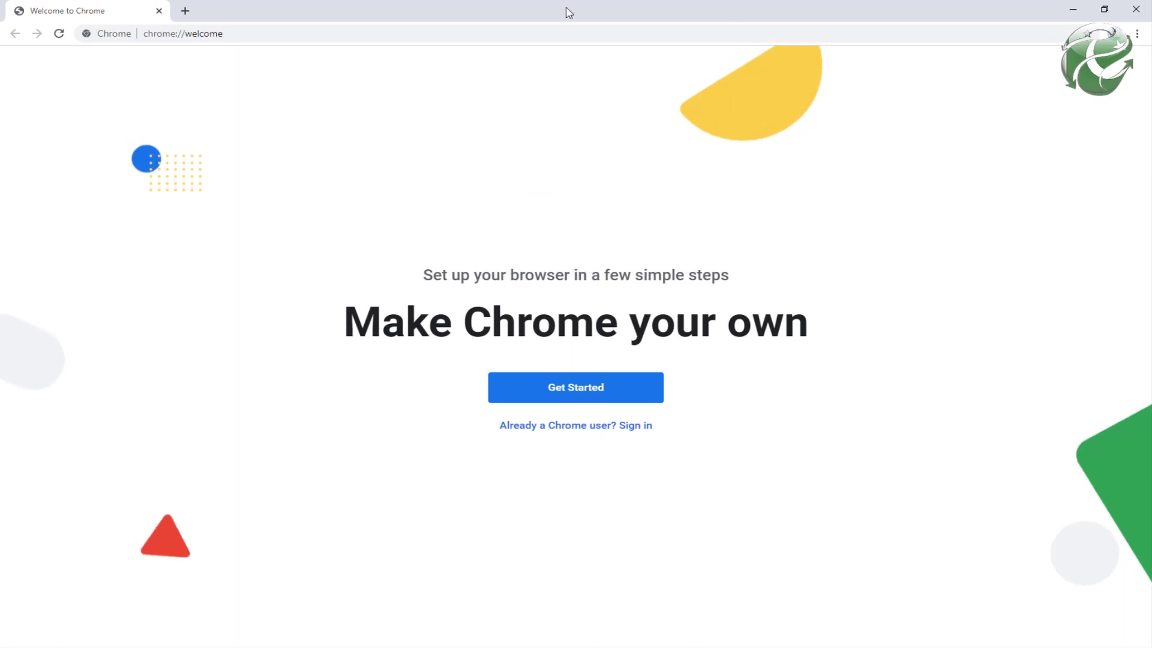
Step: Search 'Setup vpn for chrome' and add the SetupVPN - Lifetime Free VPN extension from the Web Store
{"action": "left_click", "coordinate": [472, 28]}
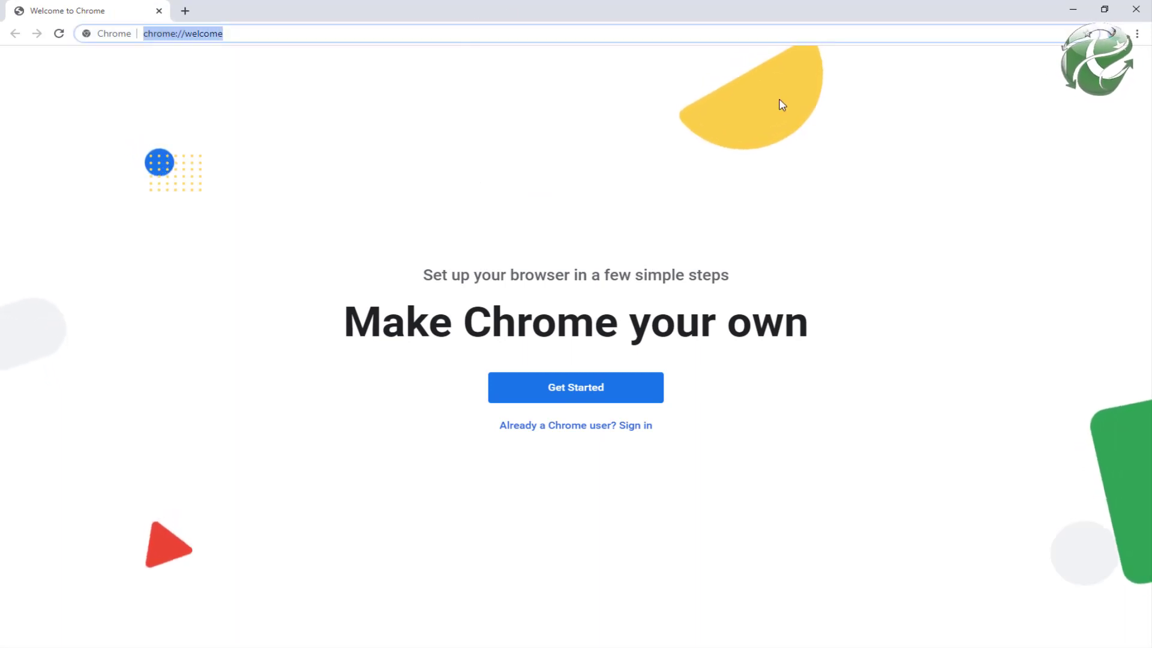
{"action": "type", "text": "Setu"}
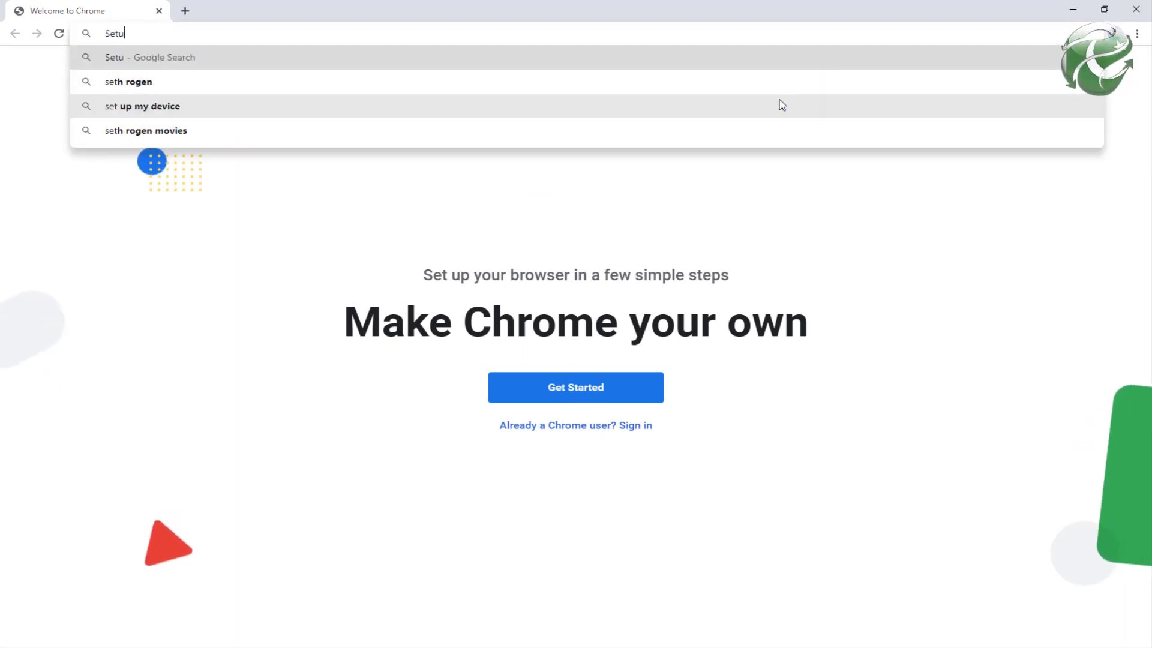
{"action": "type", "text": "p vpn "}
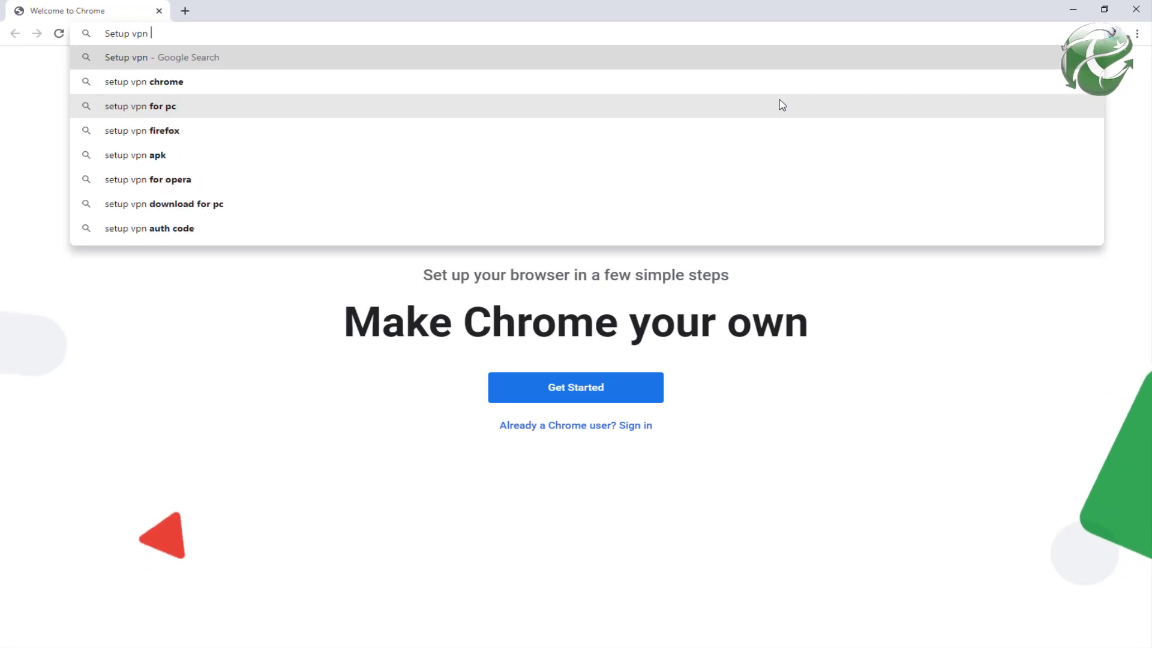
{"action": "type", "text": "for chrome"}
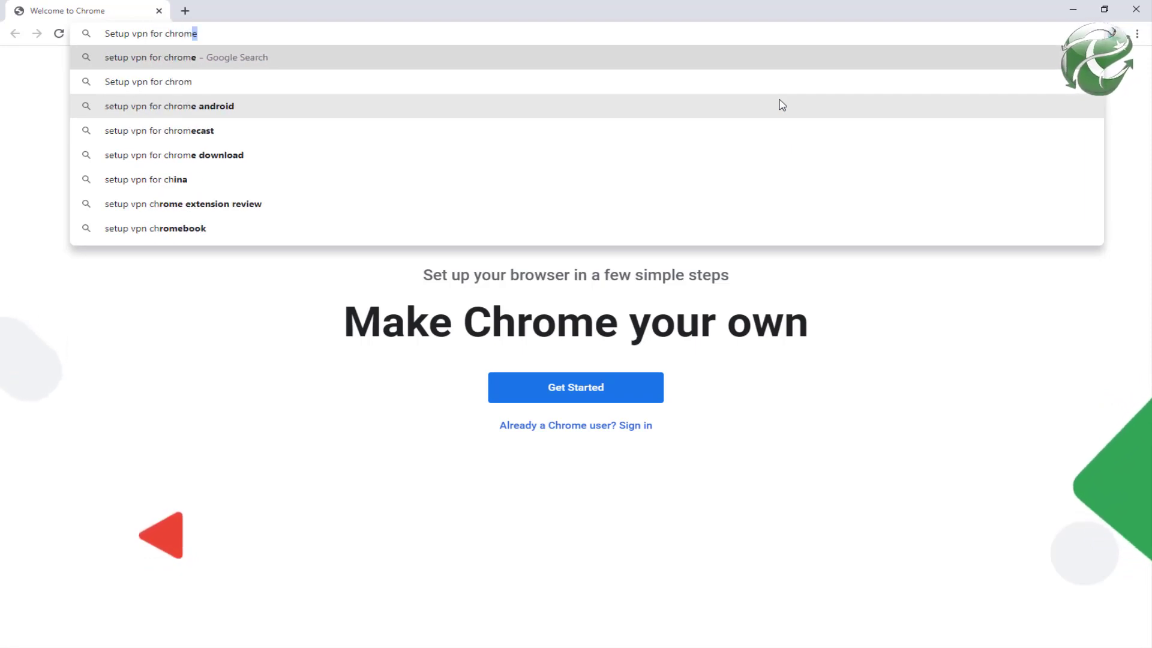
{"action": "key", "text": "Return"}
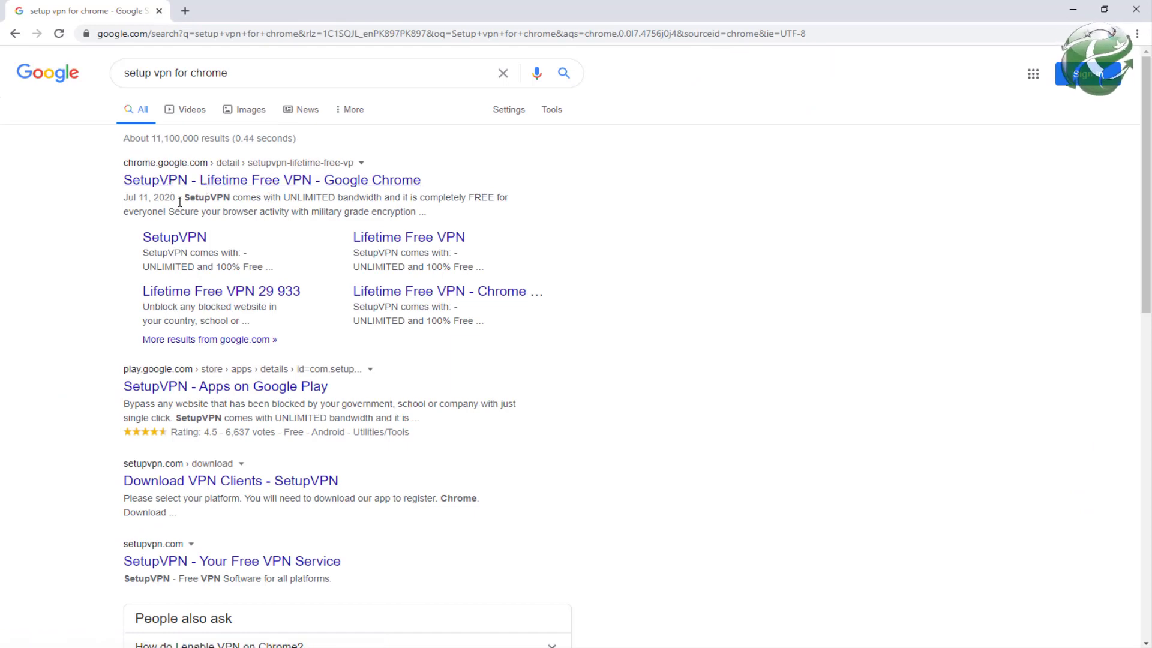
{"action": "left_click", "coordinate": [172, 183]}
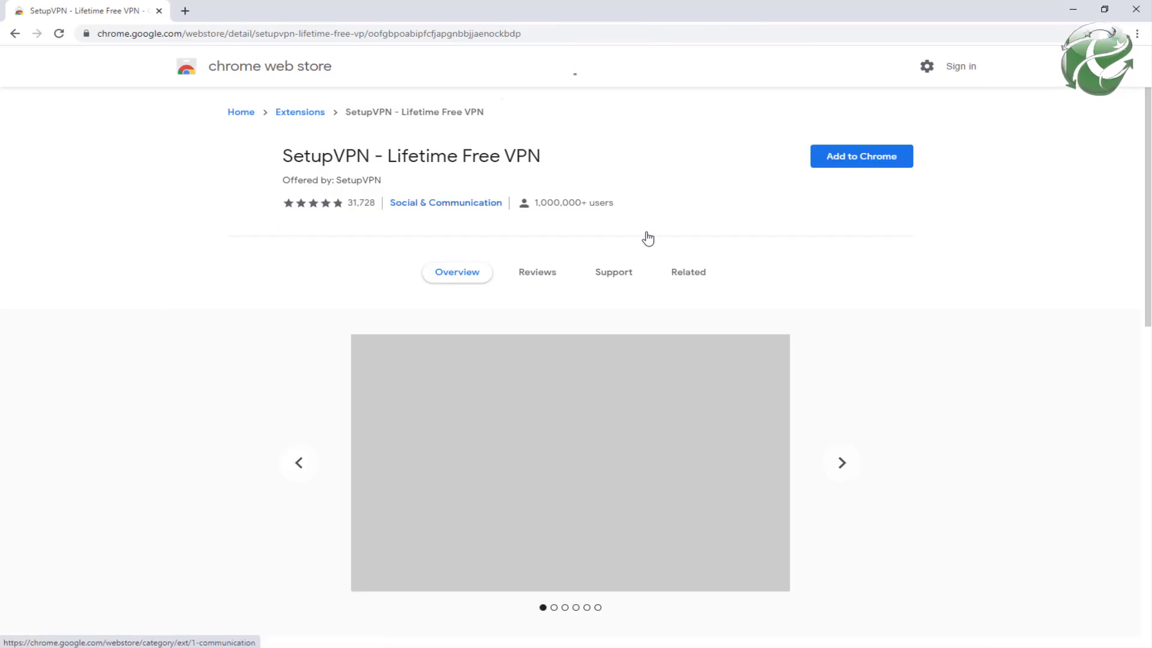
{"action": "left_click", "coordinate": [870, 162]}
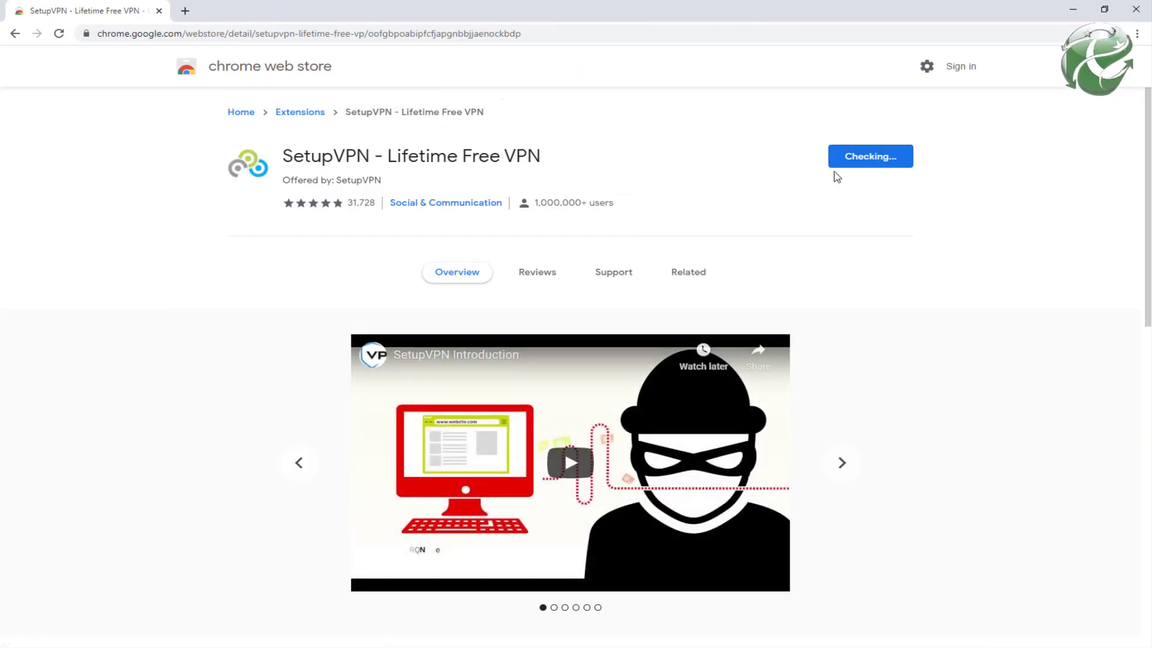
{"action": "left_click", "coordinate": [592, 183]}
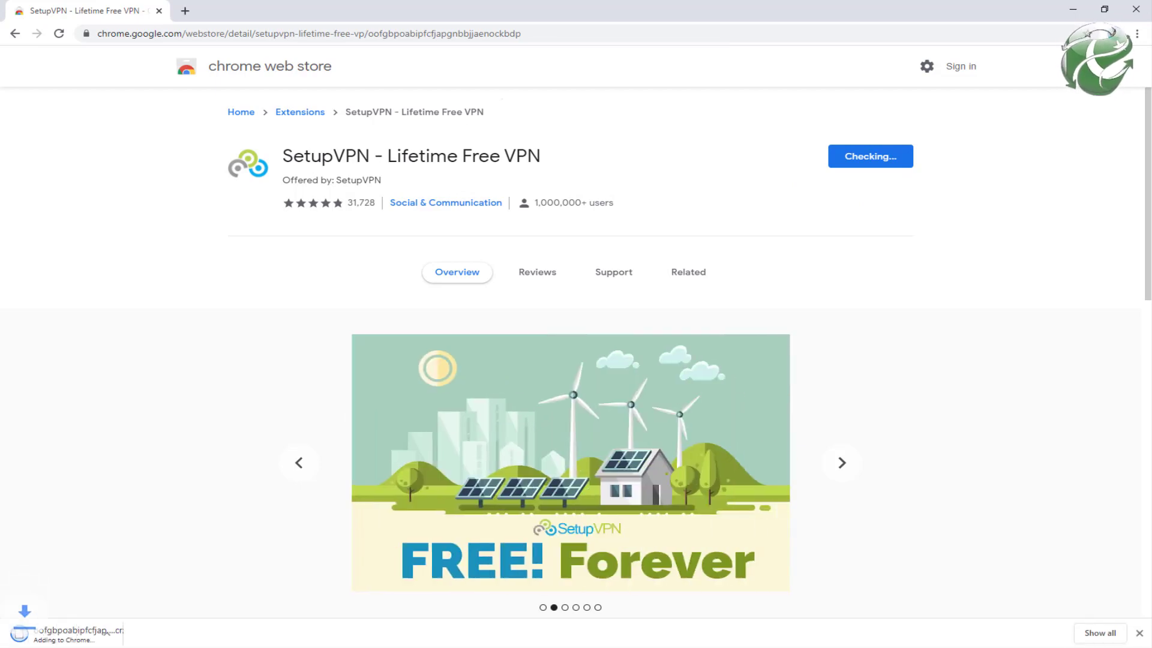
{"action": "left_click", "coordinate": [755, 602]}
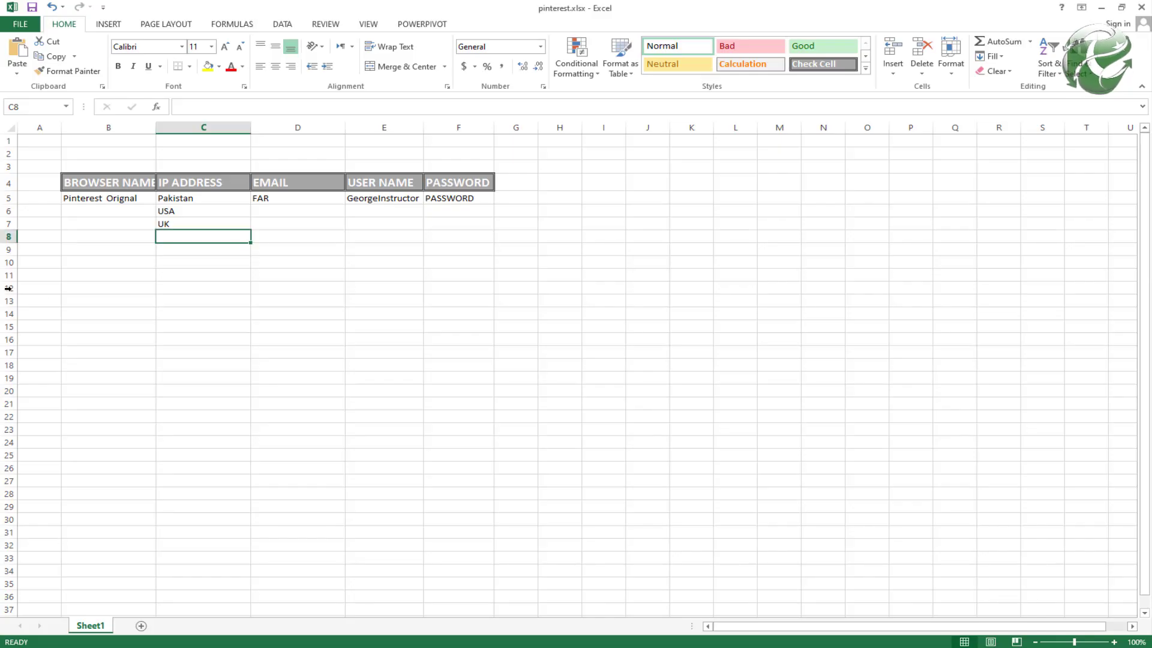
Step: Enter 'Pinterest USA' in cell B6 on the USA row, then move to EMAIL cell D6
{"action": "left_click", "coordinate": [100, 210]}
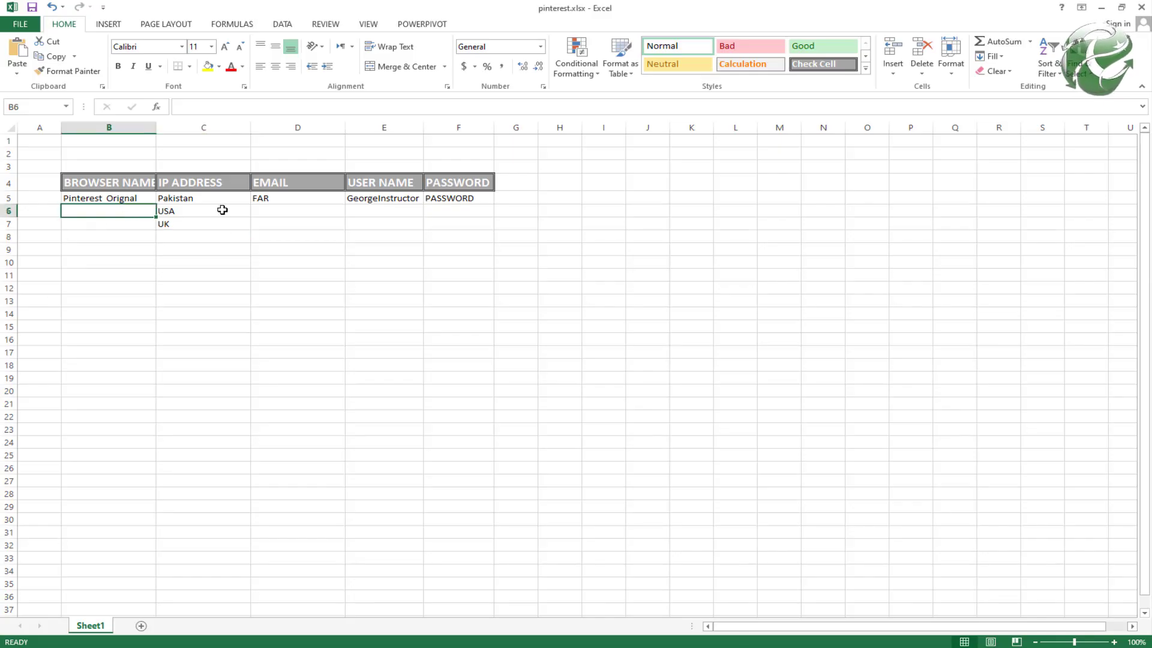
{"action": "type", "text": "Pinteerst"}
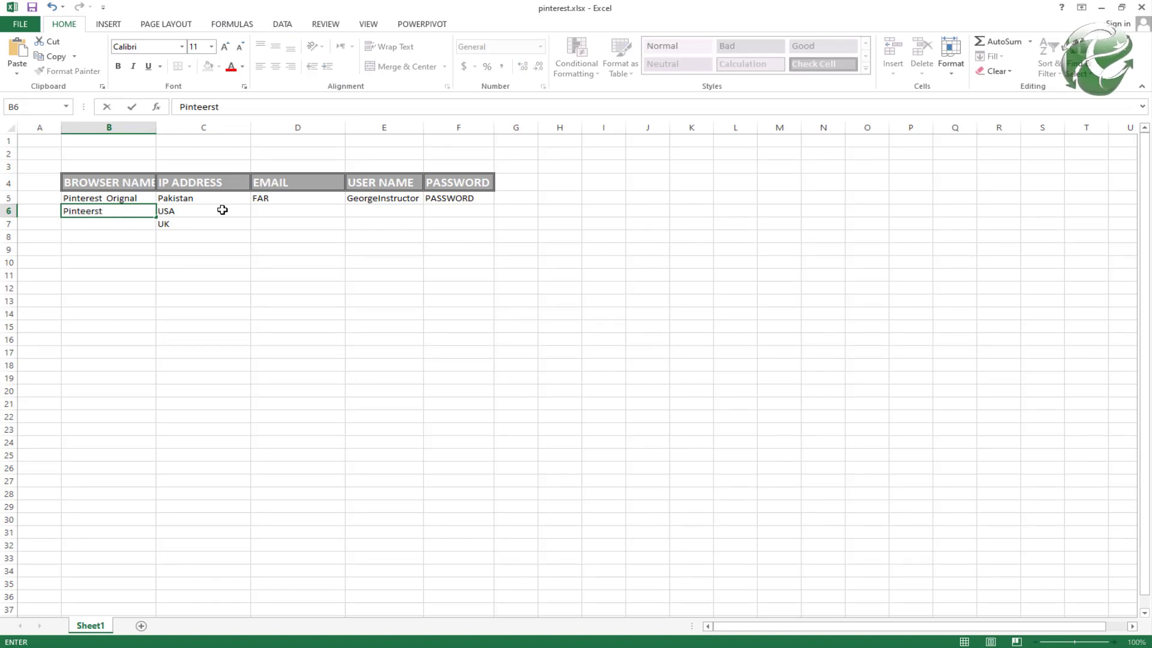
{"action": "type", "text": "rest"}
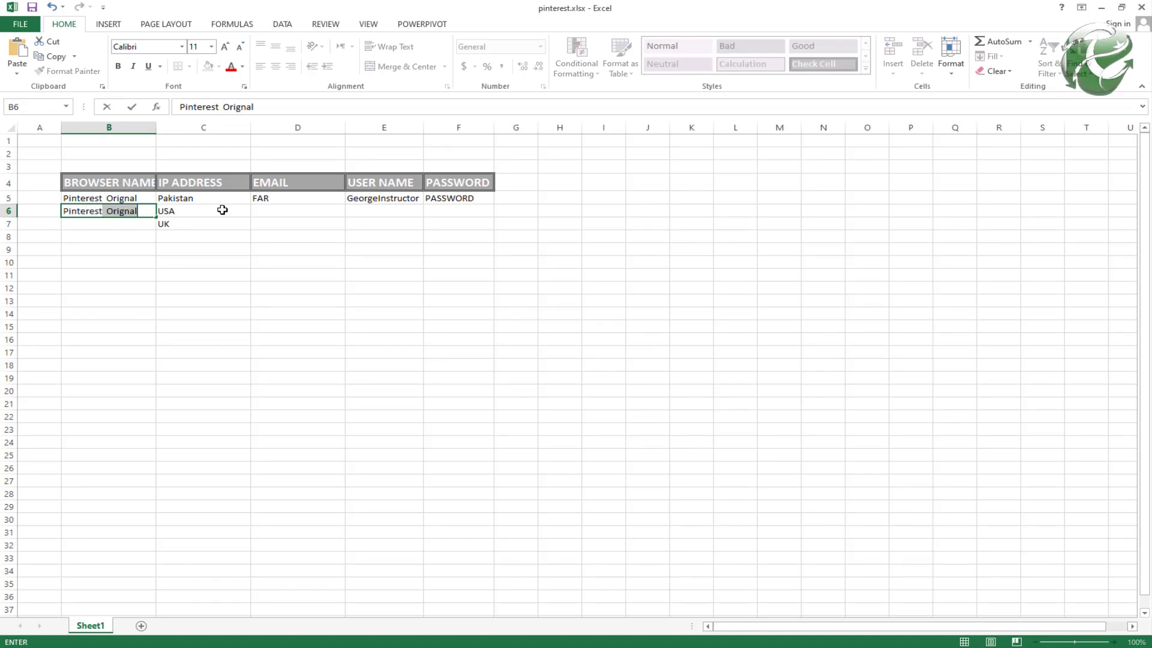
{"action": "type", "text": " USA"}
{"action": "key", "text": "Return"}
{"action": "left_click", "coordinate": [222, 209]}
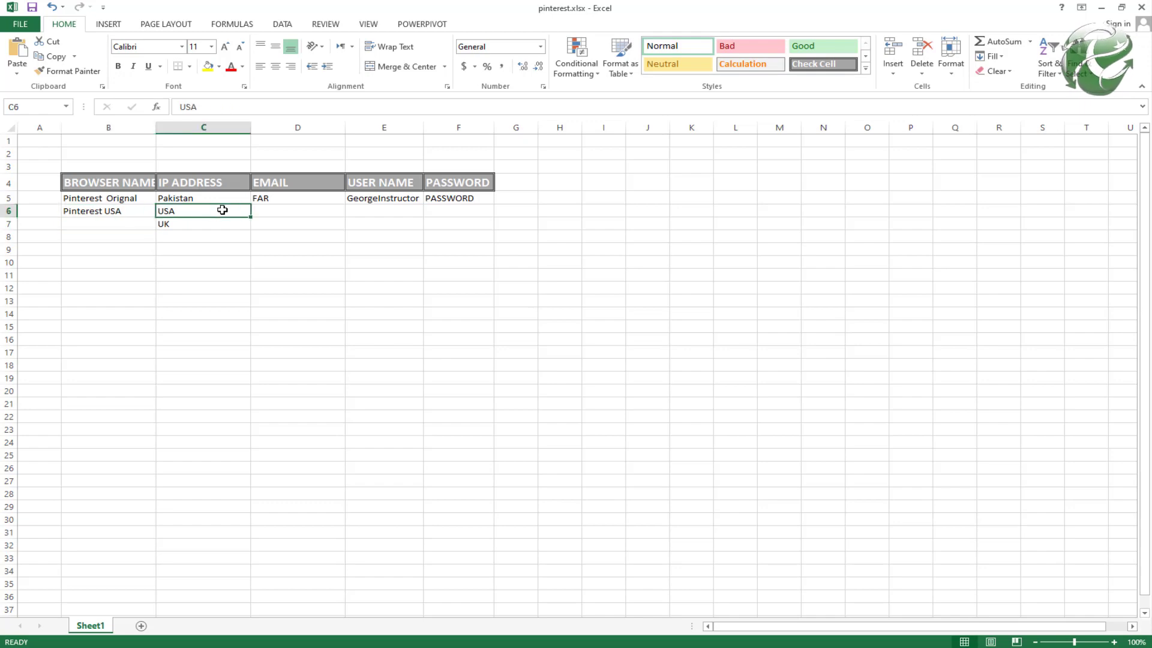
{"action": "key", "text": "Tab"}
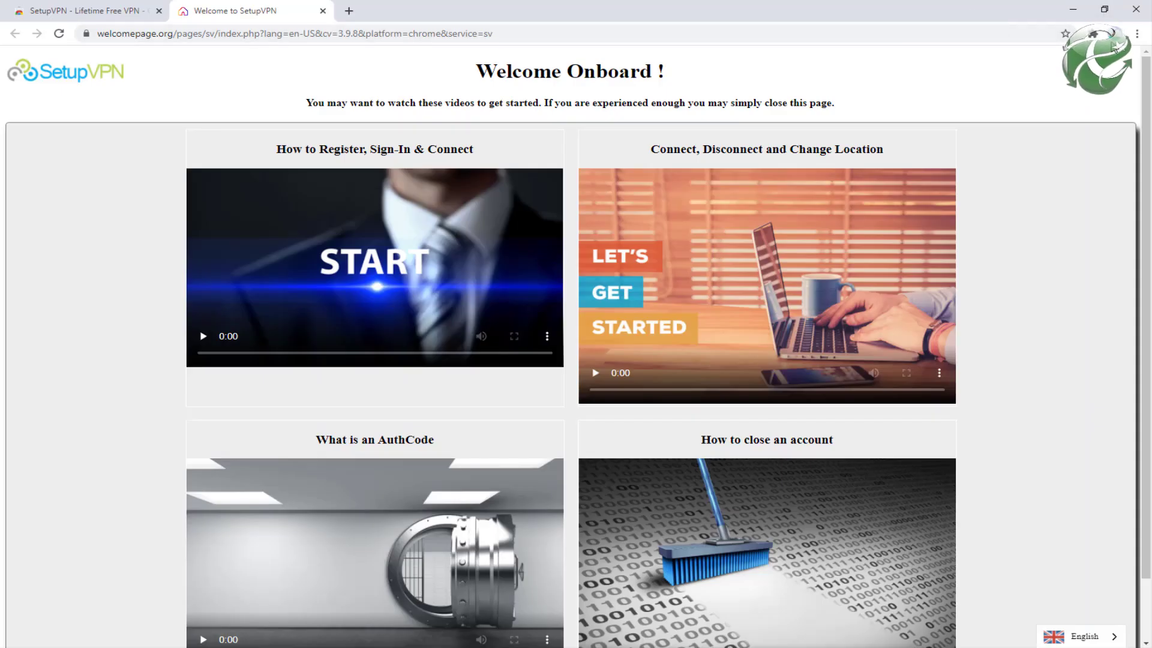
Step: Open SetupVPN in English and register a free account, accepting all three agreements
{"action": "left_click", "coordinate": [1095, 34]}
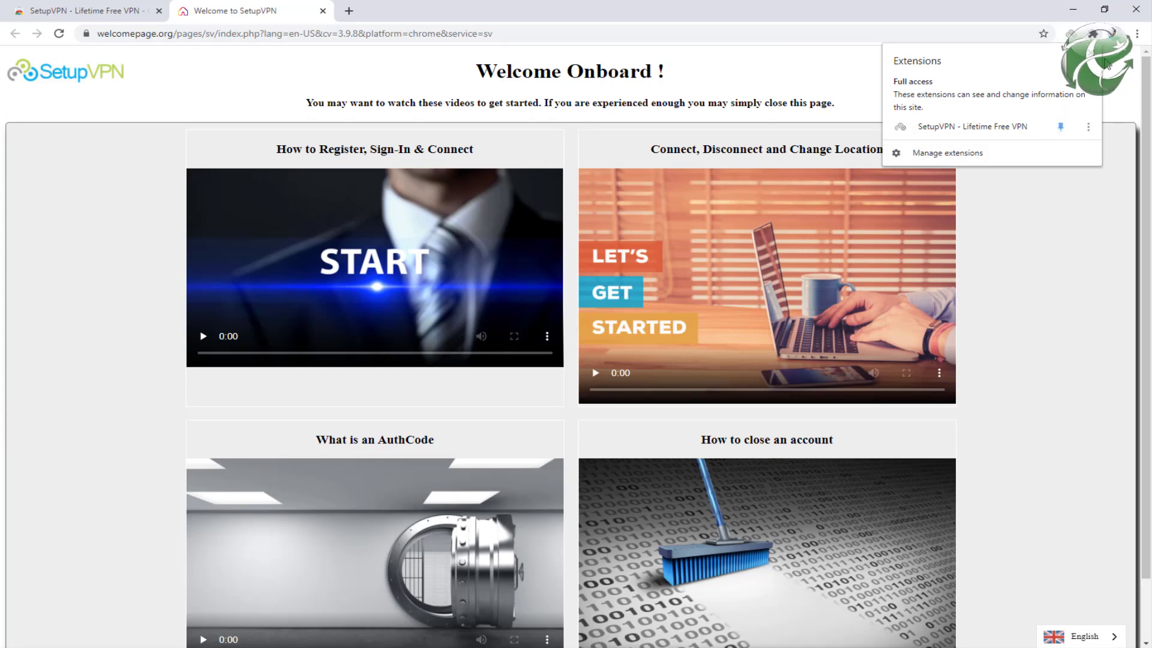
{"action": "left_click", "coordinate": [1093, 33]}
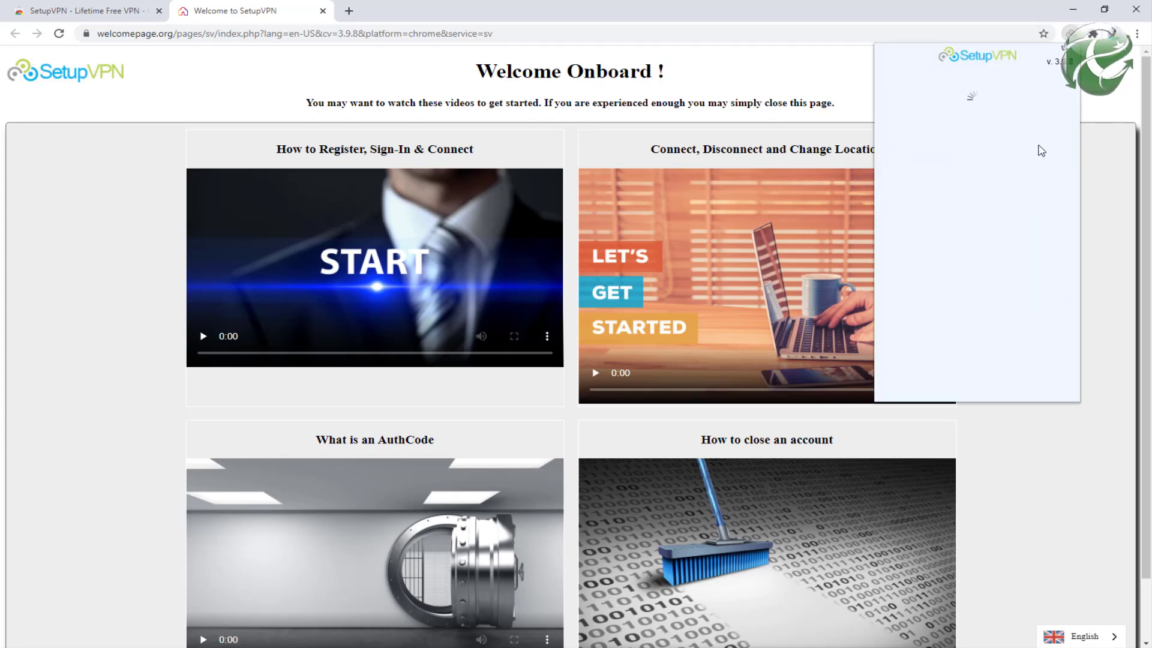
{"action": "left_click", "coordinate": [976, 96]}
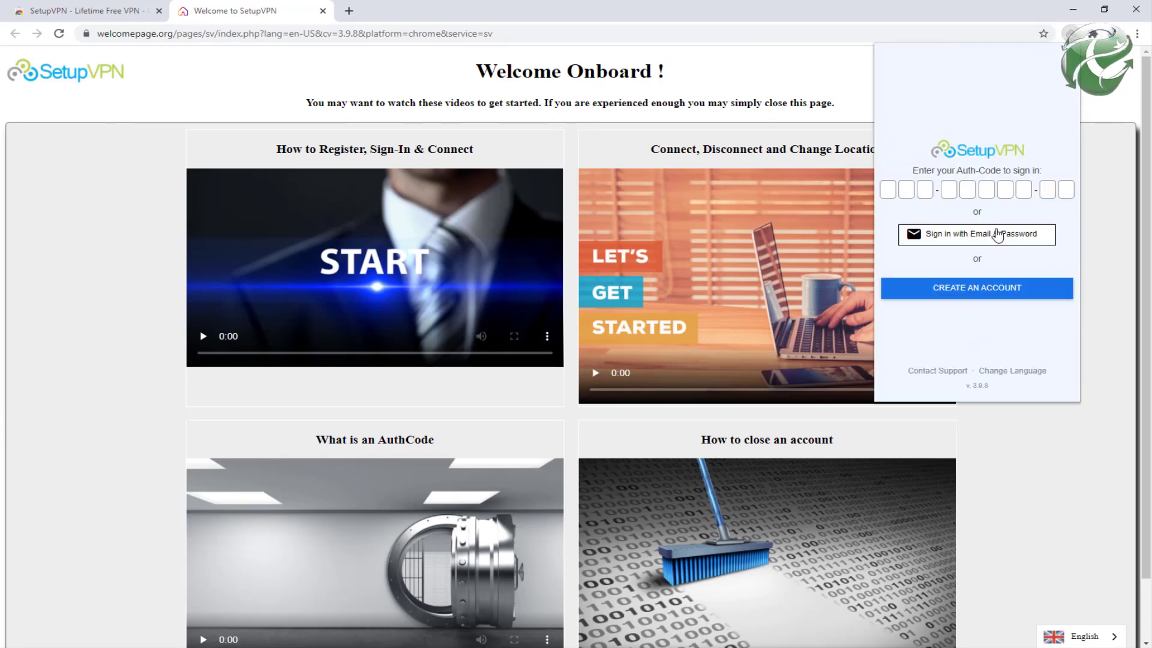
{"action": "left_click", "coordinate": [970, 293]}
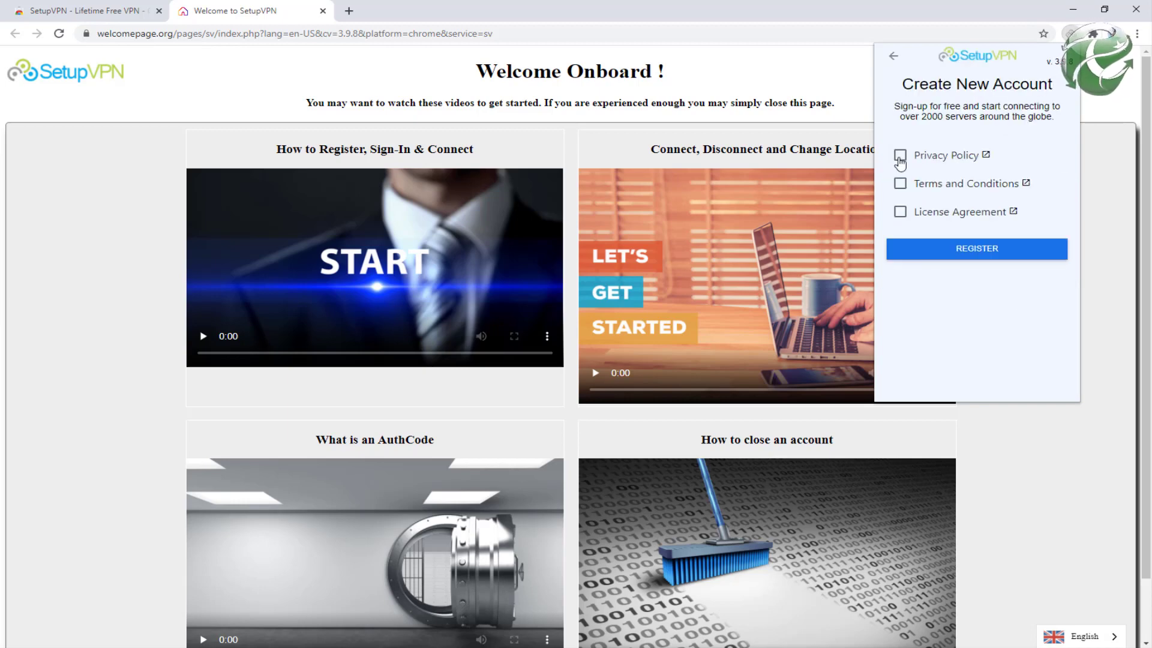
{"action": "left_click", "coordinate": [900, 157]}
{"action": "left_click", "coordinate": [900, 184]}
{"action": "left_click", "coordinate": [988, 252]}
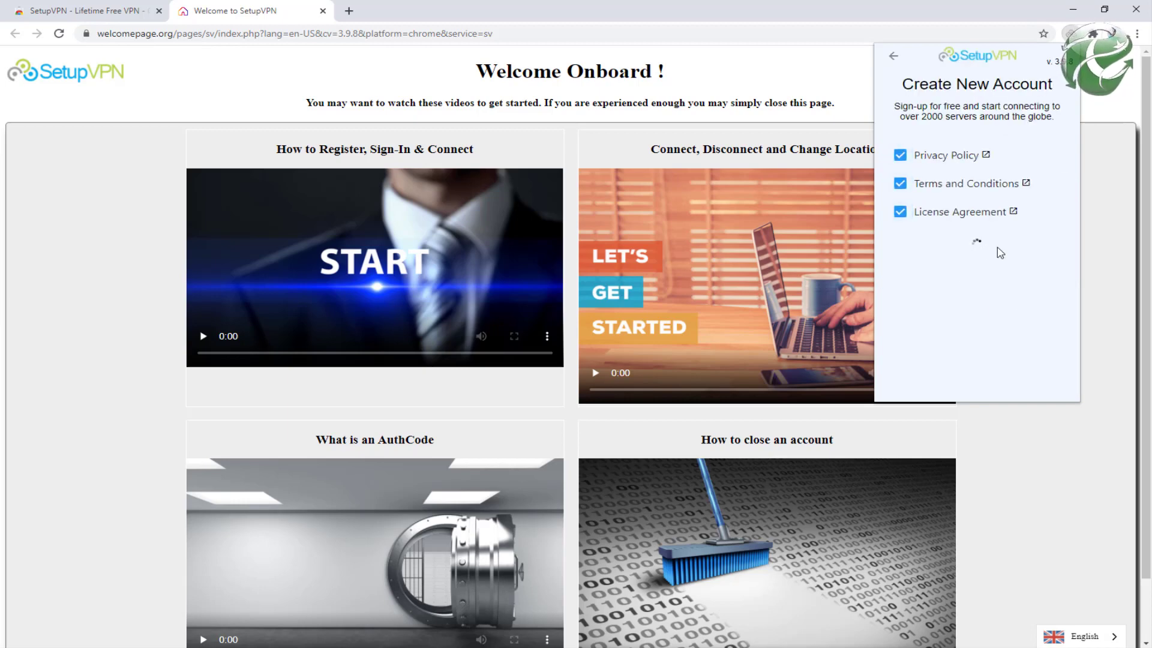
{"action": "left_click", "coordinate": [984, 174]}
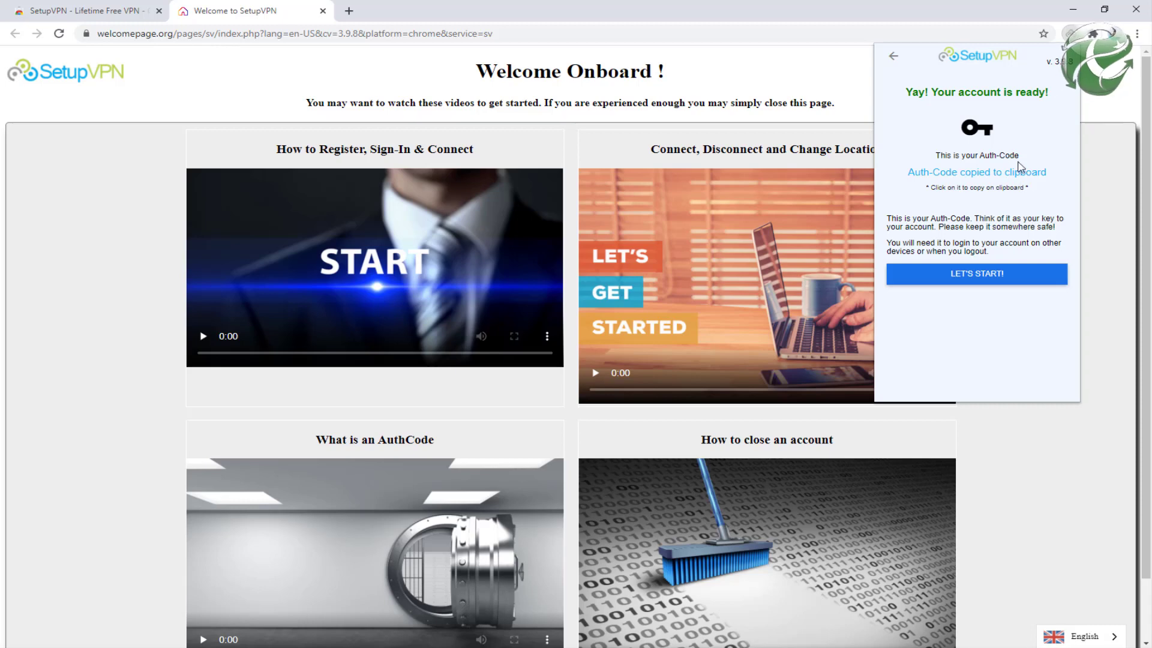
Step: Connect SetupVPN to a United States server
{"action": "left_click", "coordinate": [972, 275]}
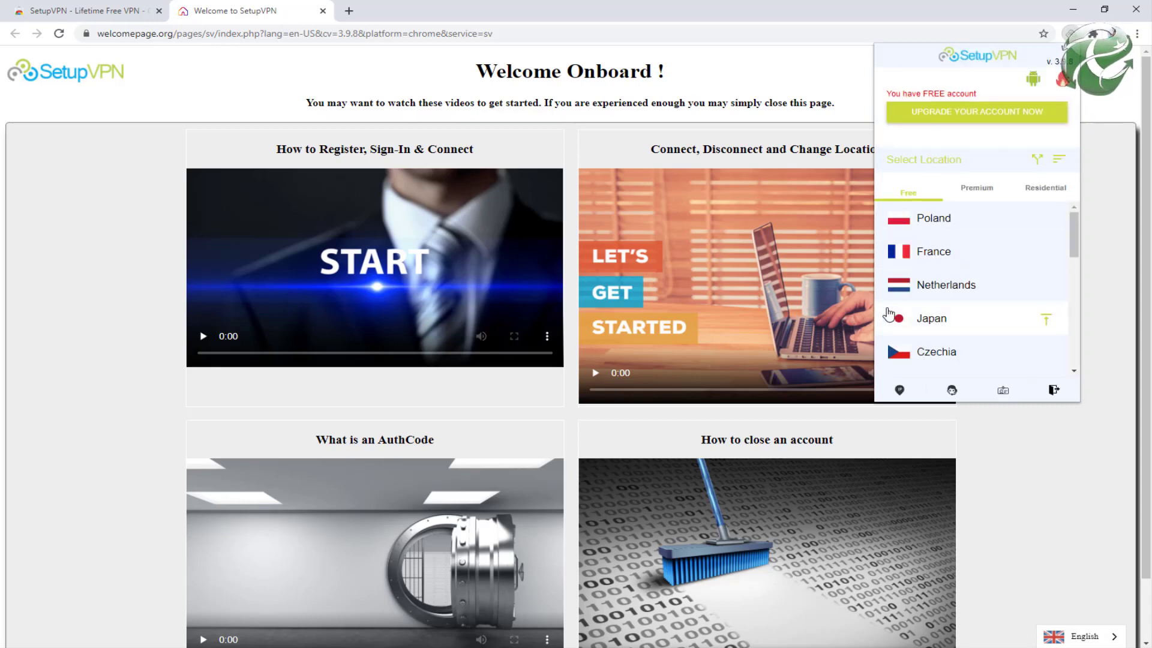
{"action": "scroll", "coordinate": [990, 288], "scroll_direction": "down", "scroll_amount": 3}
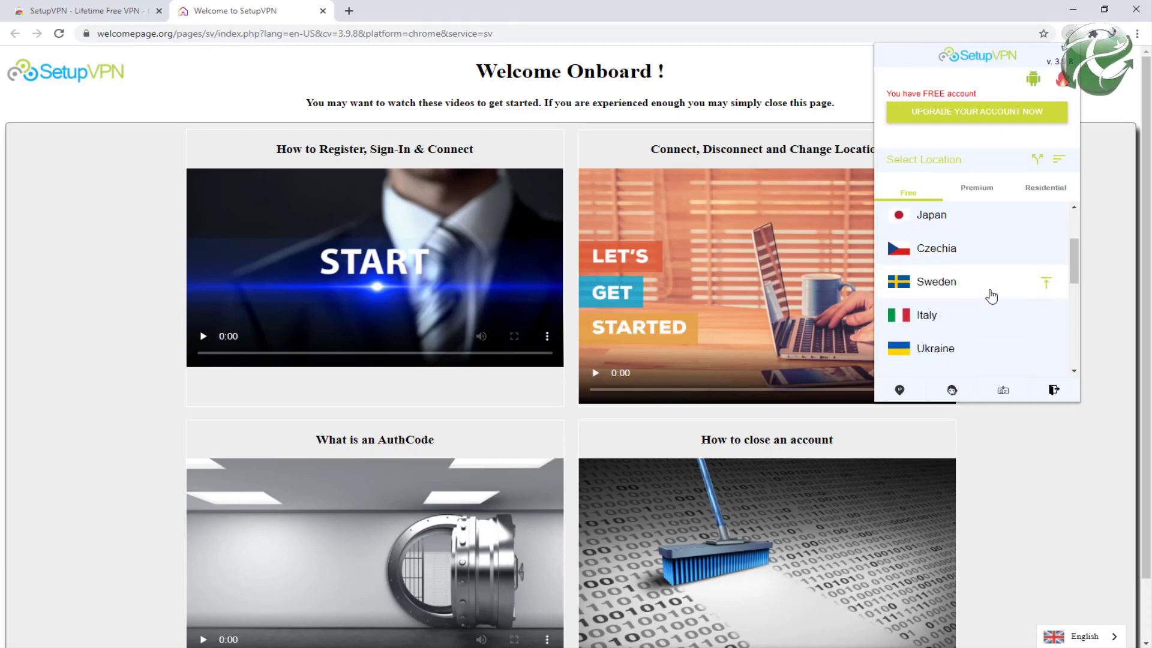
{"action": "scroll", "coordinate": [990, 297], "scroll_direction": "down", "scroll_amount": 10}
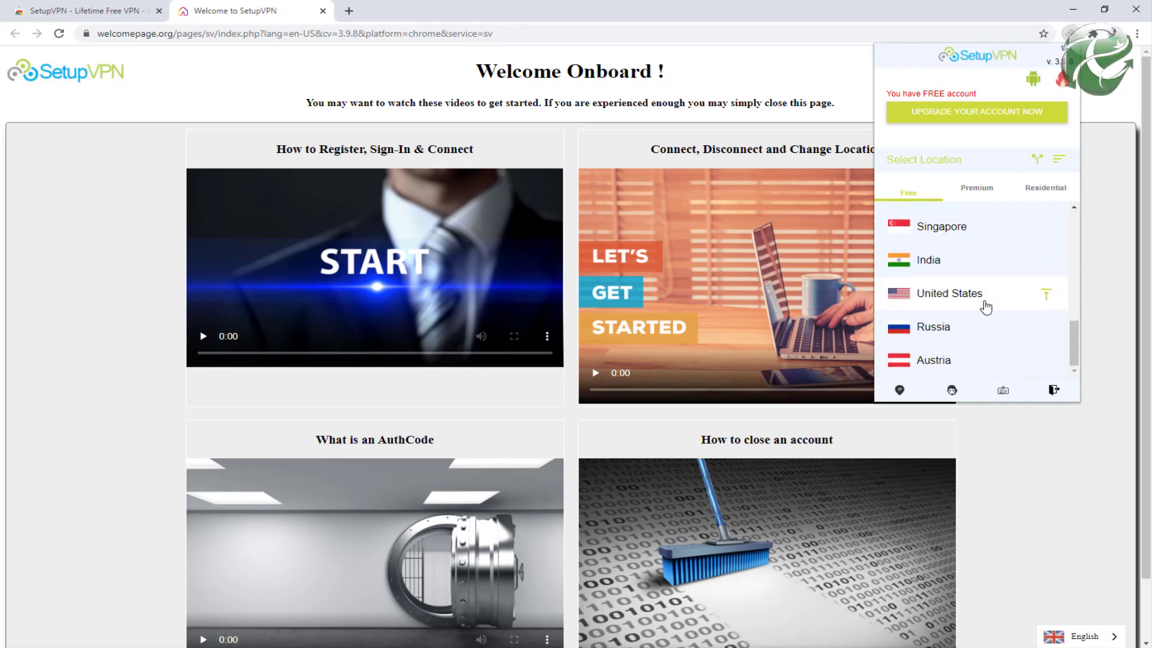
{"action": "left_click", "coordinate": [975, 297]}
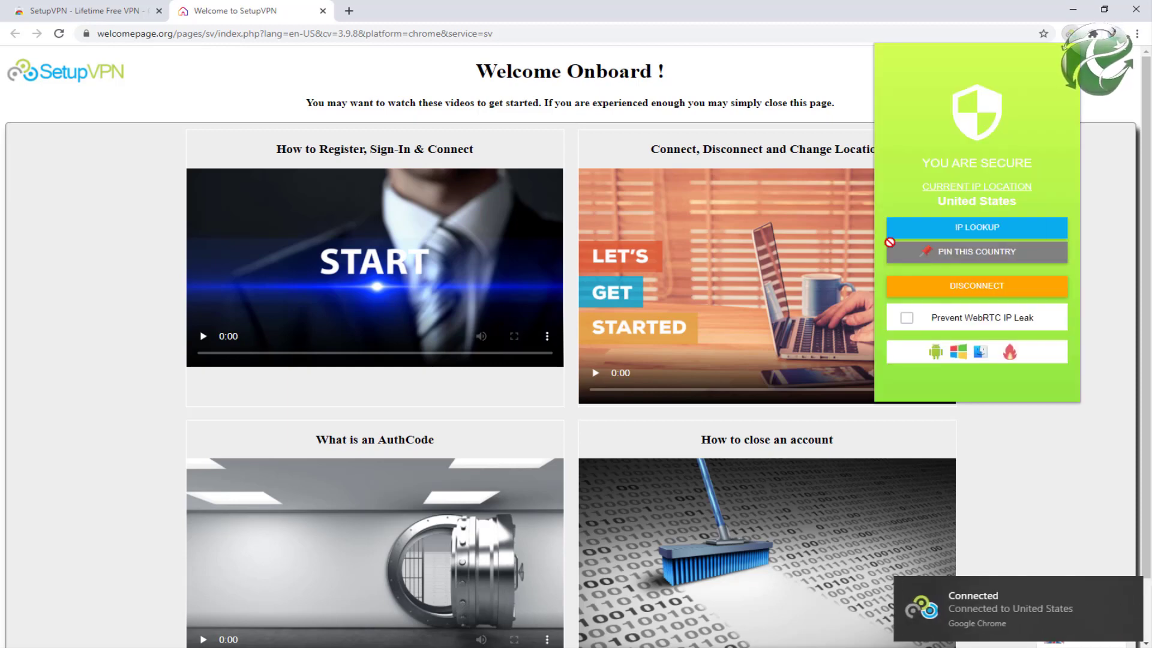
{"action": "left_click", "coordinate": [284, 31]}
Step: Go to pinterest.com, close the leftover SetupVPN tab, and start a new sign-up
{"action": "type", "text": "pinterest"}
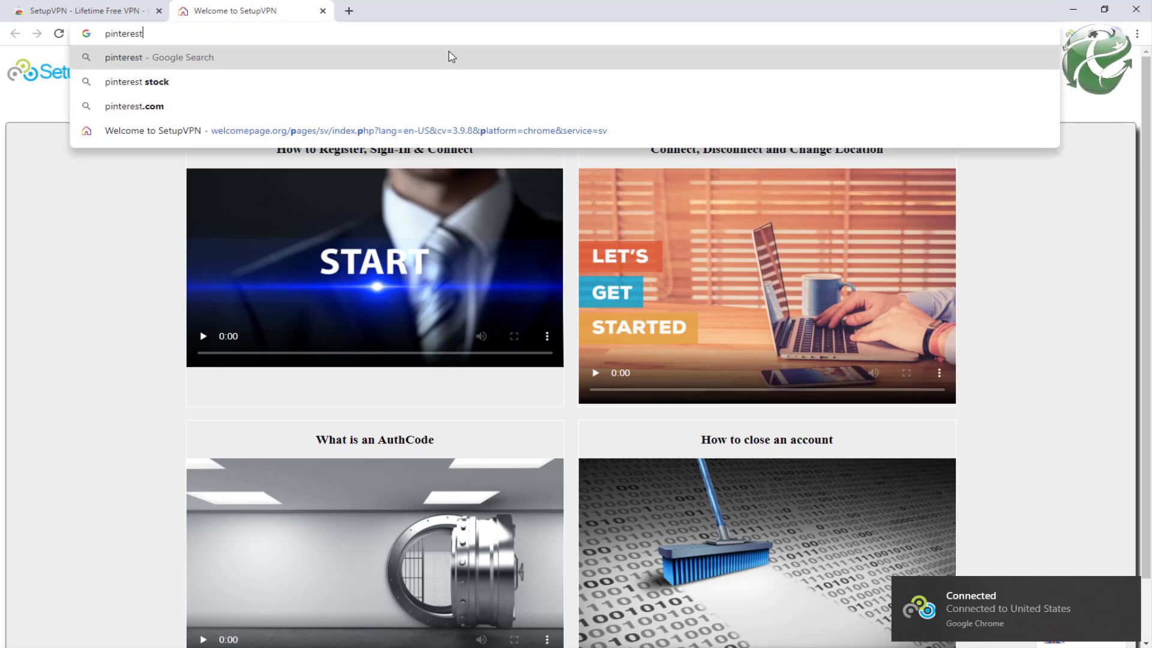
{"action": "key", "text": "ctrl+Return"}
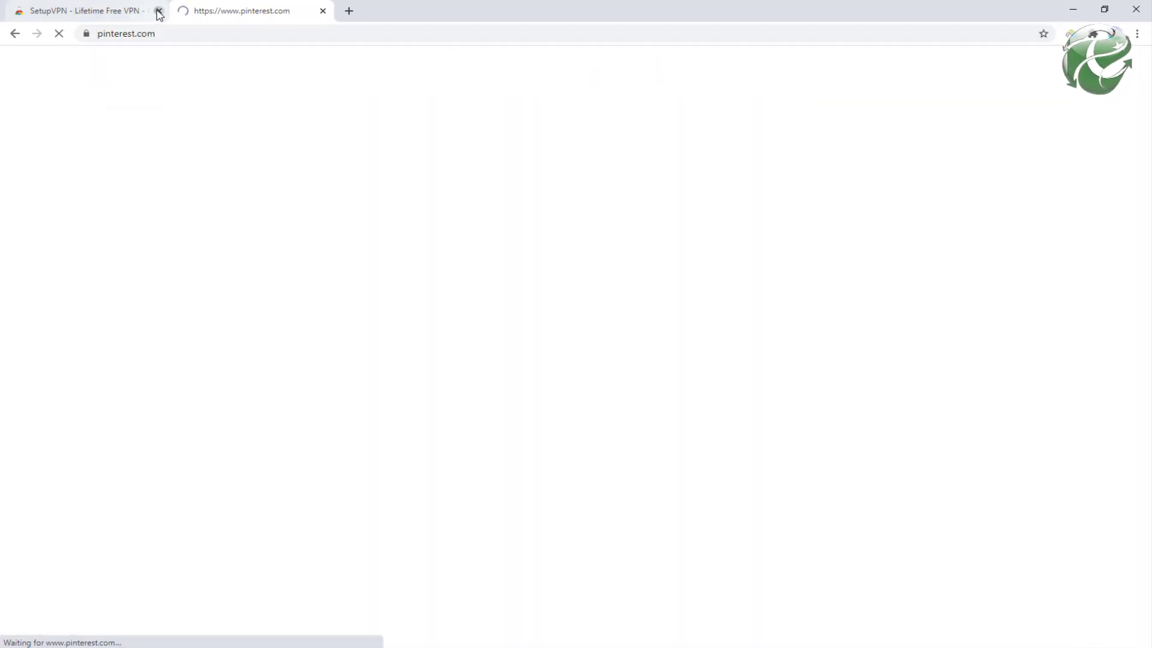
{"action": "left_click", "coordinate": [159, 11]}
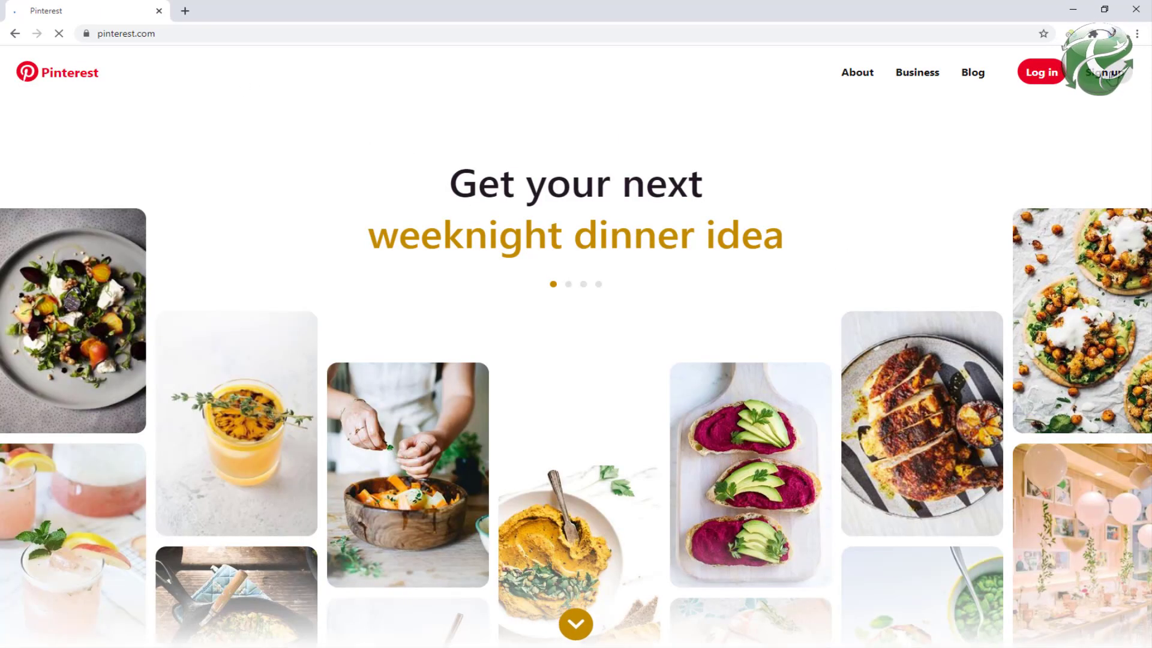
{"action": "left_click", "coordinate": [1099, 81]}
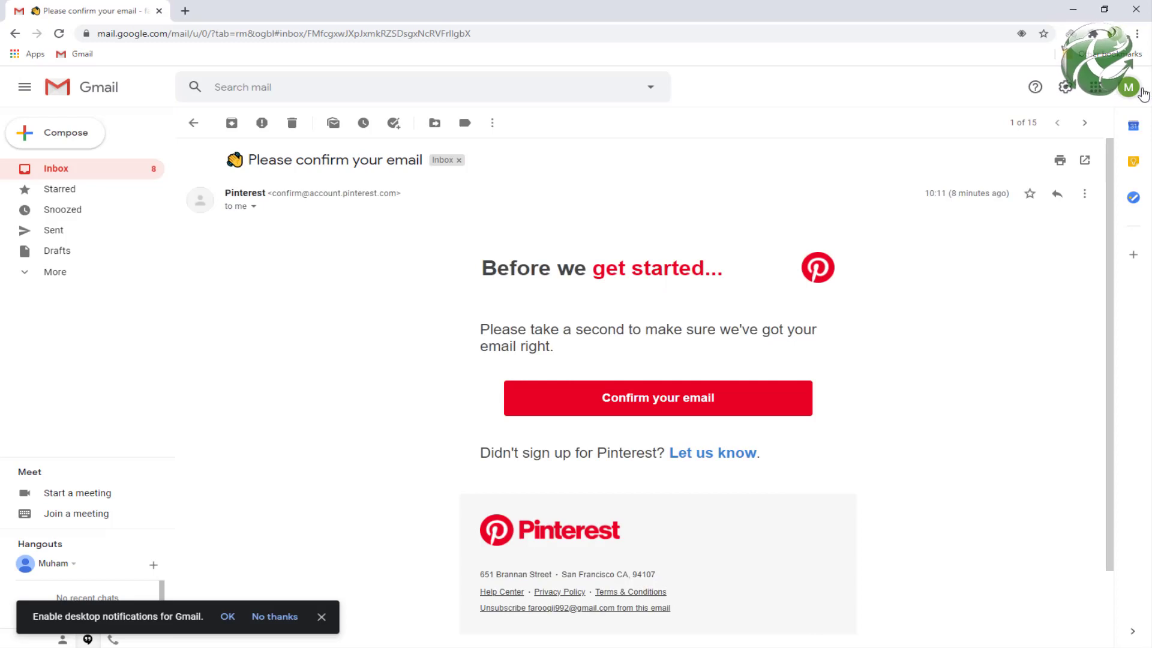
Step: Copy the signed-in Google account's email address from Gmail
{"action": "left_click", "coordinate": [1138, 89]}
{"action": "left_click", "coordinate": [79, 171]}
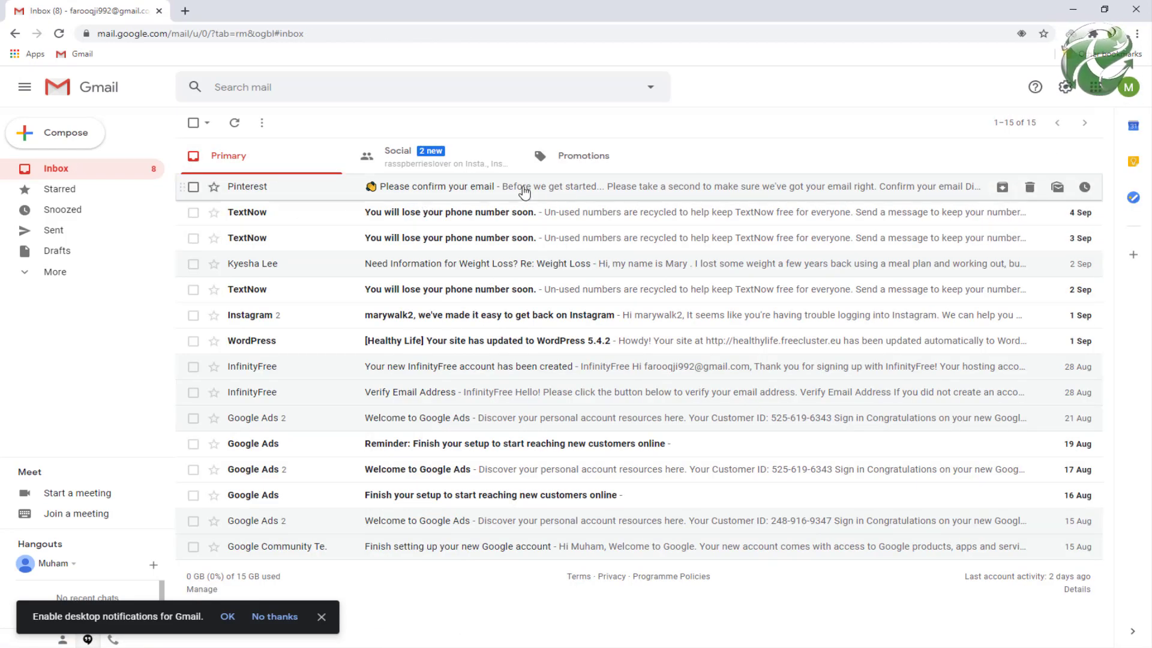
{"action": "left_click", "coordinate": [1128, 88]}
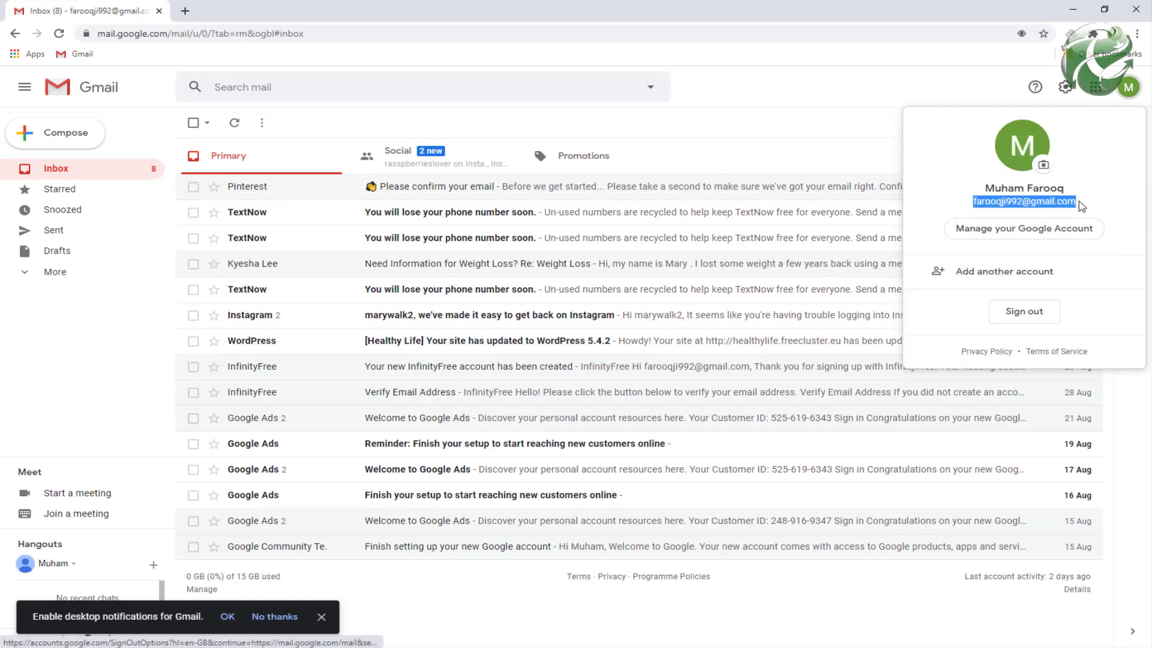
{"action": "left_click_drag", "start_coordinate": [1082, 207], "coordinate": [984, 202]}
{"action": "right_click", "coordinate": [987, 203]}
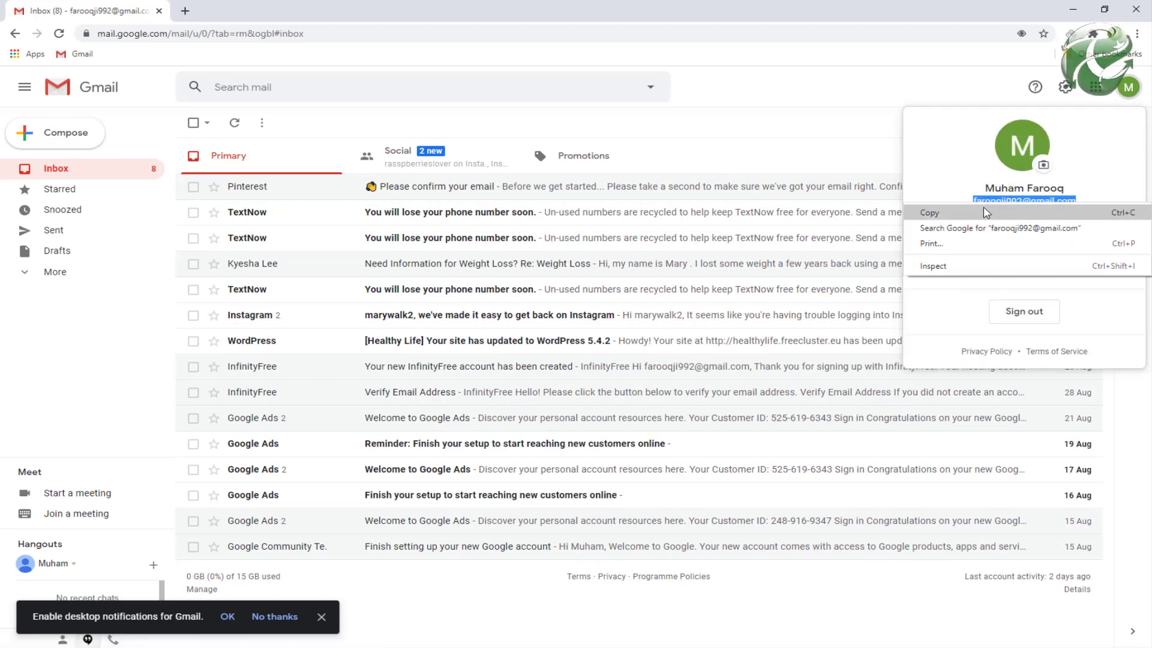
{"action": "left_click", "coordinate": [990, 214]}
{"action": "key", "text": "Escape"}
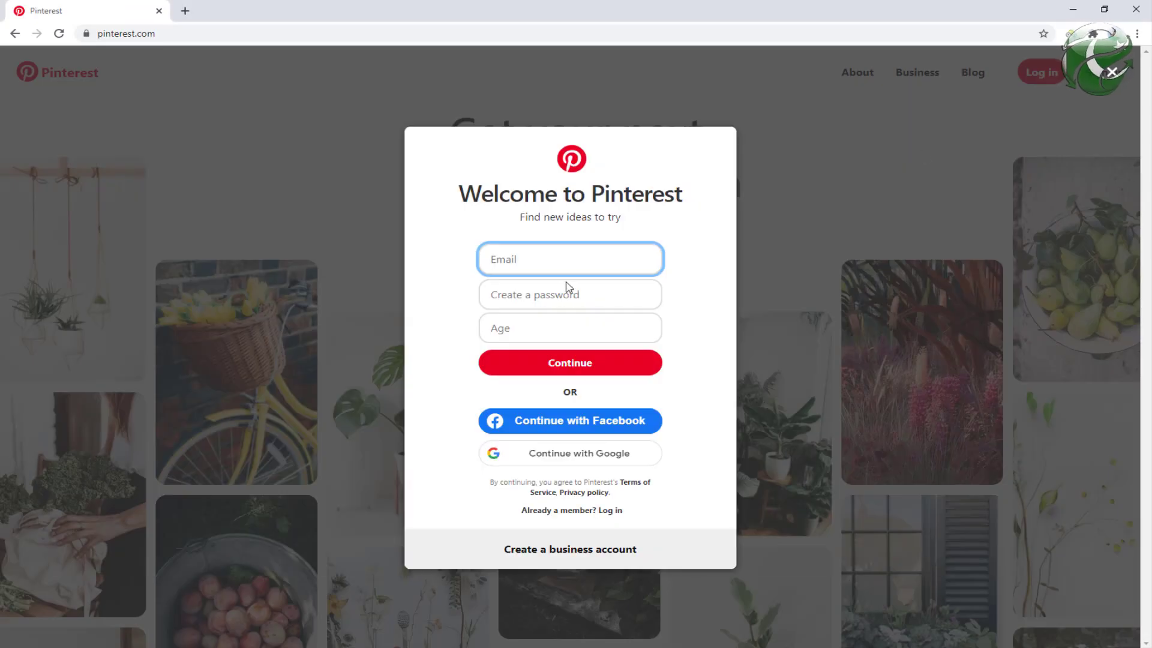
Step: Sign up with the copied address plus '+1', a password and age 25, saving the password in Chrome
{"action": "key", "text": "ctrl+v"}
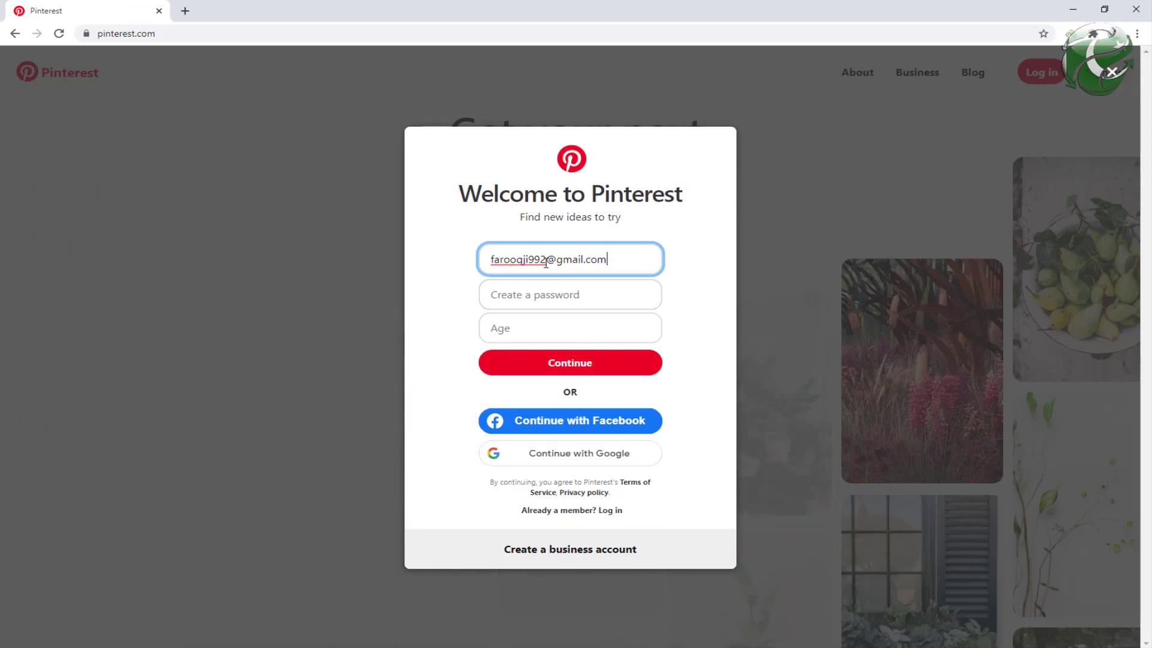
{"action": "type", "text": "+"}
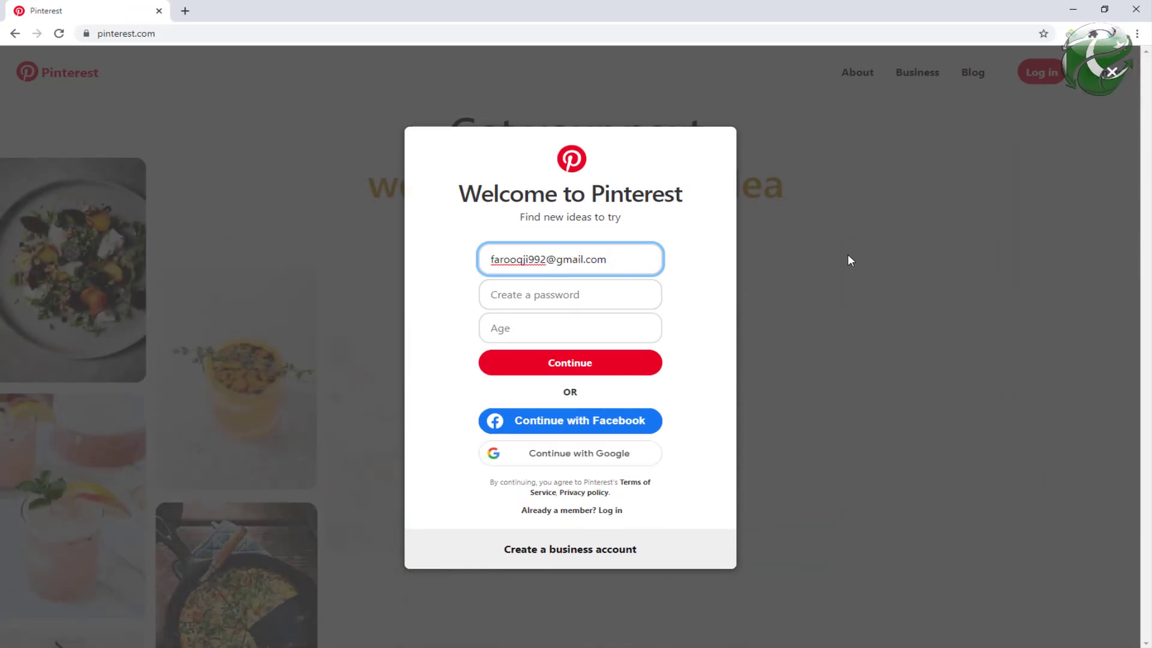
{"action": "type", "text": "1"}
{"action": "left_click", "coordinate": [532, 300]}
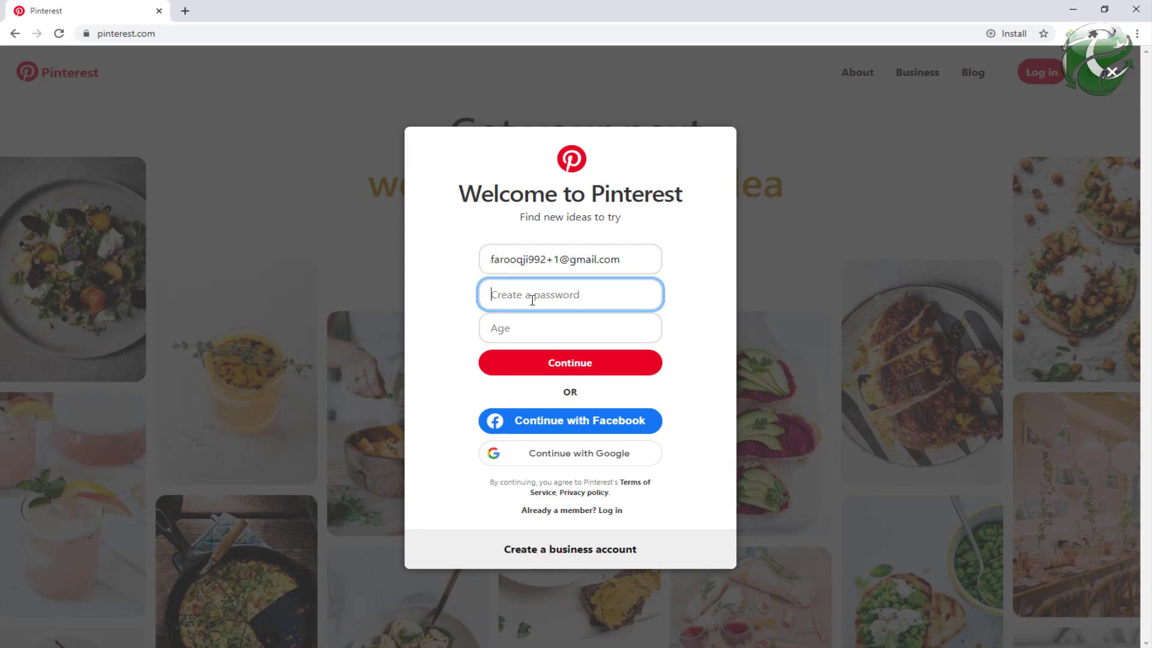
{"action": "type", "text": "•••••••••"}
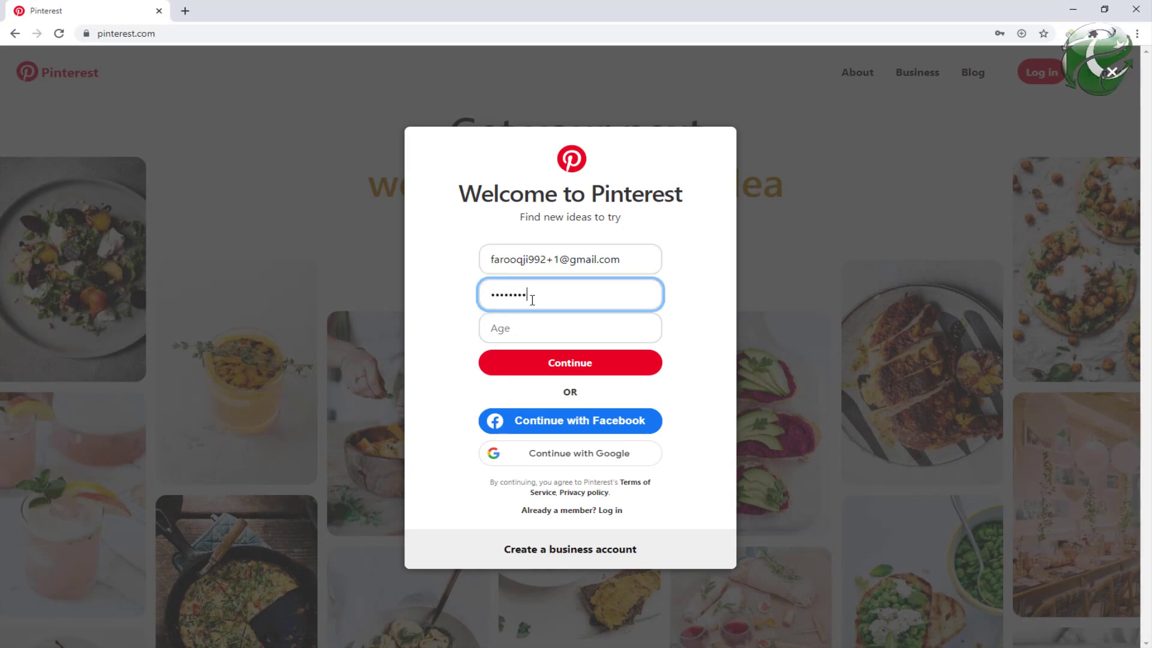
{"action": "type", "text": "•••••••"}
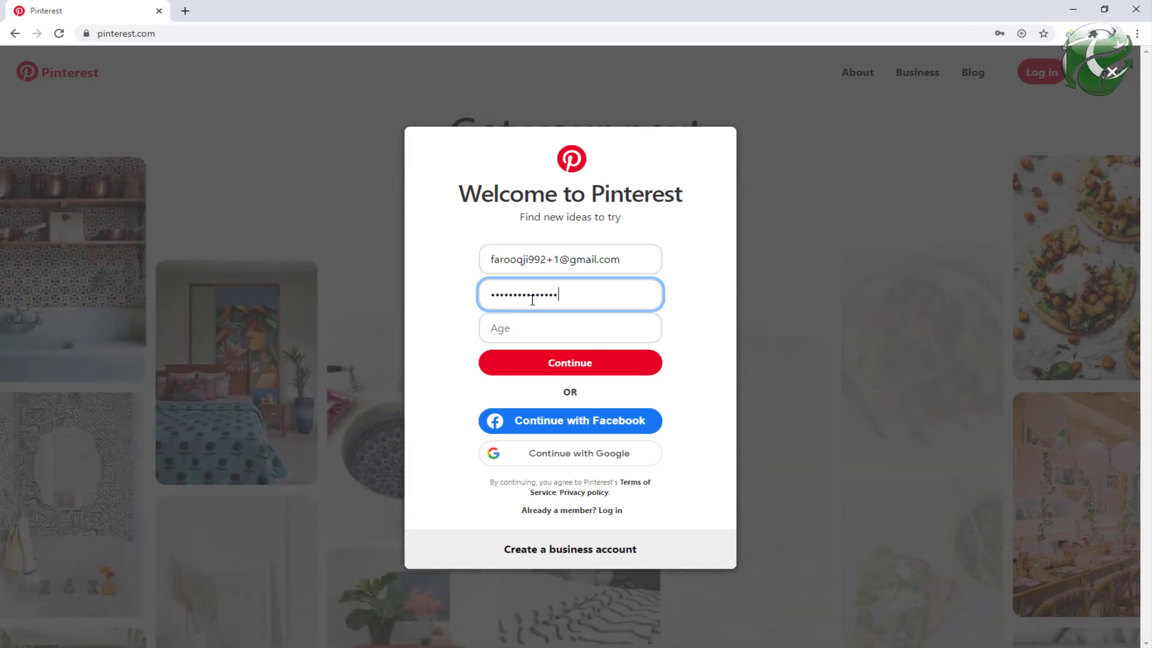
{"action": "left_click", "coordinate": [528, 324]}
{"action": "type", "text": "25"}
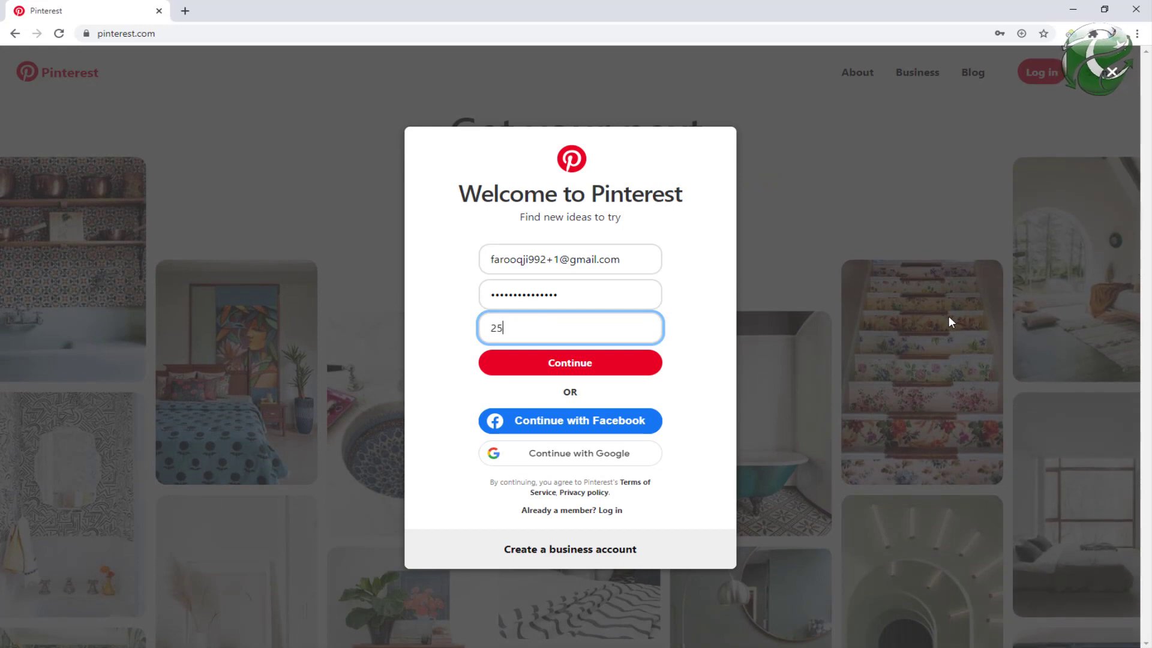
{"action": "left_click", "coordinate": [548, 371]}
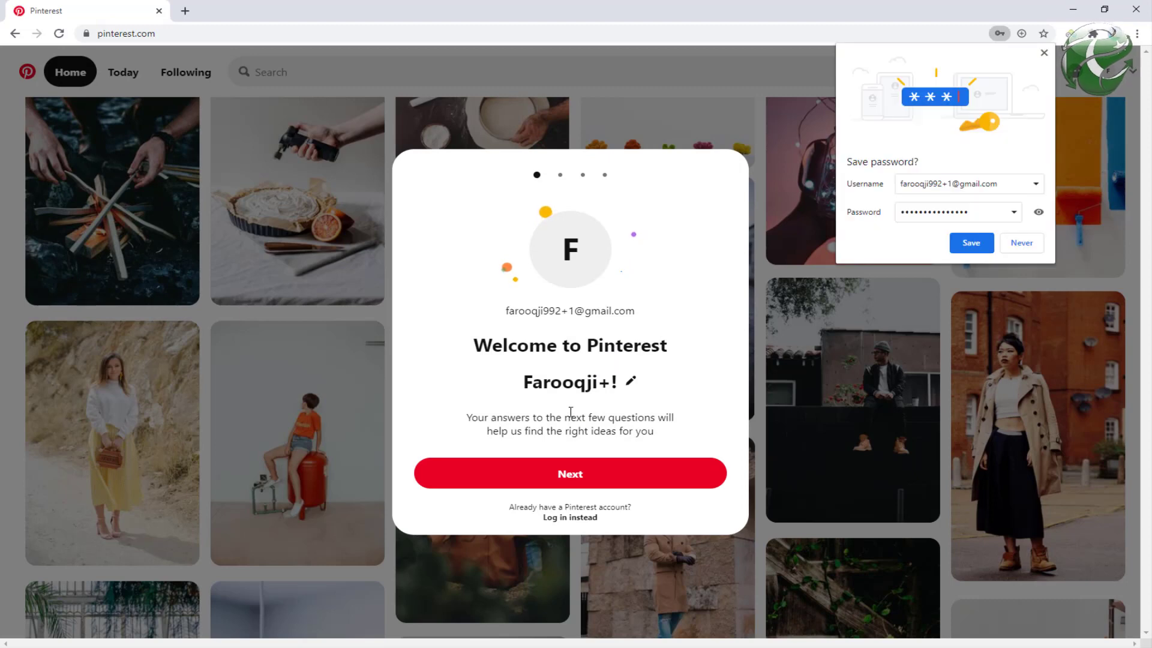
{"action": "left_click", "coordinate": [969, 241]}
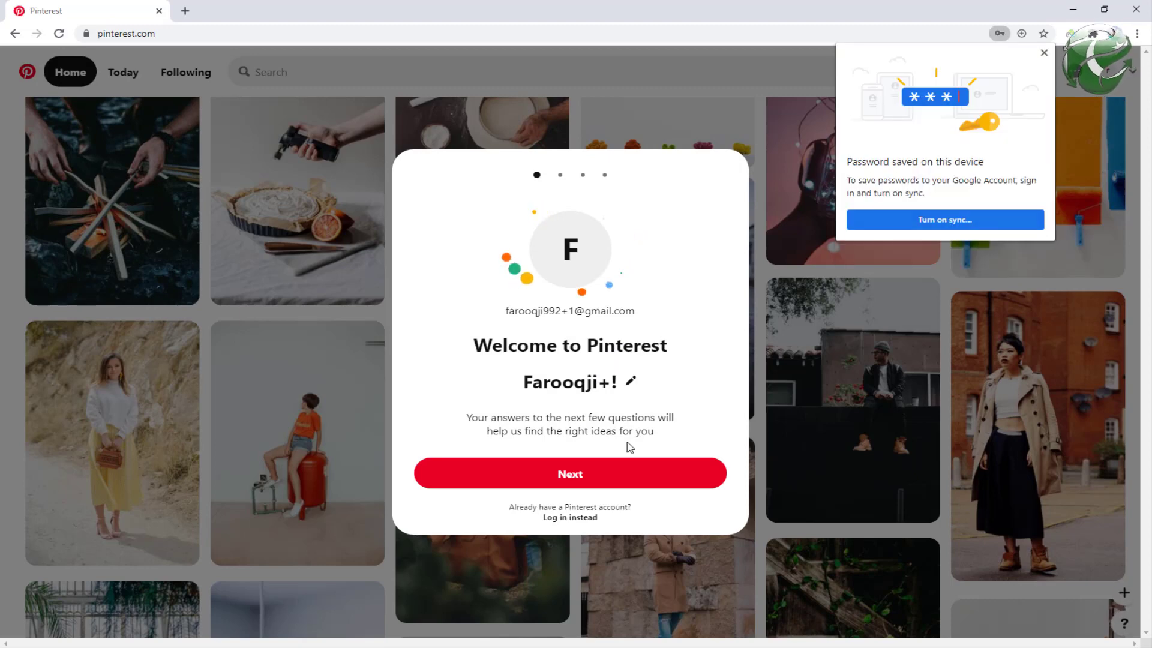
Step: Pass the welcome screen, generate a new US identity on Fake Name Generator, and return to Pinterest
{"action": "left_click", "coordinate": [581, 475]}
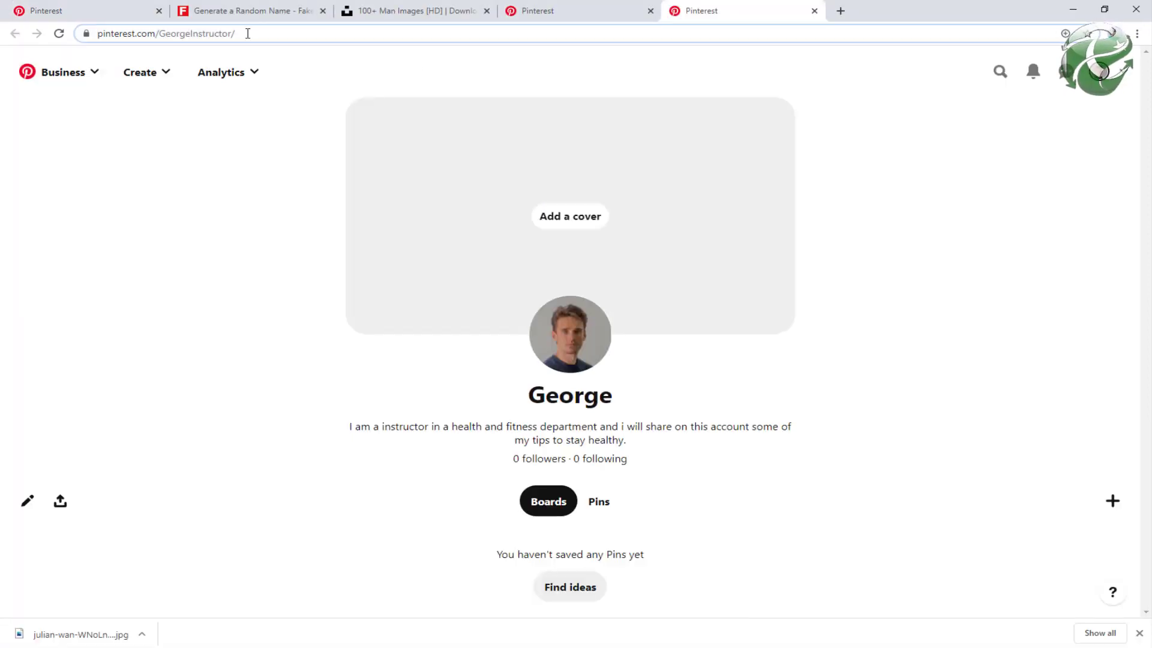
{"action": "left_click", "coordinate": [249, 15]}
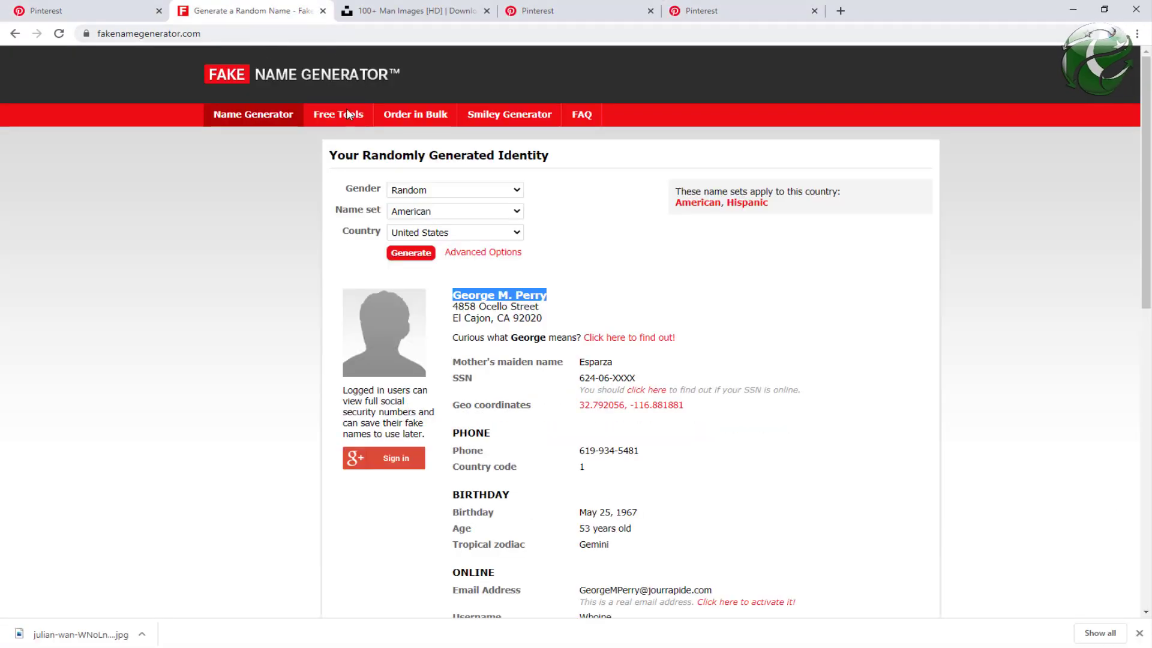
{"action": "left_click", "coordinate": [426, 255]}
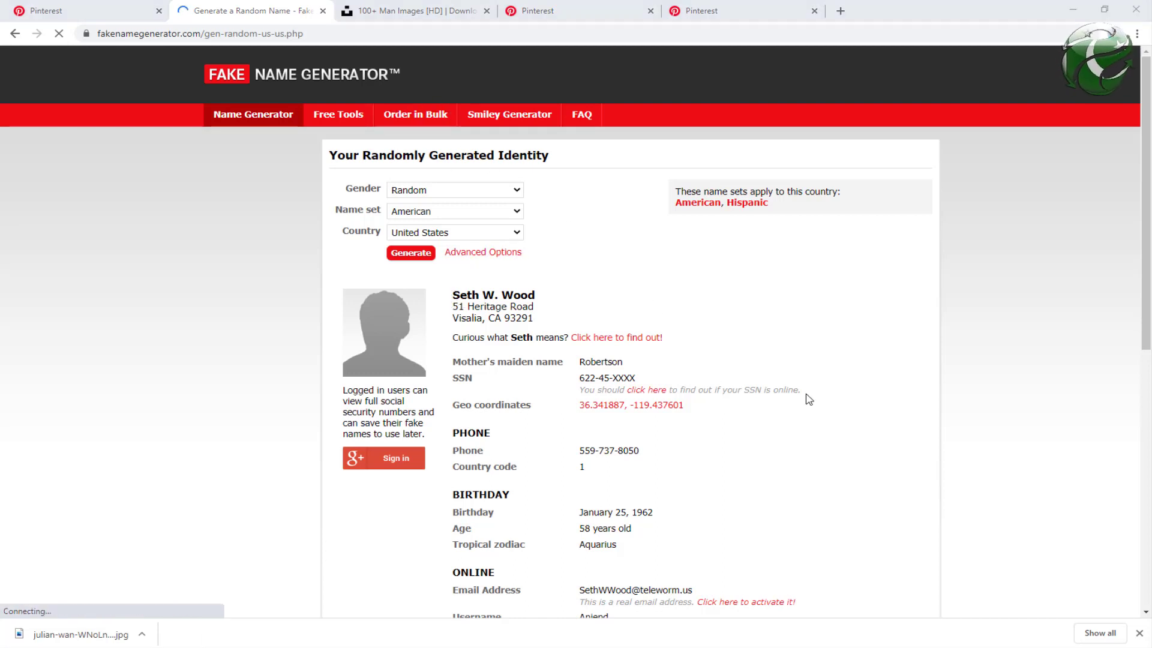
{"action": "key", "text": "alt+Tab"}
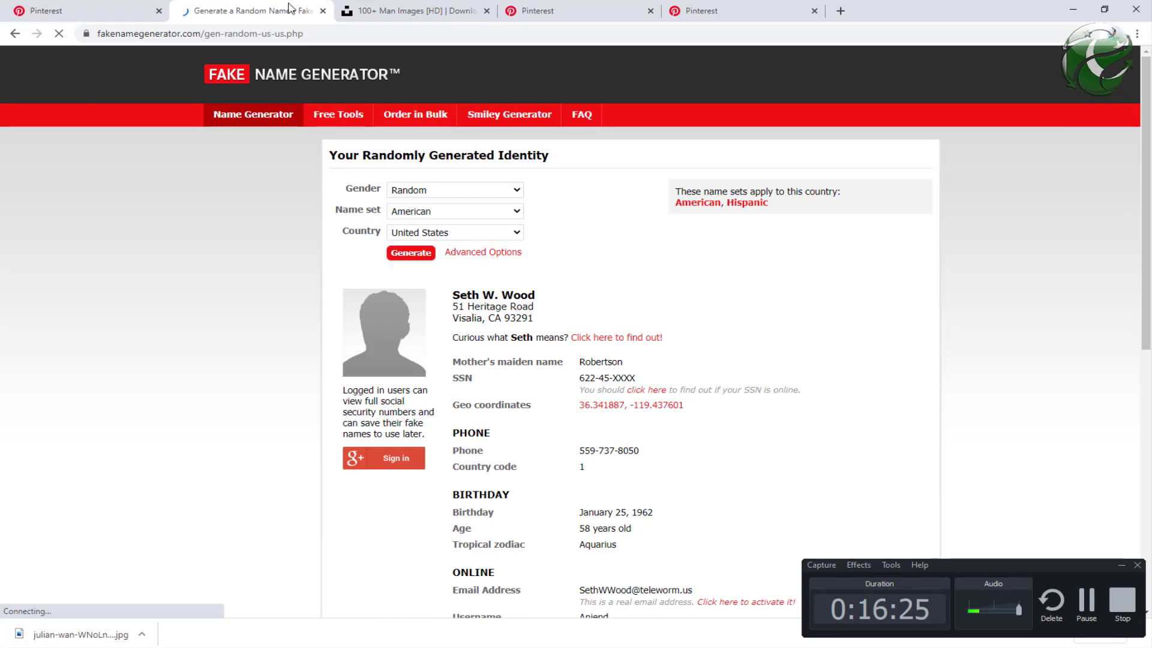
{"action": "left_click", "coordinate": [76, 9]}
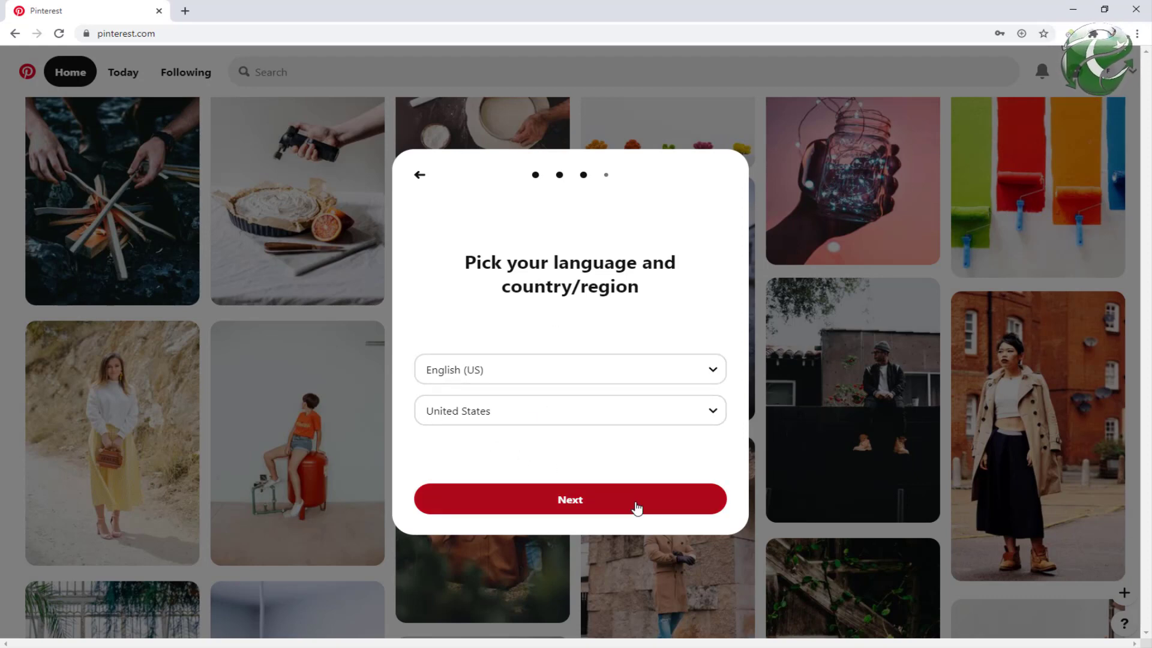
Step: Pick Men's health fitness, Tattoos and Body Art, Home Decor, Funny photos, Woodworking and Men's hairstyle
{"action": "left_click", "coordinate": [593, 511]}
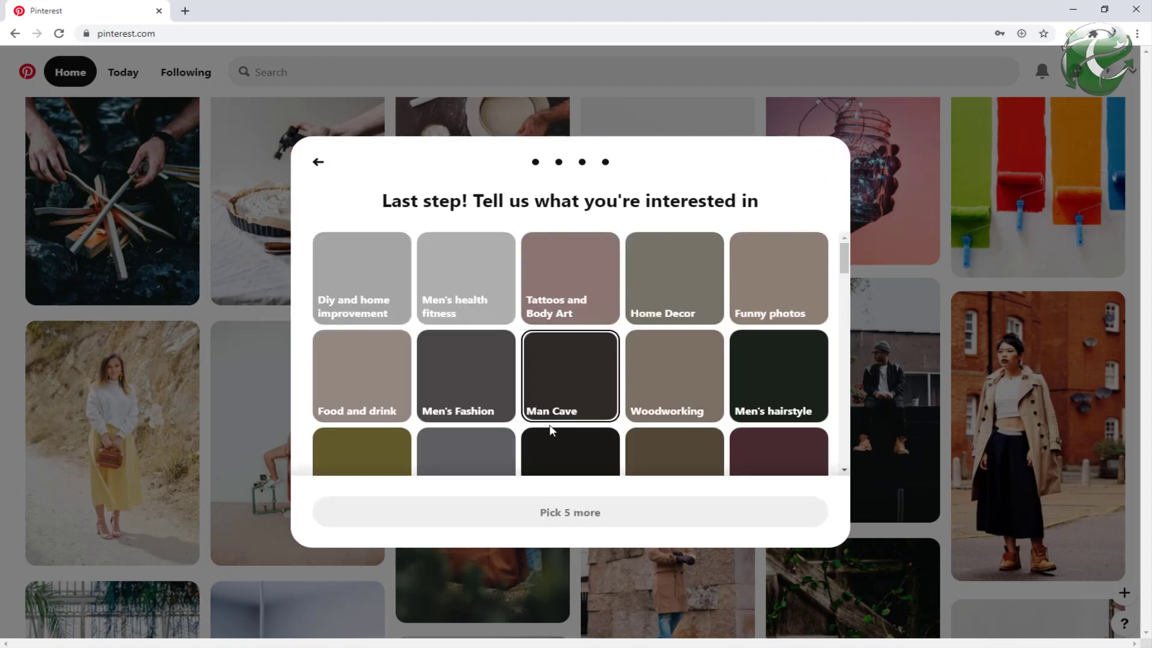
{"action": "left_click", "coordinate": [459, 284]}
{"action": "left_click", "coordinate": [572, 294]}
{"action": "left_click", "coordinate": [675, 282]}
{"action": "left_click", "coordinate": [778, 282]}
{"action": "left_click", "coordinate": [661, 380]}
{"action": "left_click", "coordinate": [778, 378]}
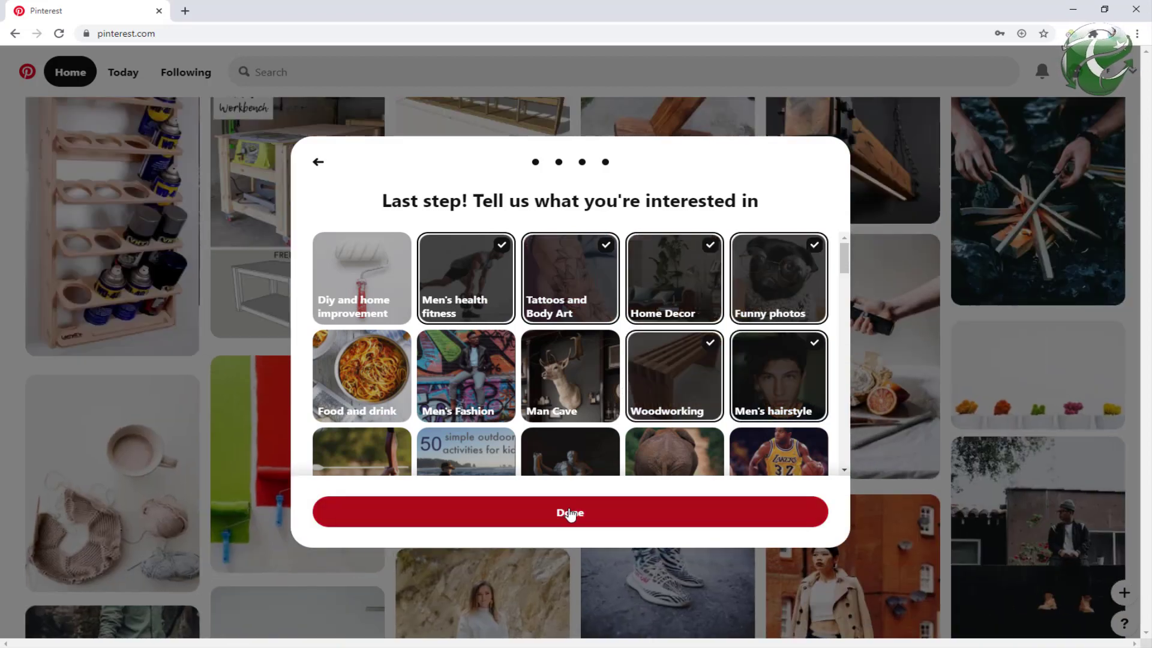
Step: Finish onboarding and block Pinterest's notification prompt
{"action": "left_click", "coordinate": [570, 514]}
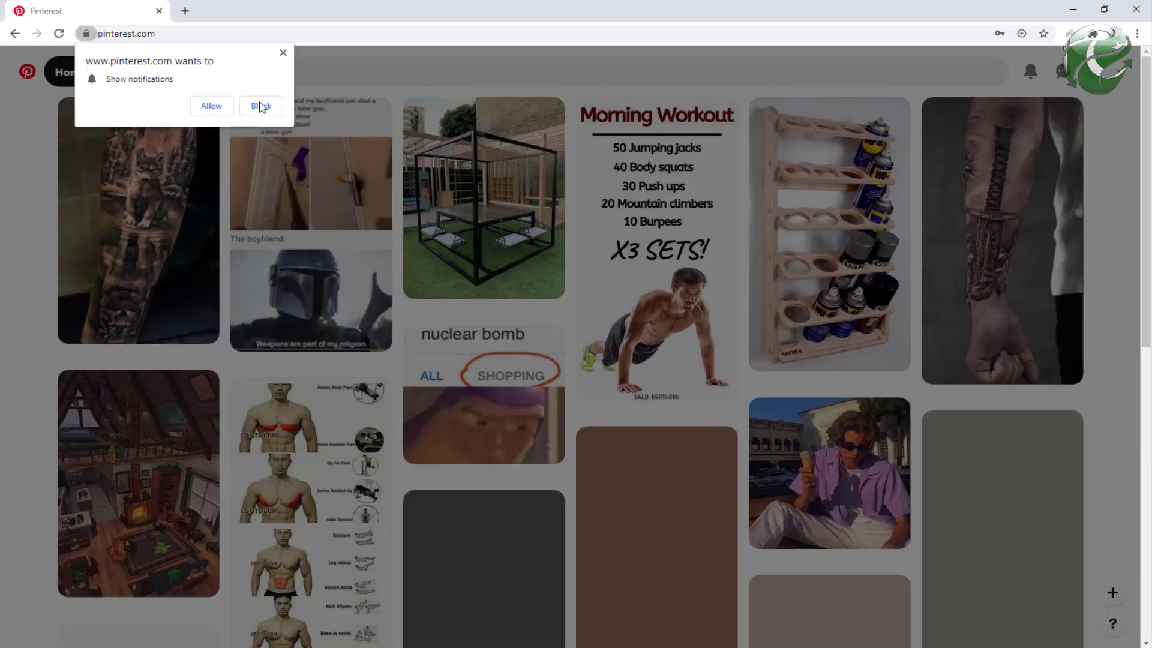
{"action": "left_click", "coordinate": [257, 106]}
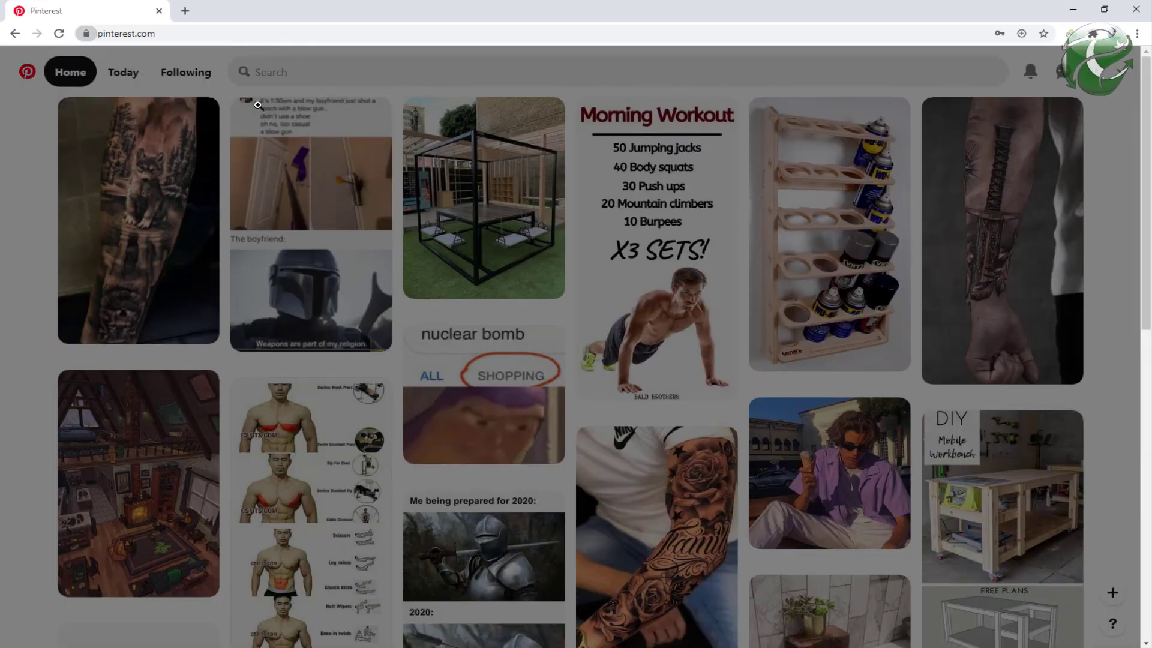
{"action": "left_click", "coordinate": [1103, 76]}
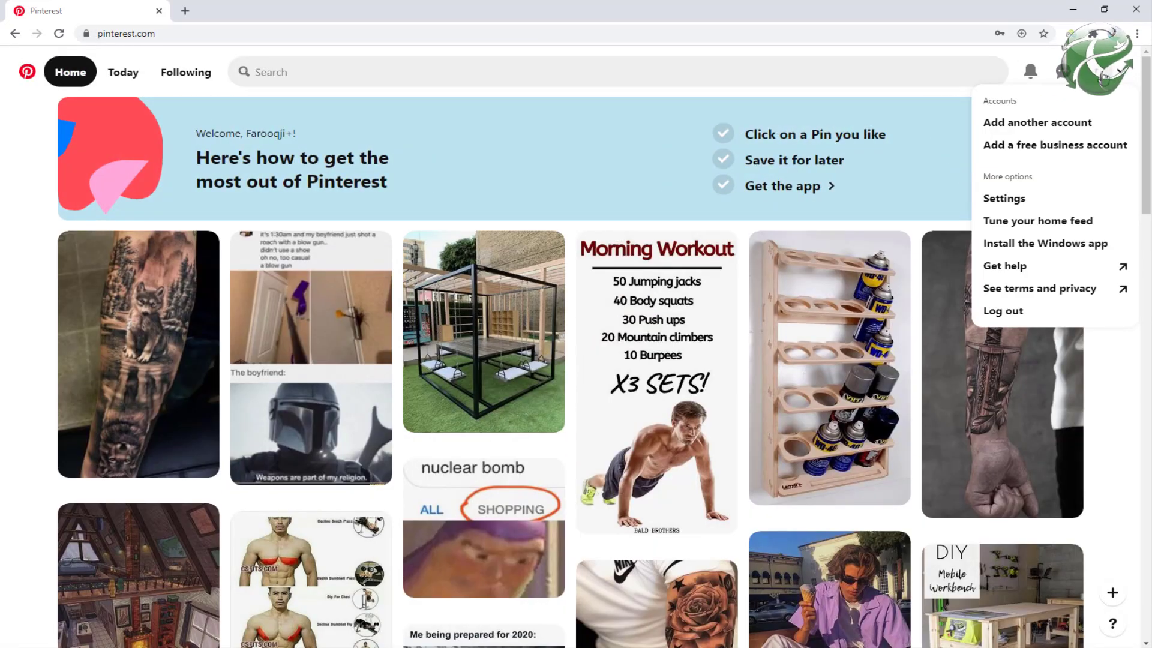
Step: In Edit profile, replace the First name with the generated person's name, minus the surname
{"action": "left_click", "coordinate": [1020, 202]}
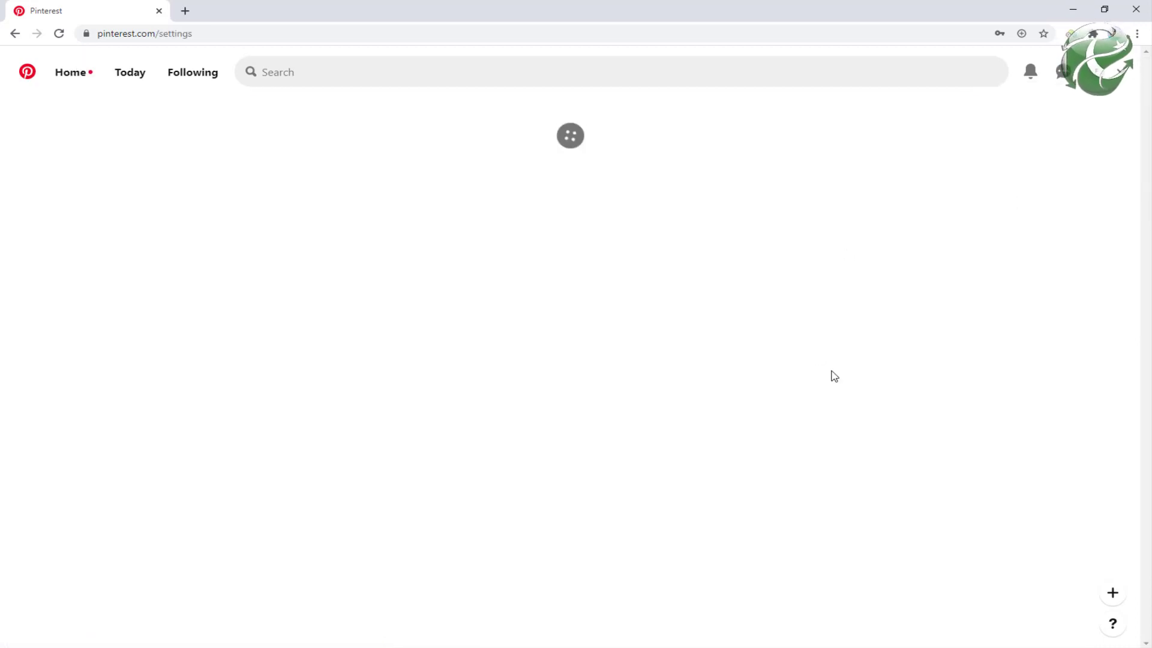
{"action": "triple_click", "coordinate": [529, 323]}
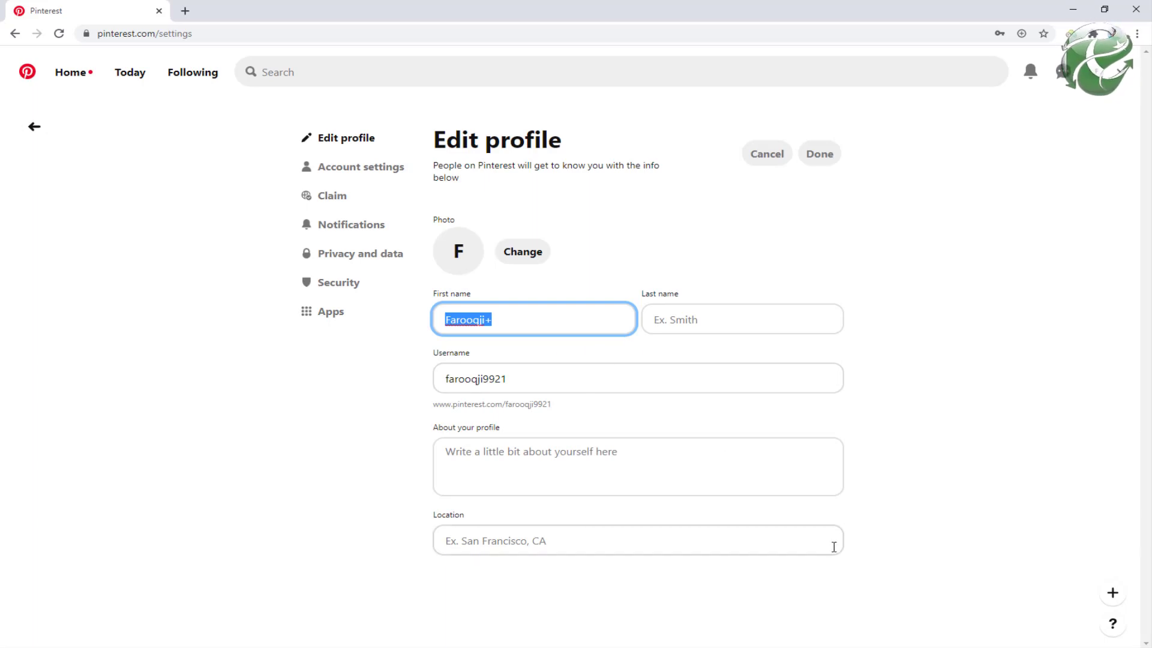
{"action": "key", "text": "alt+Tab"}
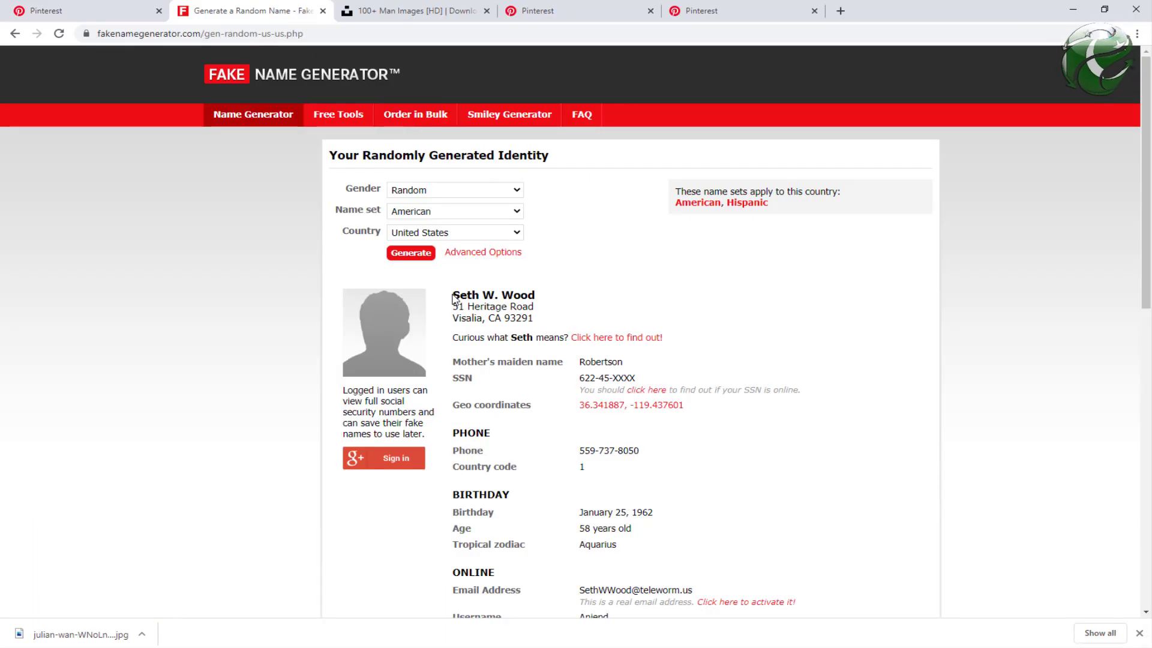
{"action": "left_click_drag", "start_coordinate": [454, 298], "coordinate": [519, 294]}
{"action": "key", "text": "ctrl+c"}
{"action": "key", "text": "alt+Tab"}
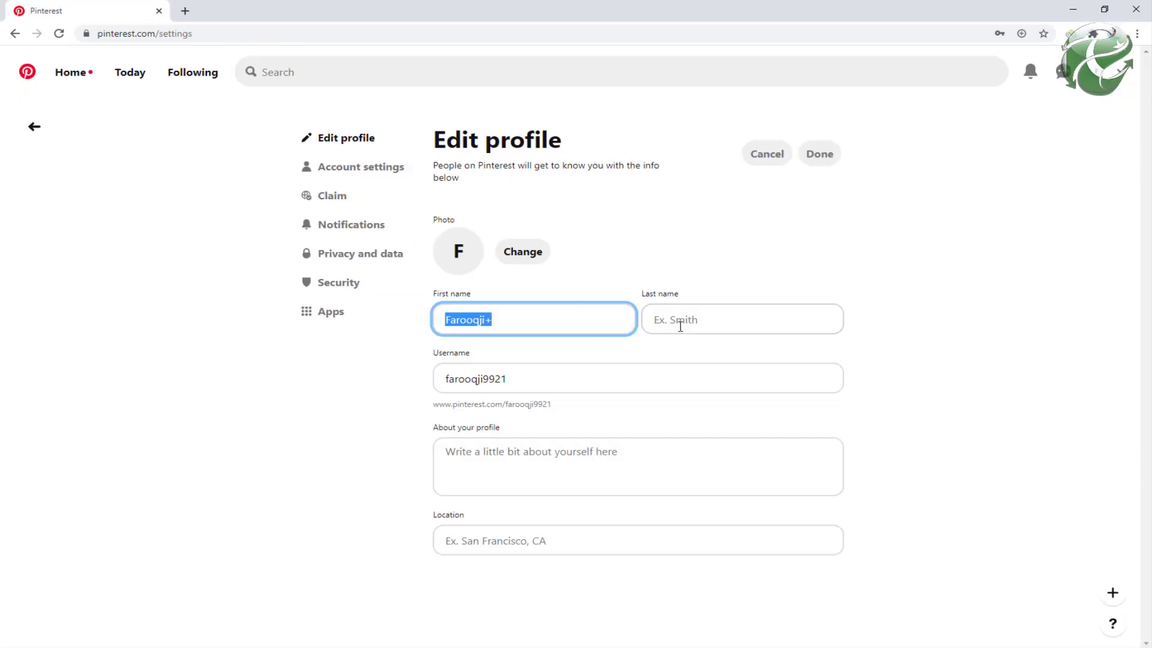
{"action": "key", "text": "ctrl+v"}
{"action": "double_click", "coordinate": [487, 320]}
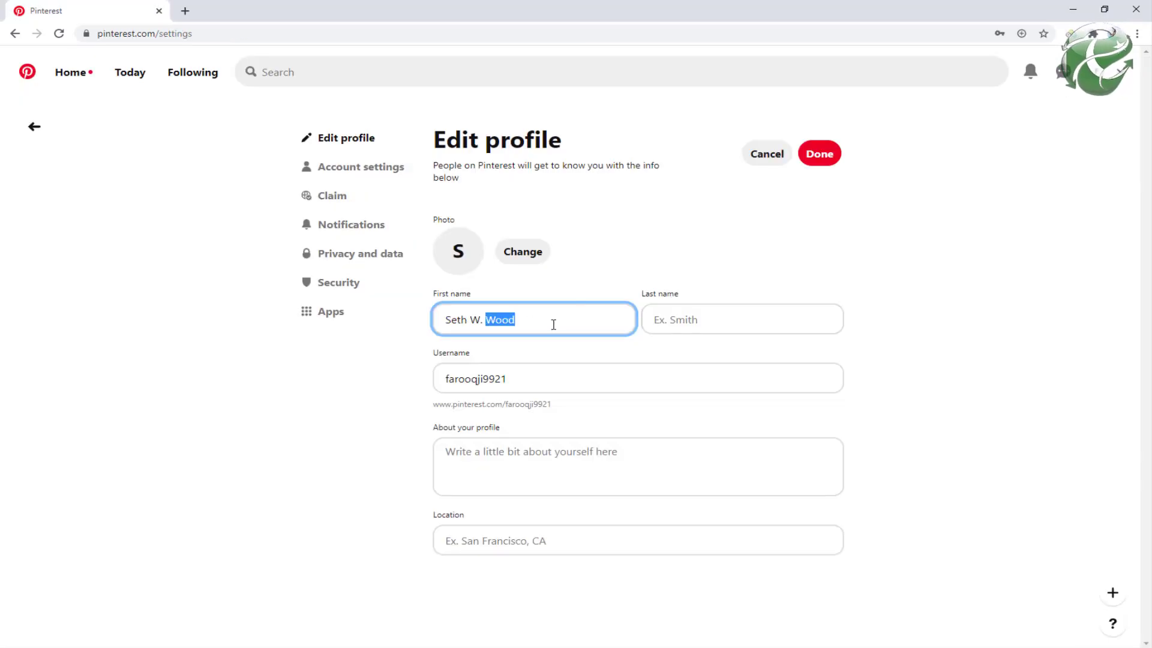
{"action": "key", "text": "BackSpace"}
Step: Enter the generated surname as Last name and set the username to the first name plus 785987
{"action": "left_click", "coordinate": [696, 318]}
{"action": "type", "text": "Wood"}
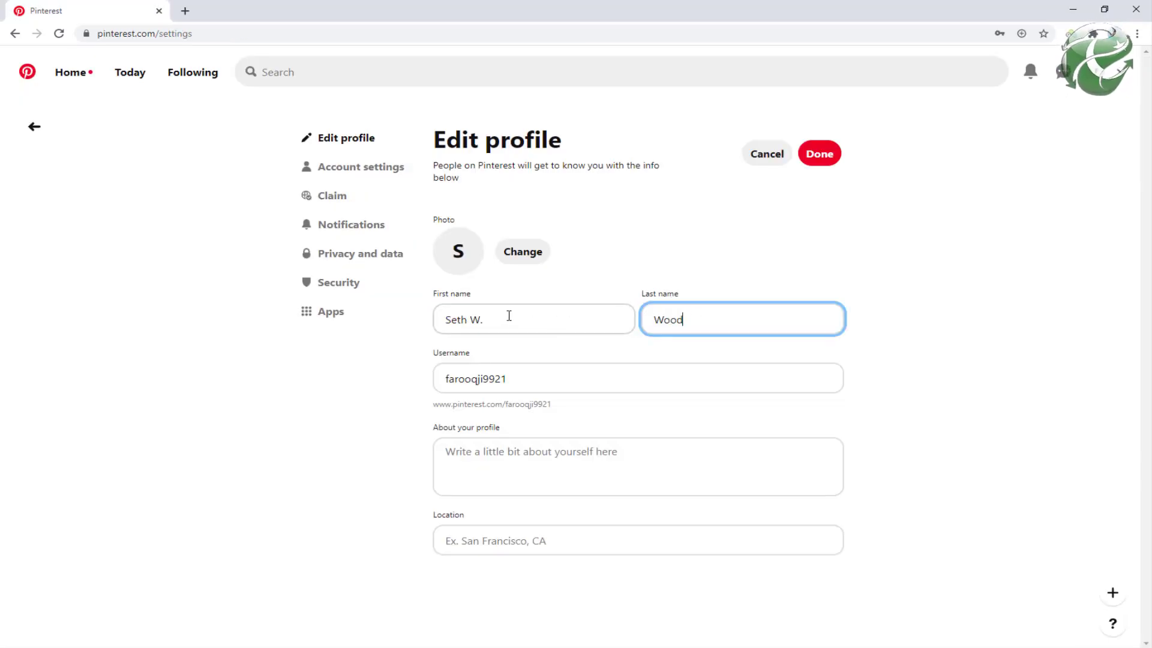
{"action": "double_click", "coordinate": [479, 319]}
{"action": "key", "text": "BackSpace"}
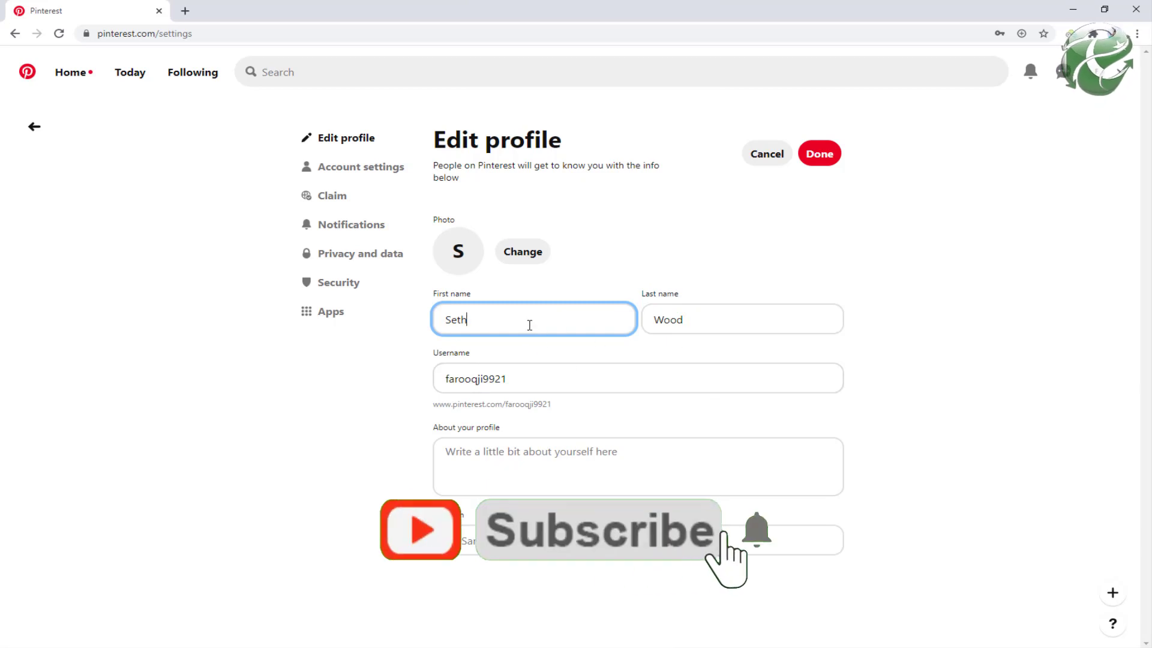
{"action": "left_click_drag", "start_coordinate": [530, 326], "coordinate": [406, 327]}
{"action": "key", "text": "Tab"}
{"action": "key", "text": "Tab"}
{"action": "key", "text": "ctrl+v"}
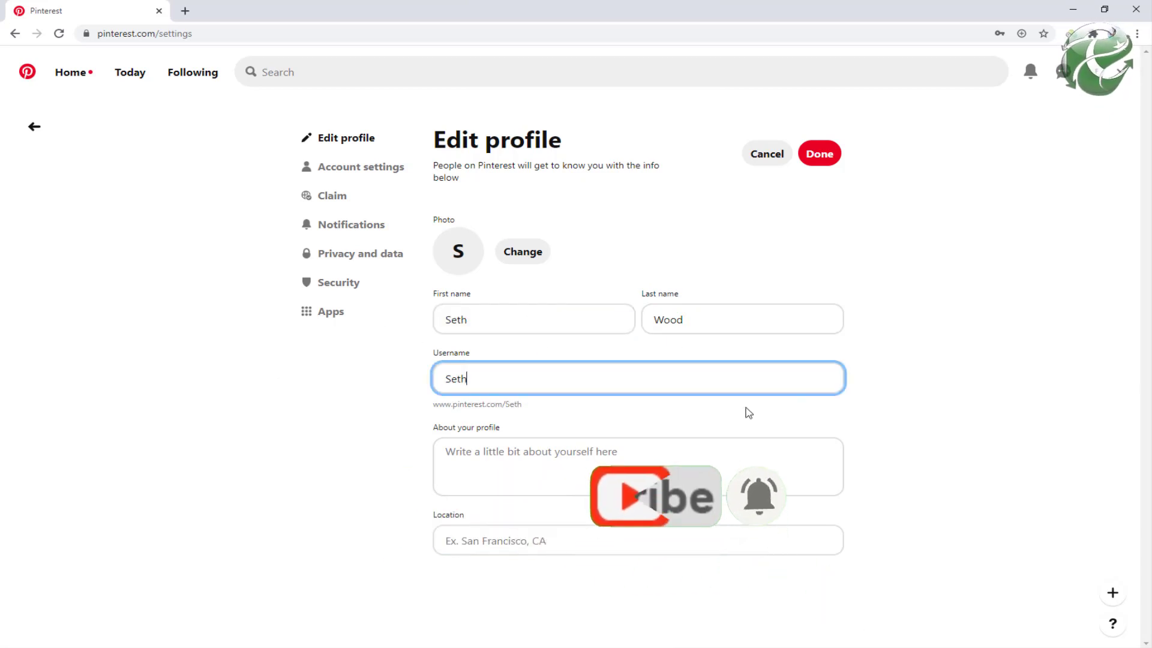
{"action": "type", "text": "785987"}
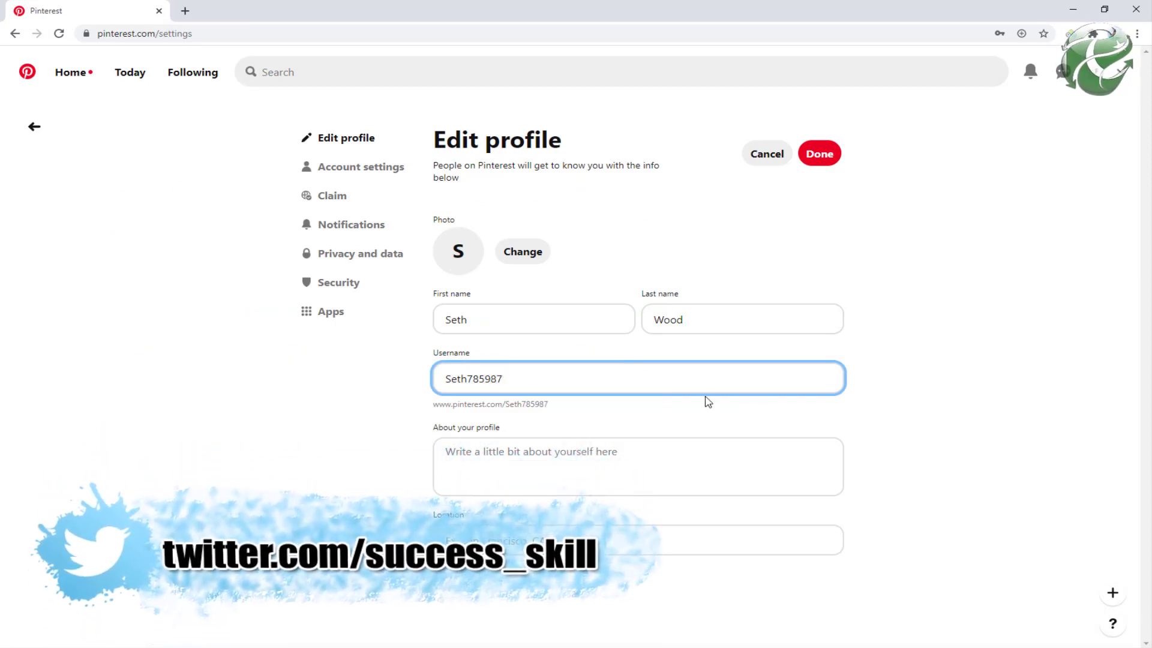
Step: Save a health-and-fitness instructor bio in the second account's About your profile field
{"action": "key", "text": "alt+Tab"}
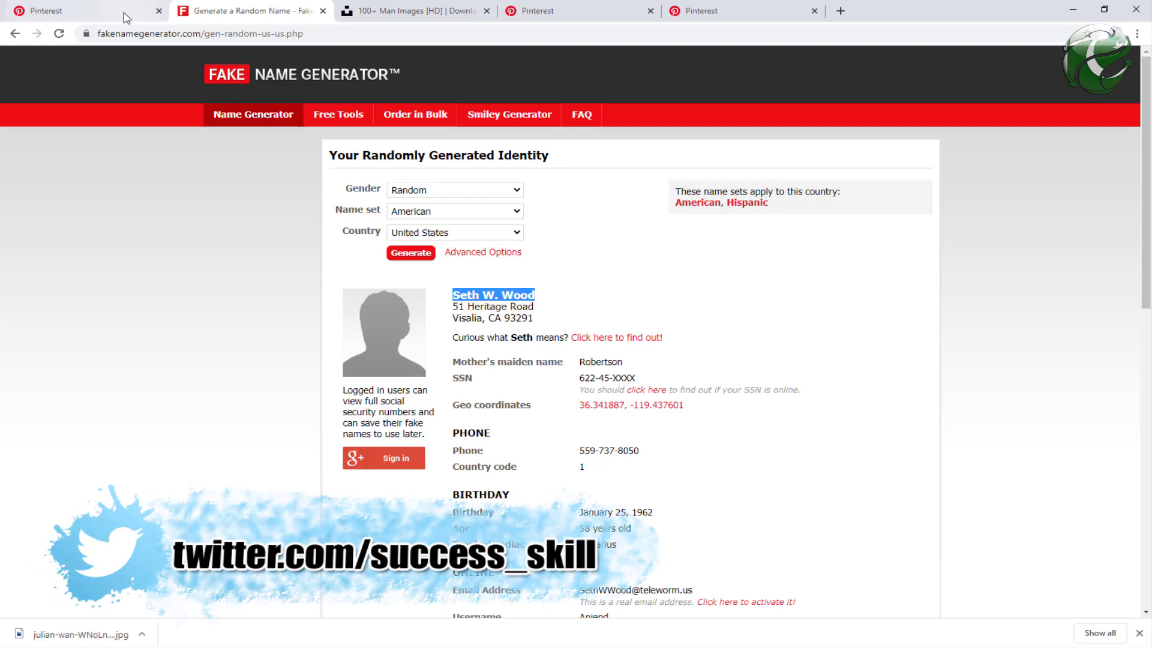
{"action": "left_click", "coordinate": [126, 18]}
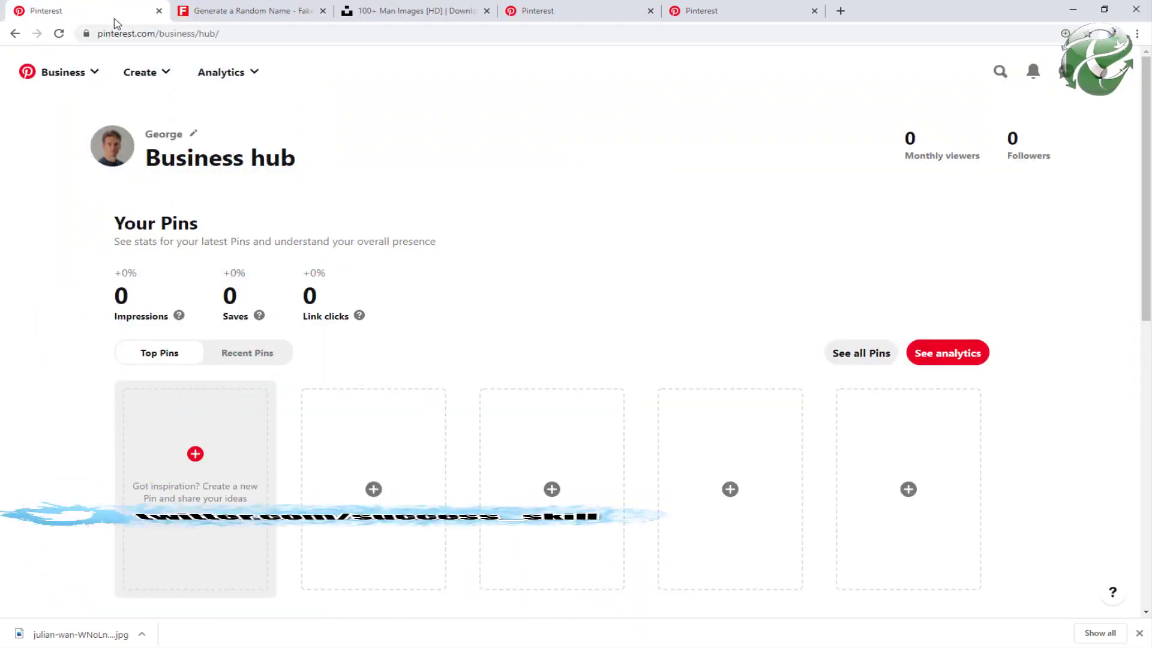
{"action": "left_click", "coordinate": [1121, 78]}
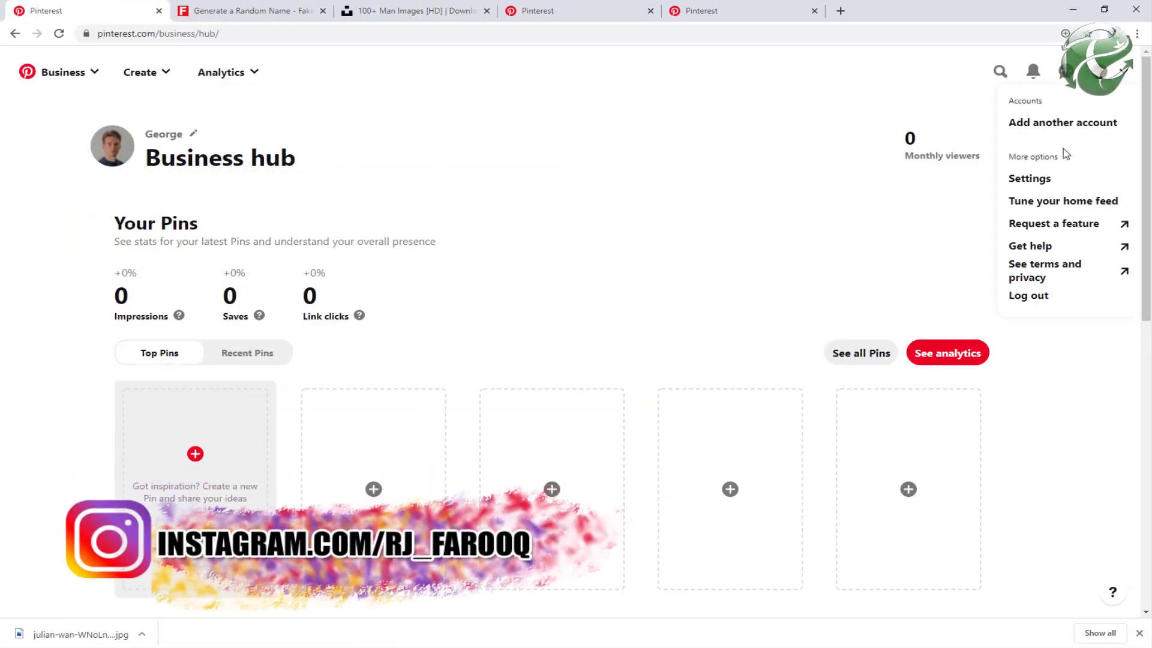
{"action": "left_click", "coordinate": [1030, 178]}
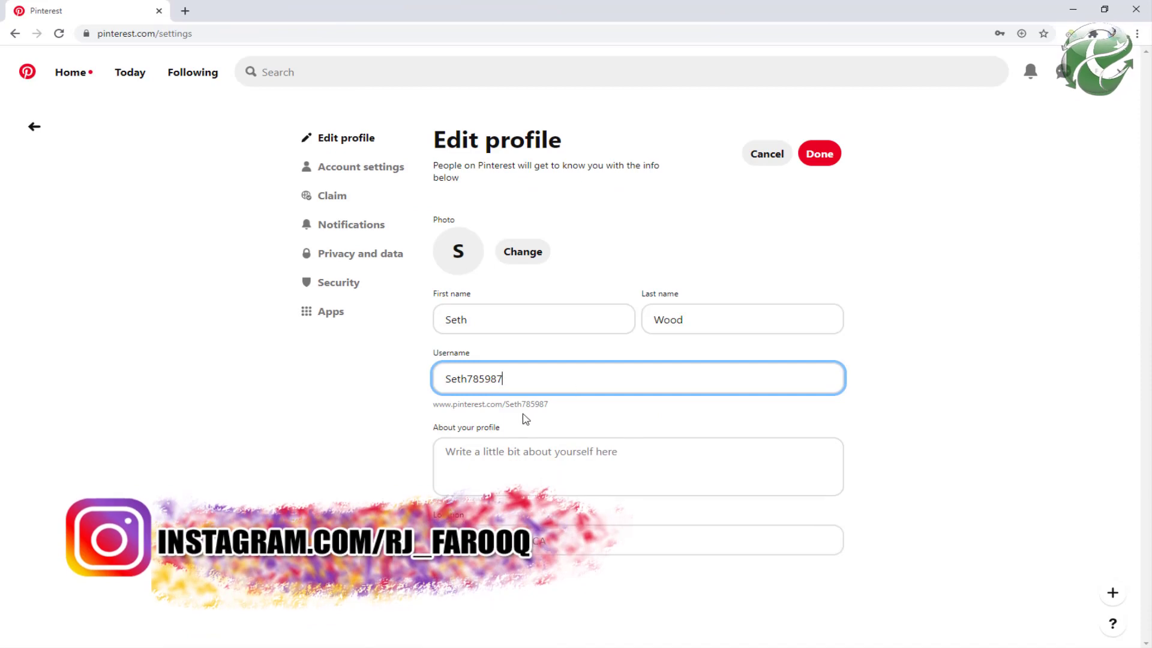
{"action": "left_click", "coordinate": [519, 461]}
{"action": "type", "text": "I am a instructor in a health and fitness department and i will share on this account some of my tips to stay healthy."}
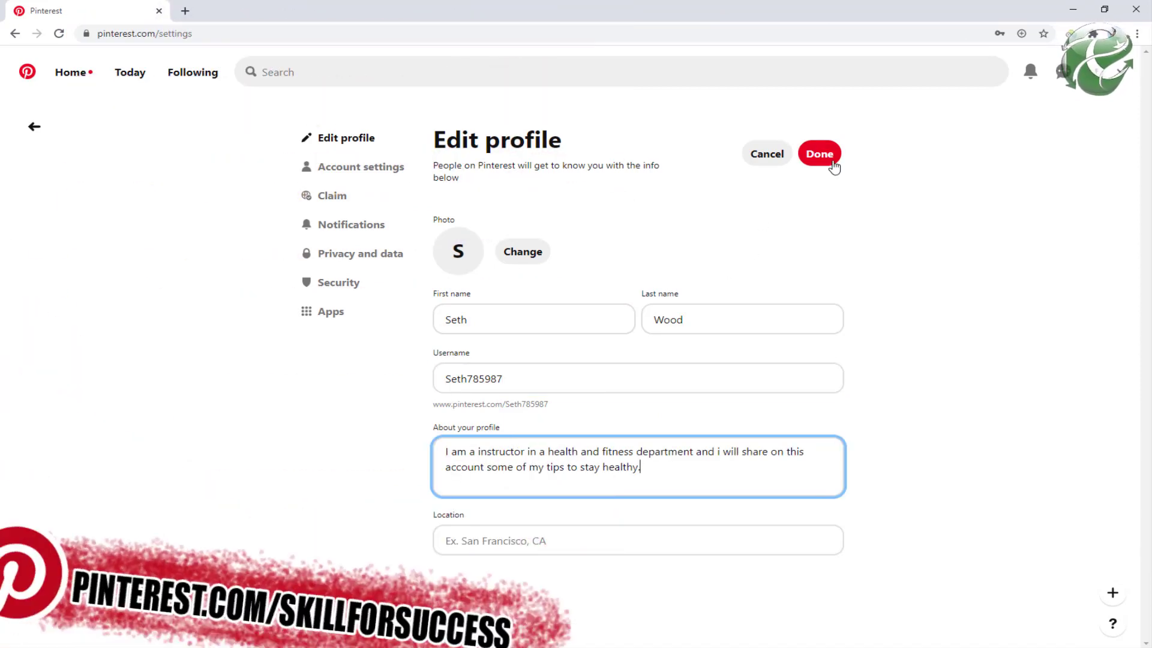
{"action": "left_click", "coordinate": [819, 154]}
Step: Select the new username and bring the Excel log to the front
{"action": "double_click", "coordinate": [505, 377]}
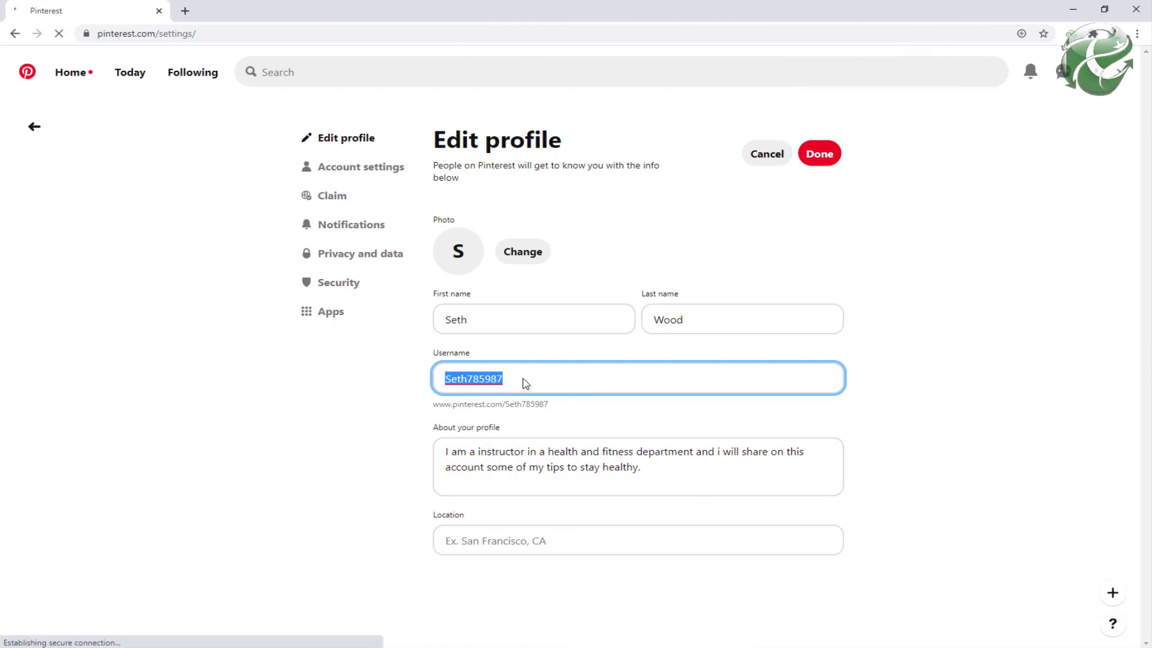
{"action": "double_click", "coordinate": [537, 386]}
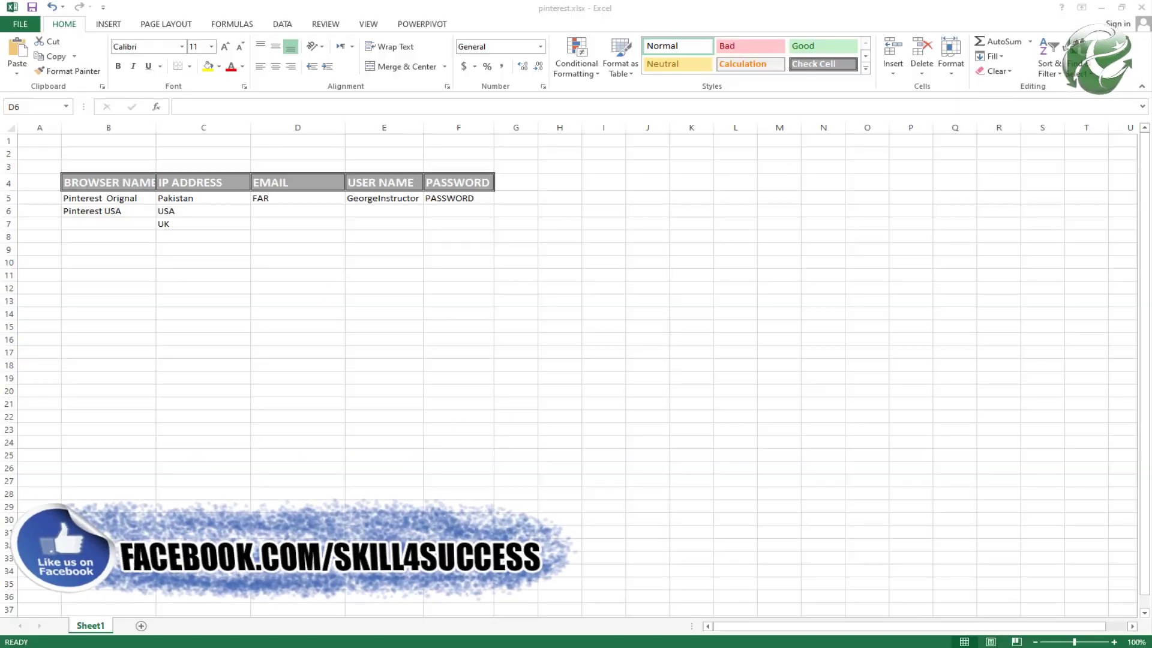
{"action": "left_click", "coordinate": [282, 211]}
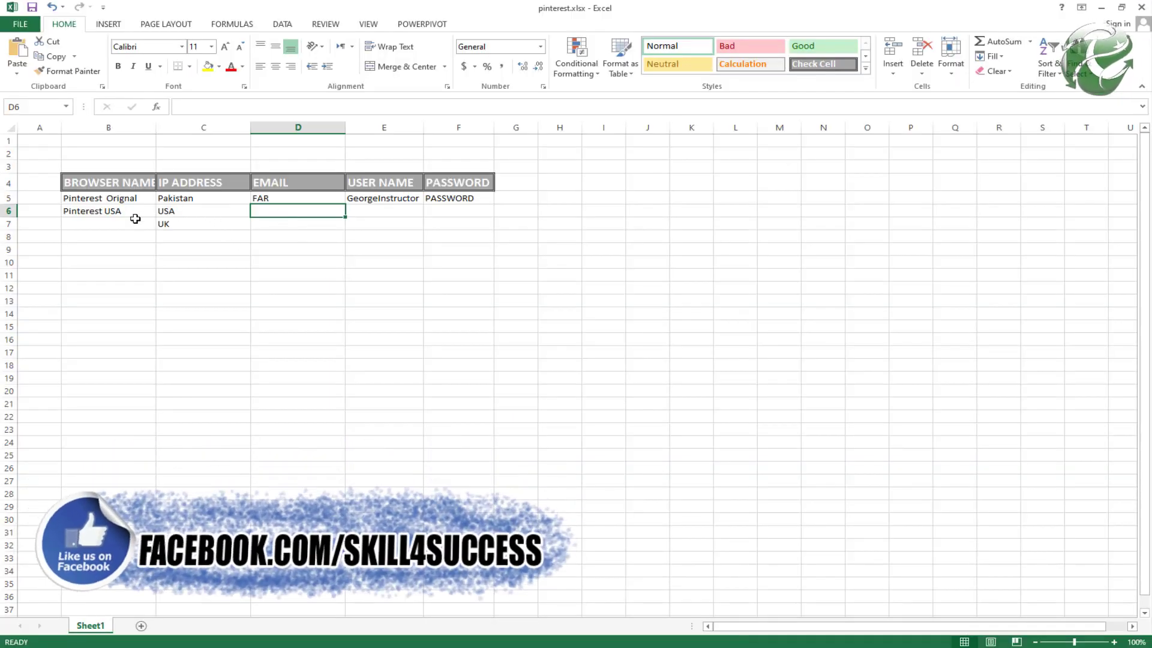
Step: Fill row 6 with the new username in E6, the '+1' email in D6, and PASSWORD copied into F6
{"action": "left_click", "coordinate": [377, 212]}
{"action": "type", "text": "Seth785987"}
{"action": "left_click", "coordinate": [265, 211]}
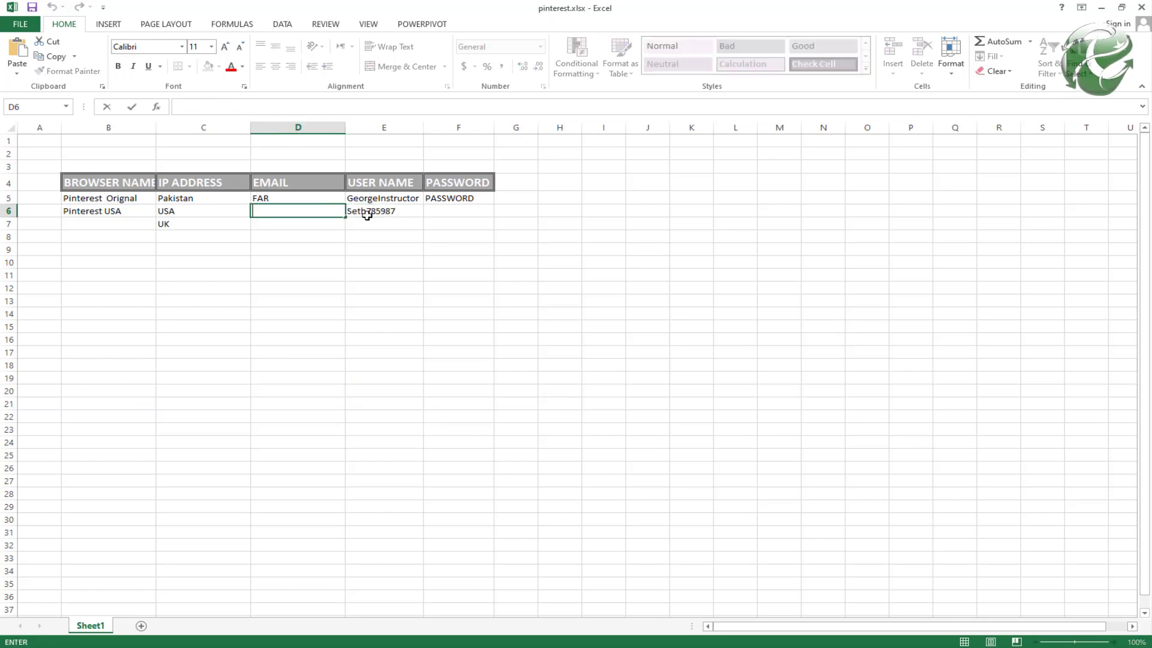
{"action": "key", "text": "Return"}
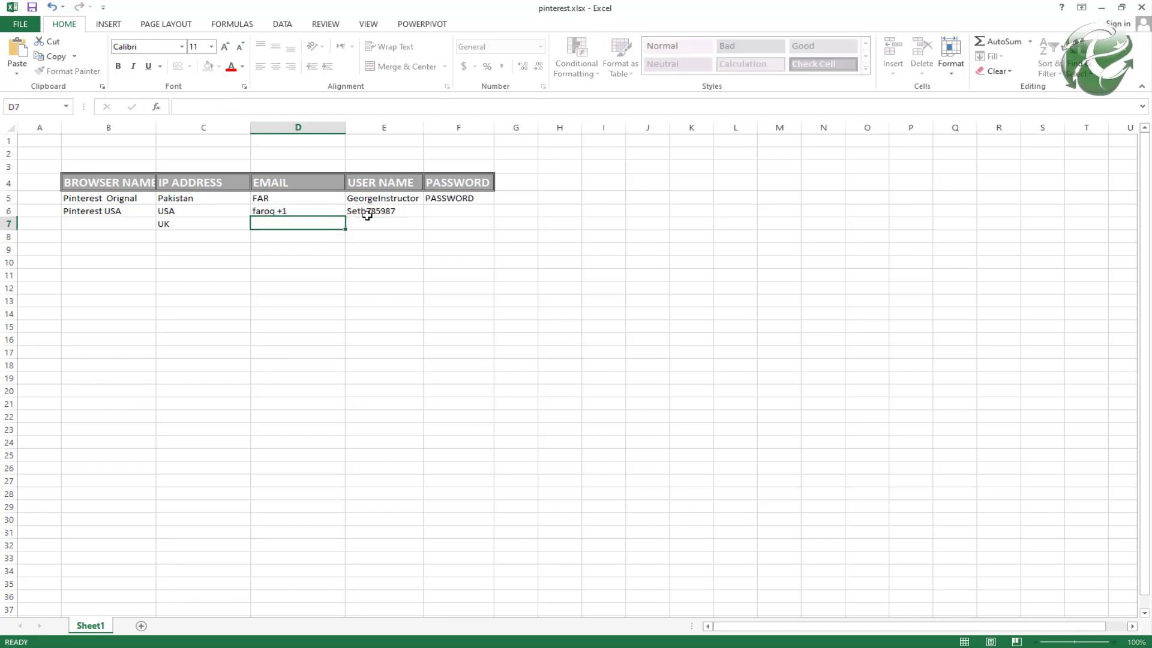
{"action": "left_click", "coordinate": [445, 211]}
{"action": "key", "text": "ctrl+d"}
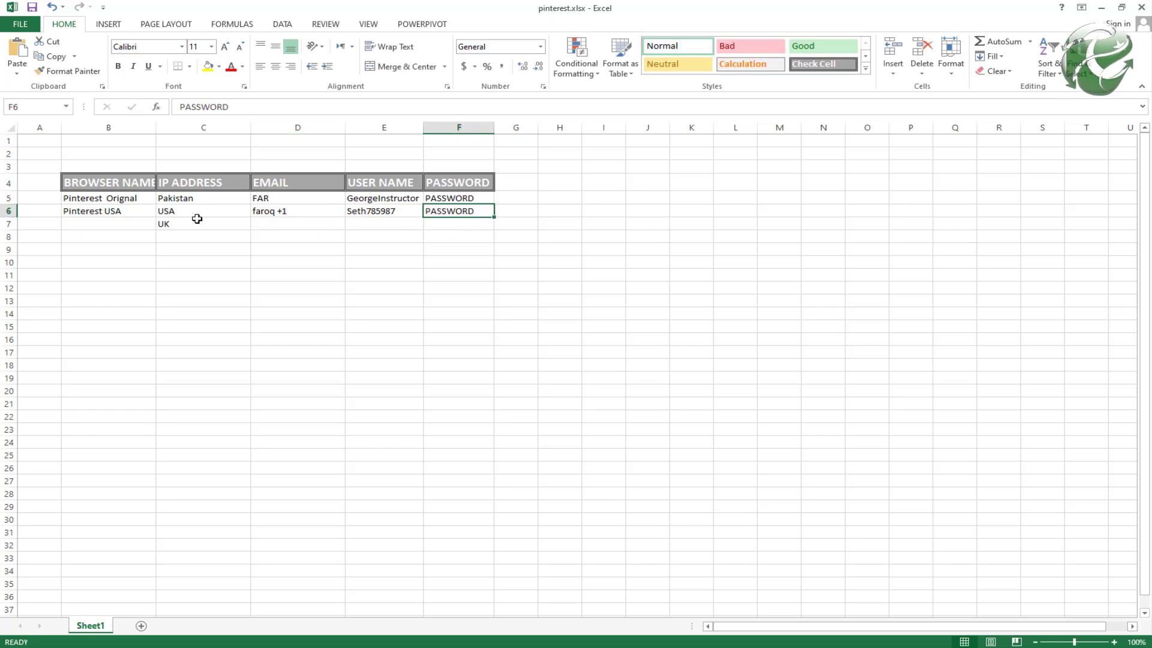
{"action": "key", "text": "alt+Tab"}
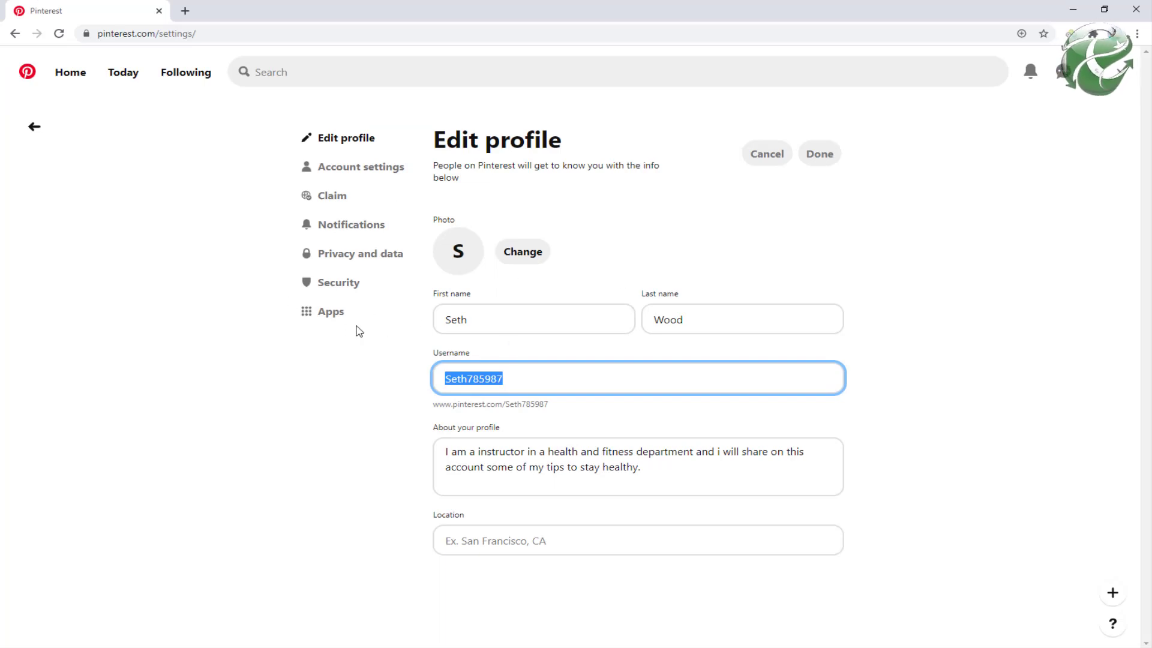
Step: Convert the second Pinterest account to a business account from Account settings
{"action": "left_click", "coordinate": [367, 171]}
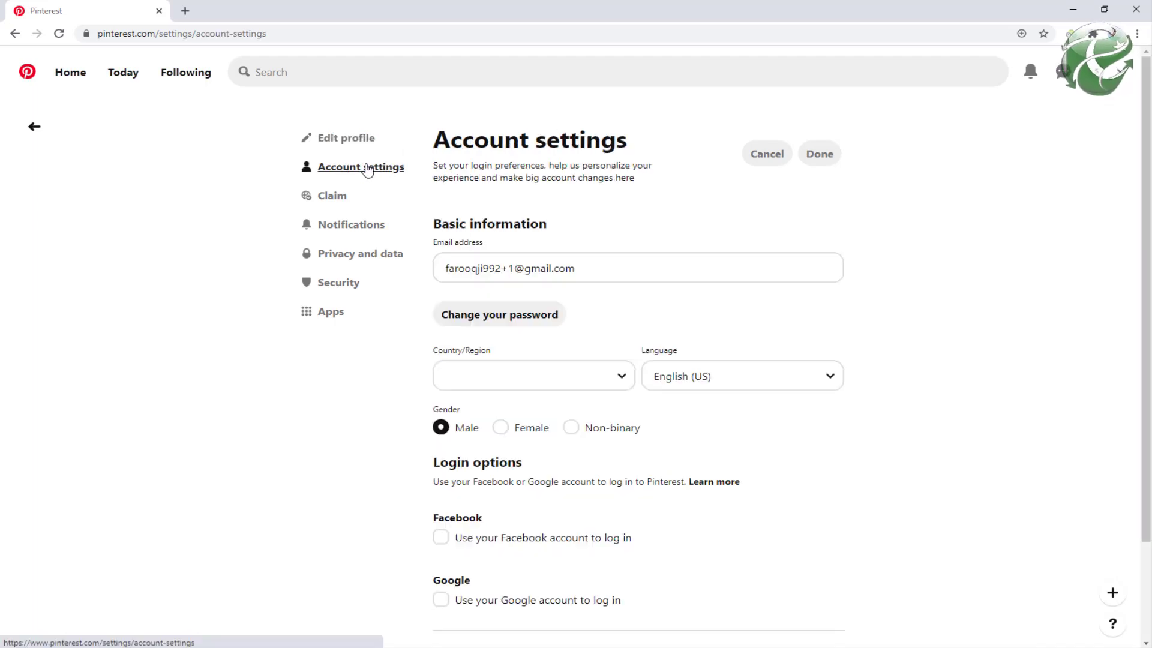
{"action": "scroll", "coordinate": [606, 501], "scroll_direction": "down", "scroll_amount": 3}
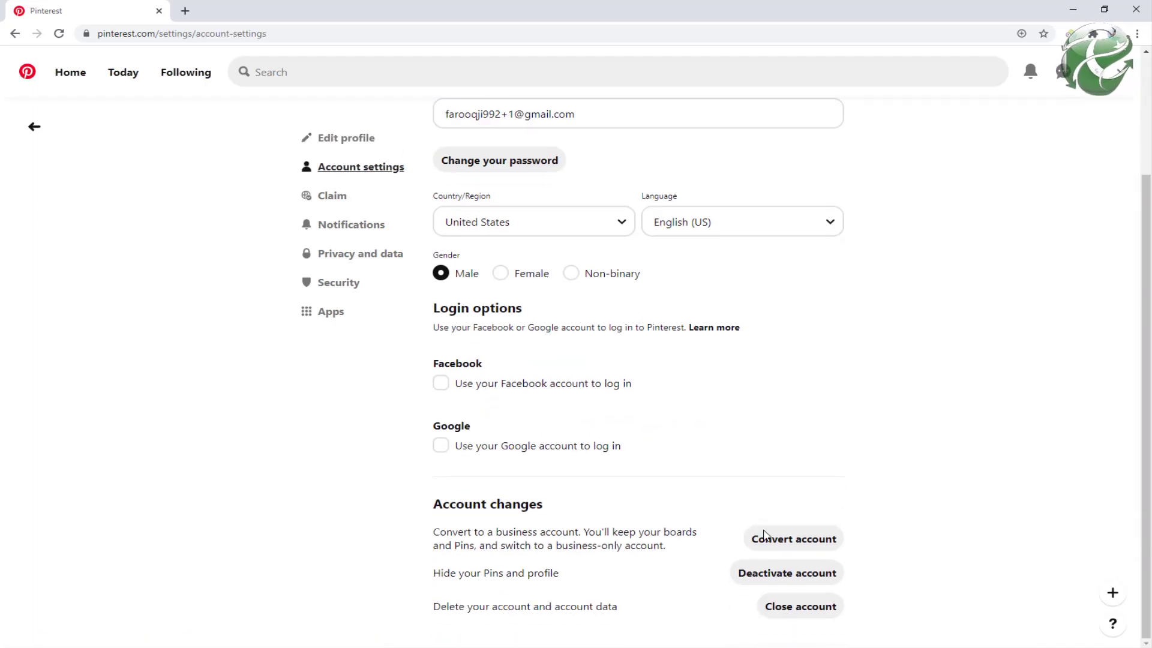
{"action": "left_click", "coordinate": [793, 542]}
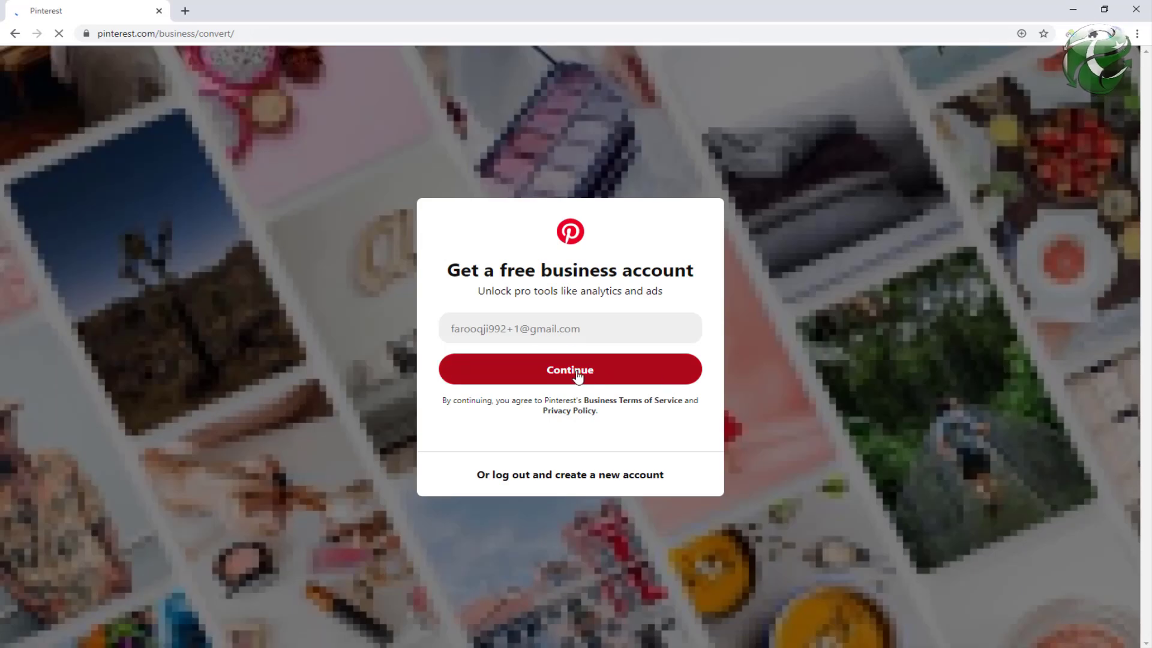
{"action": "left_click", "coordinate": [559, 373]}
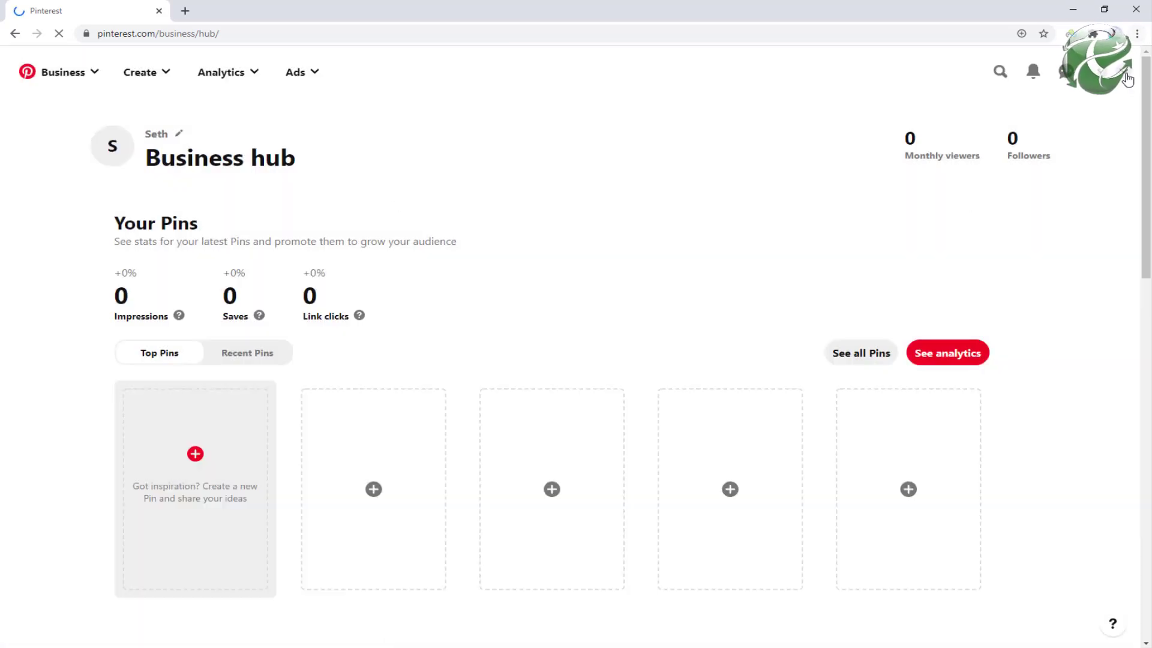
Step: Open the website Claim settings, then bring up the Health Spot site
{"action": "left_click", "coordinate": [1126, 77]}
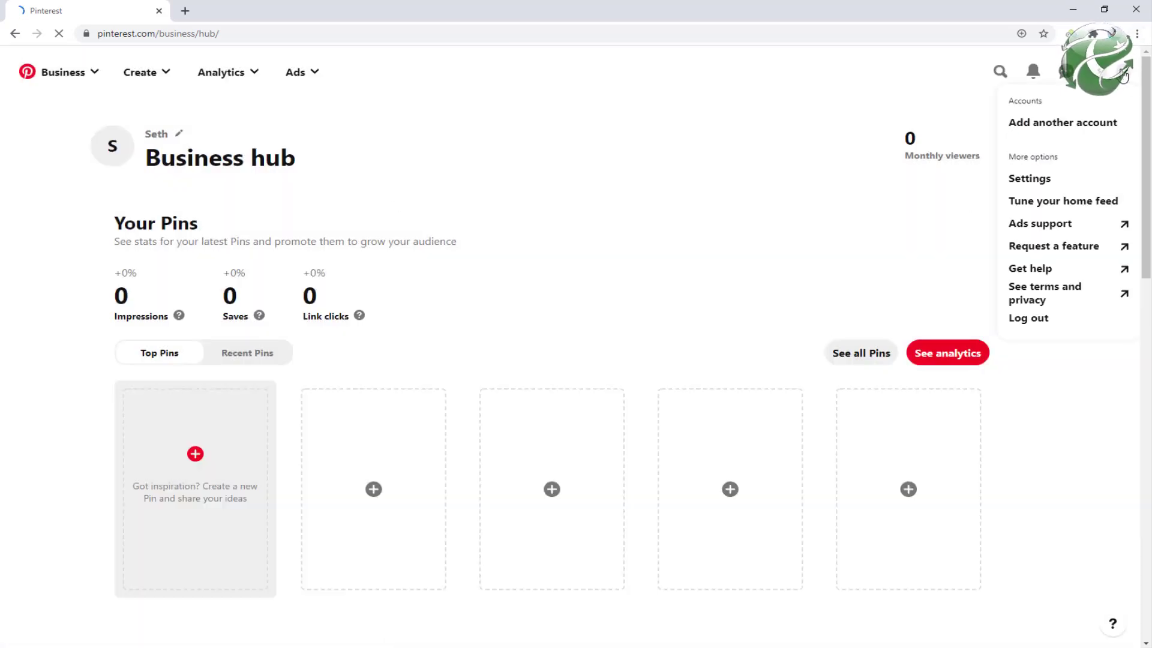
{"action": "left_click", "coordinate": [1042, 183]}
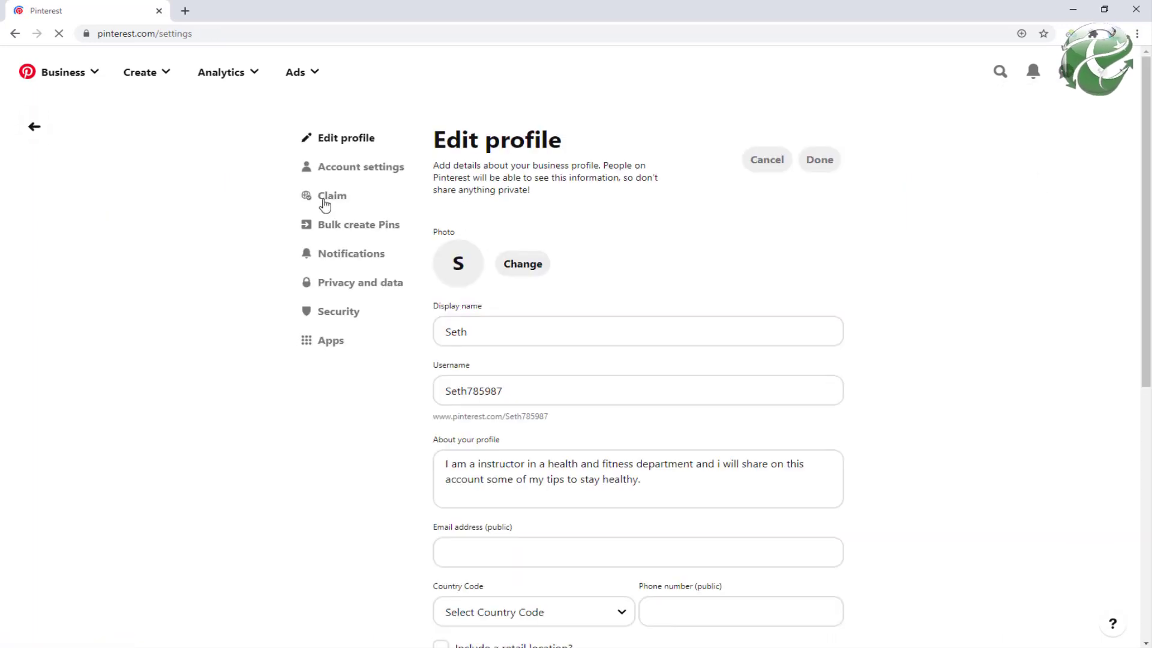
{"action": "left_click", "coordinate": [332, 199]}
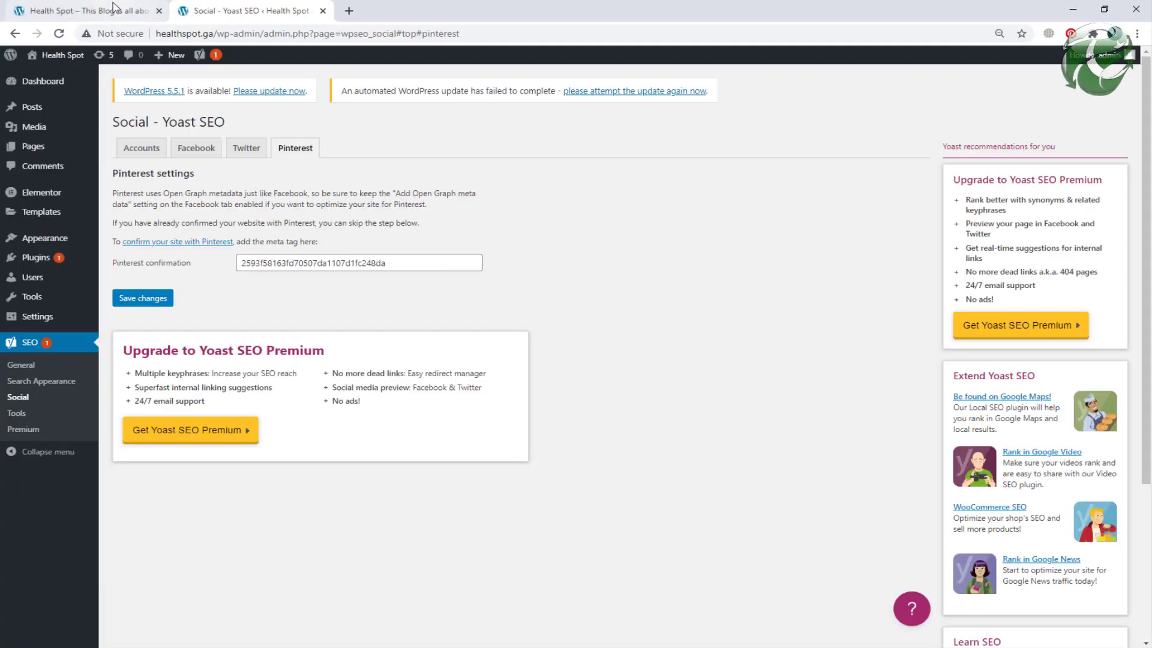
{"action": "left_click", "coordinate": [90, 10]}
Step: Claim healthspot.ga/ using the HTML tag option and submit it for review
{"action": "key", "text": "shift+Home"}
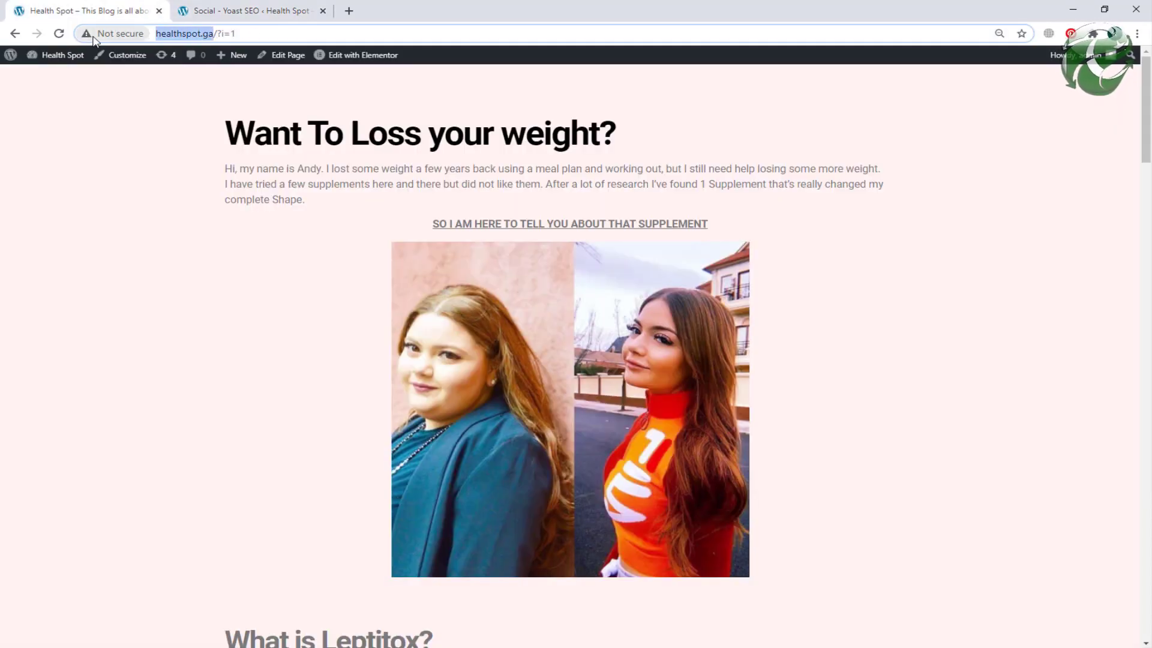
{"action": "key", "text": "ctrl+c"}
{"action": "key", "text": "alt+Tab"}
{"action": "left_click", "coordinate": [581, 288]}
{"action": "key", "text": "ctrl+v"}
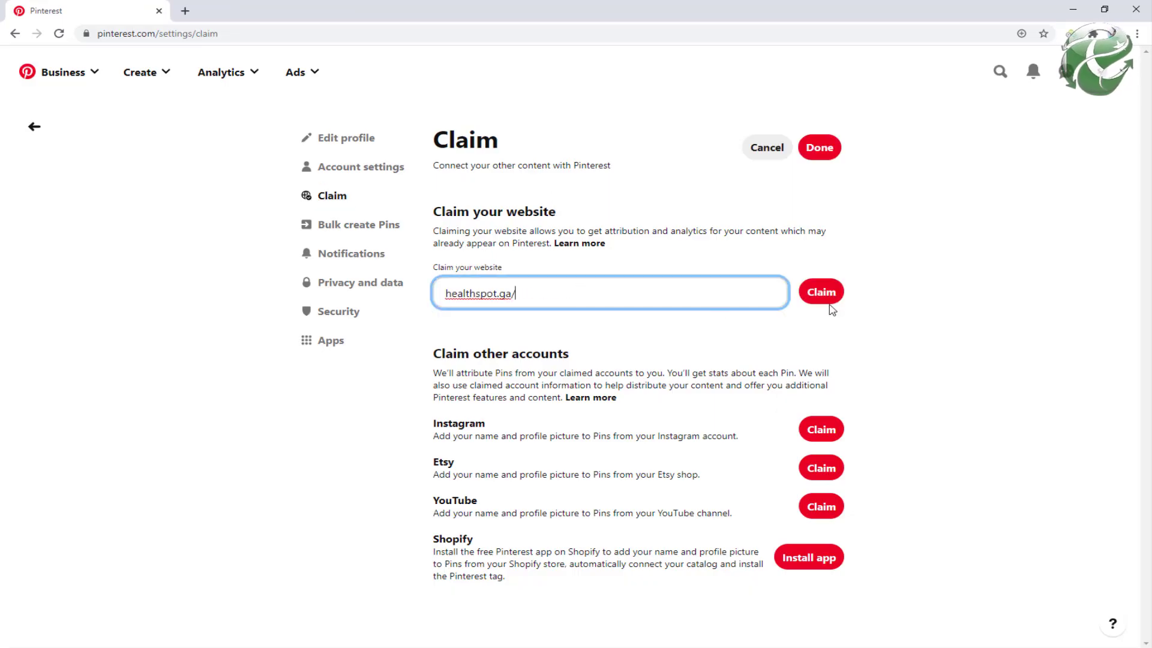
{"action": "left_click", "coordinate": [840, 300]}
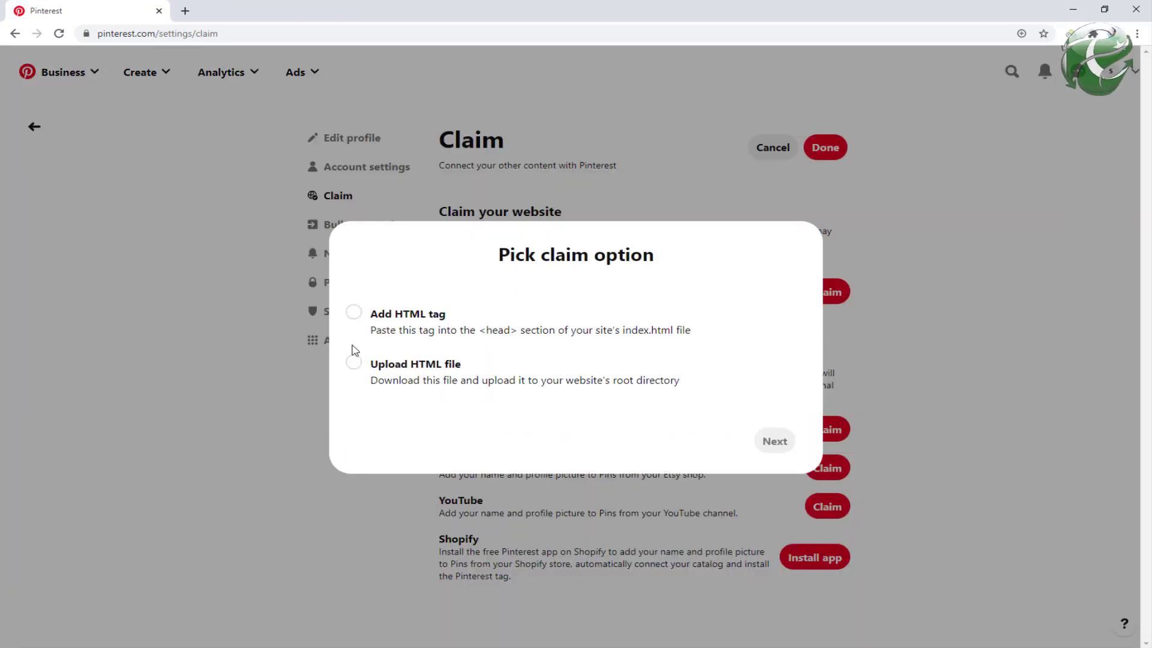
{"action": "left_click", "coordinate": [354, 312]}
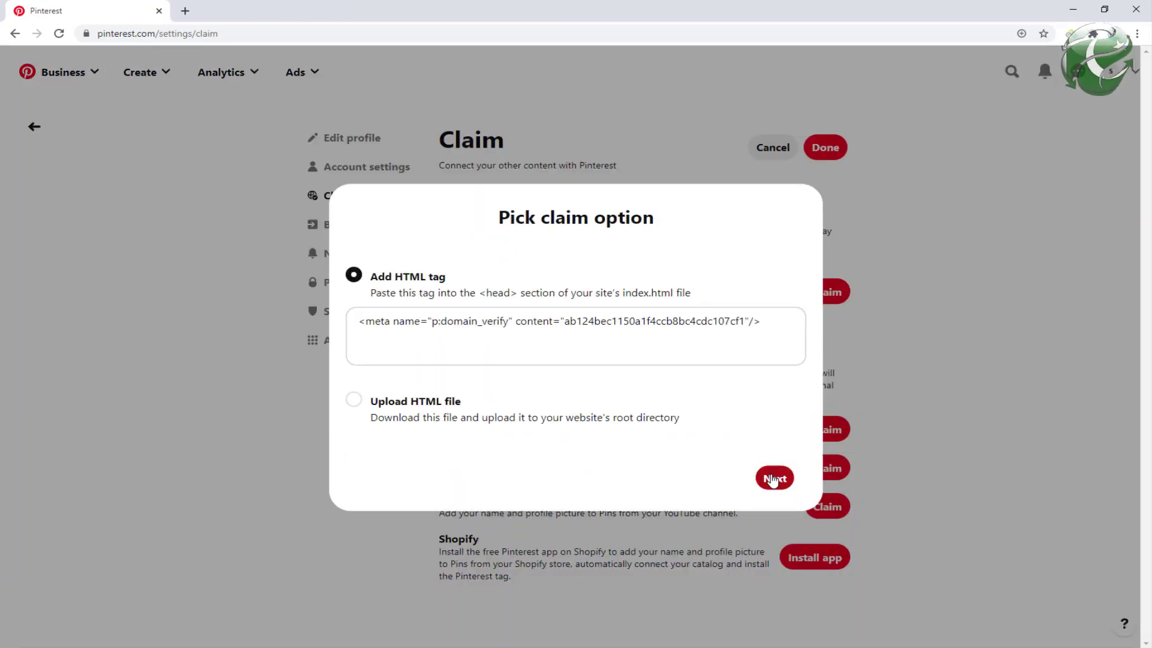
{"action": "left_click", "coordinate": [774, 477]}
{"action": "left_click", "coordinate": [780, 405]}
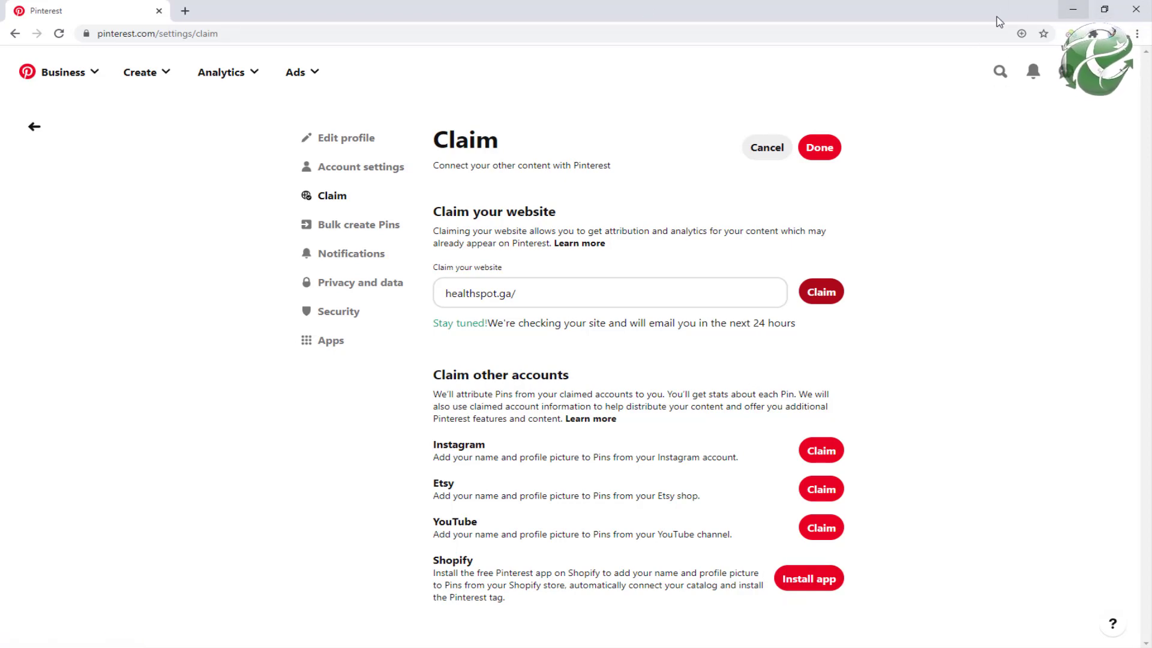
Step: Disconnect the VPN and move to the cell below UK in the IP ADDRESS column
{"action": "left_click", "coordinate": [1072, 12]}
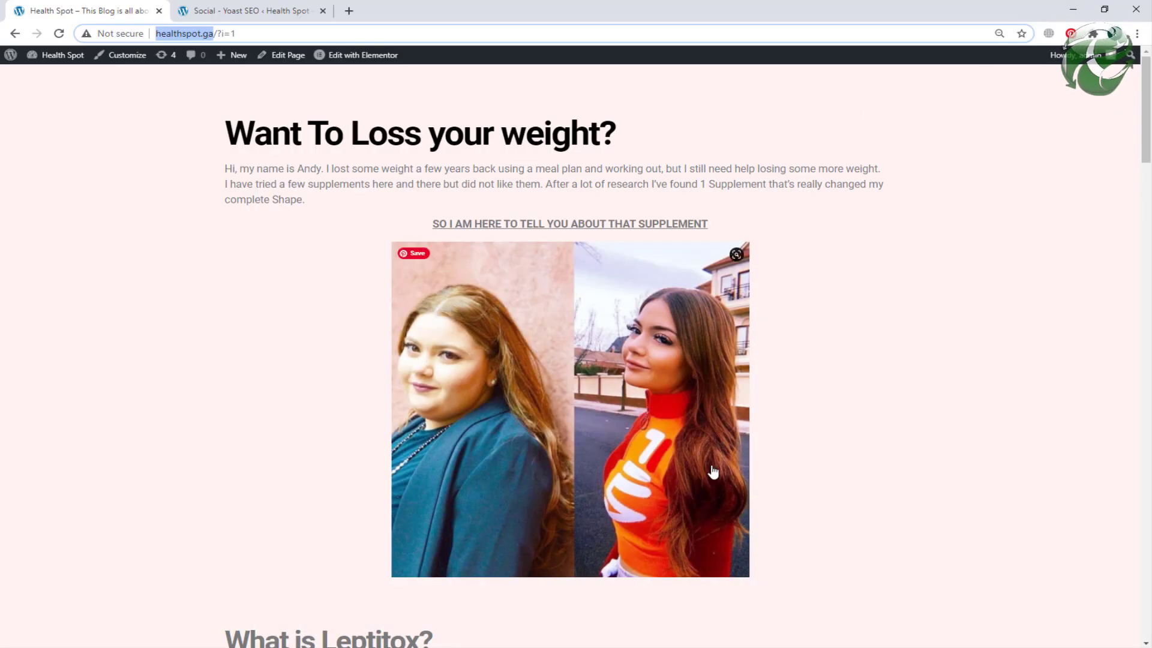
{"action": "left_click", "coordinate": [1076, 9]}
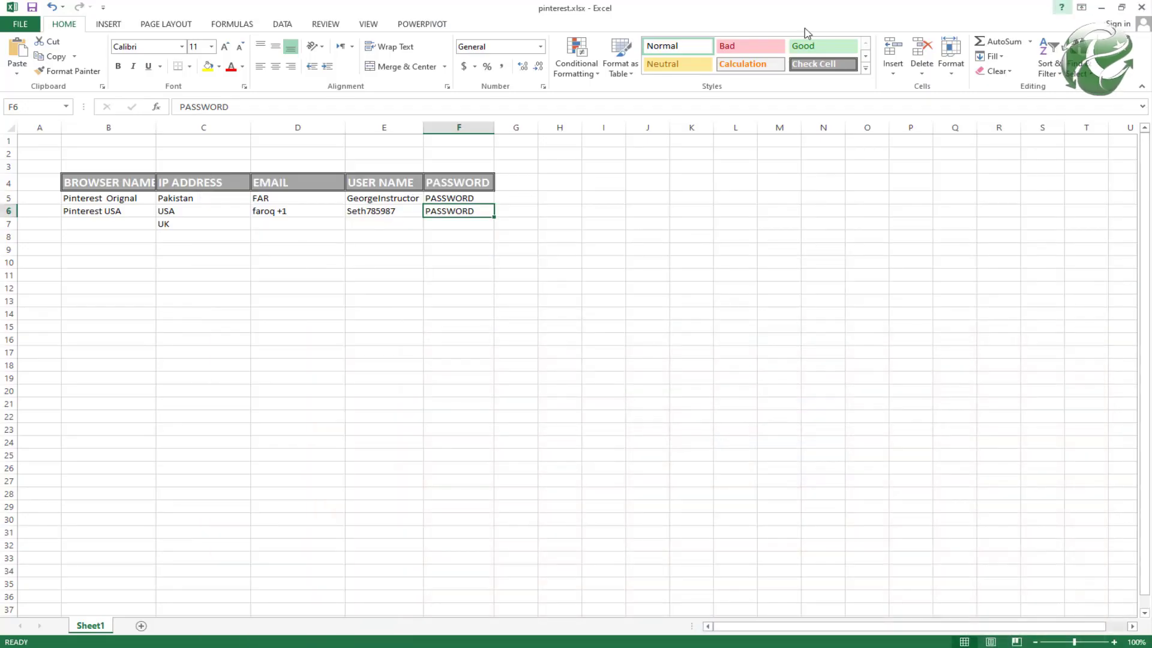
{"action": "left_click", "coordinate": [122, 225]}
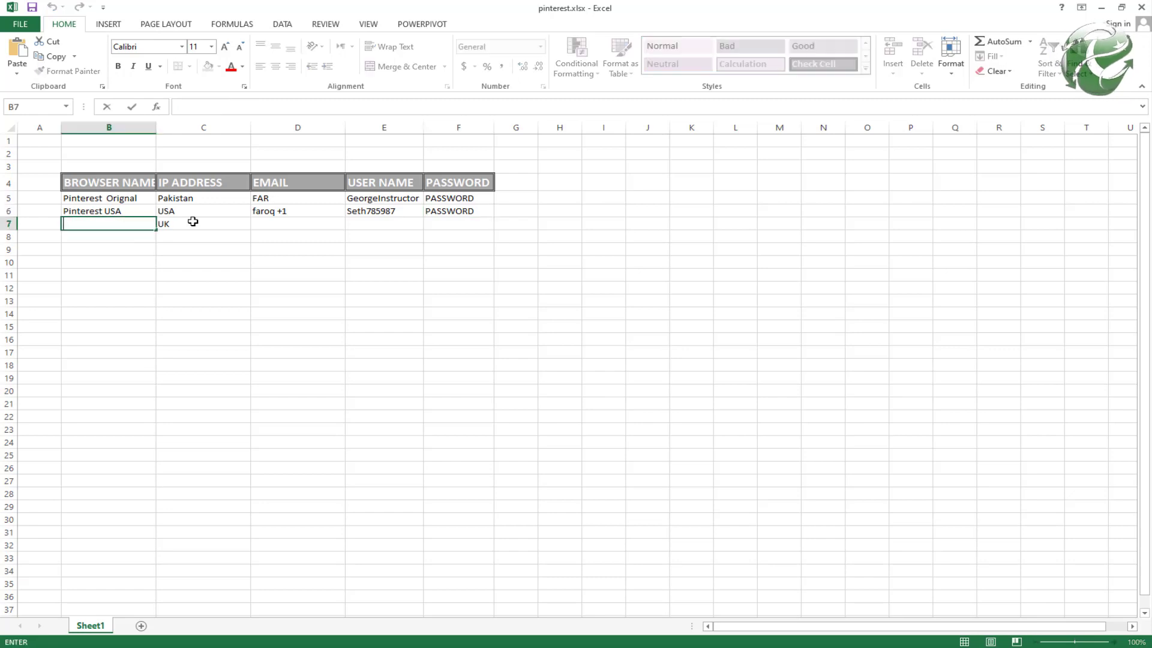
{"action": "left_click", "coordinate": [223, 236]}
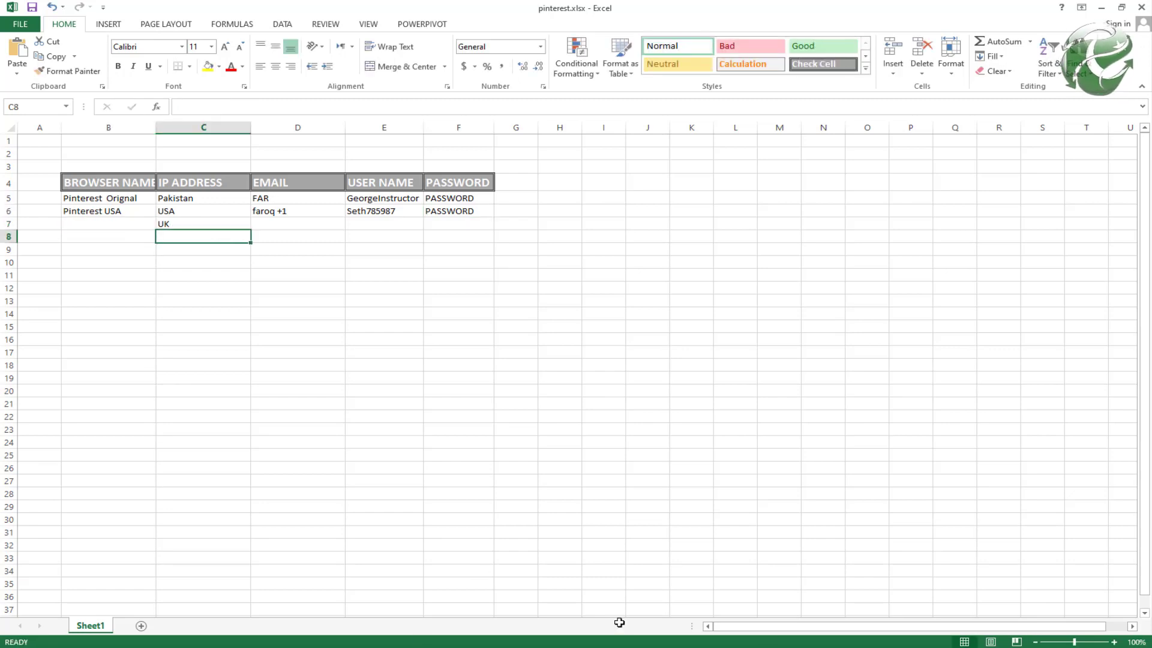
{"action": "left_click", "coordinate": [783, 631]}
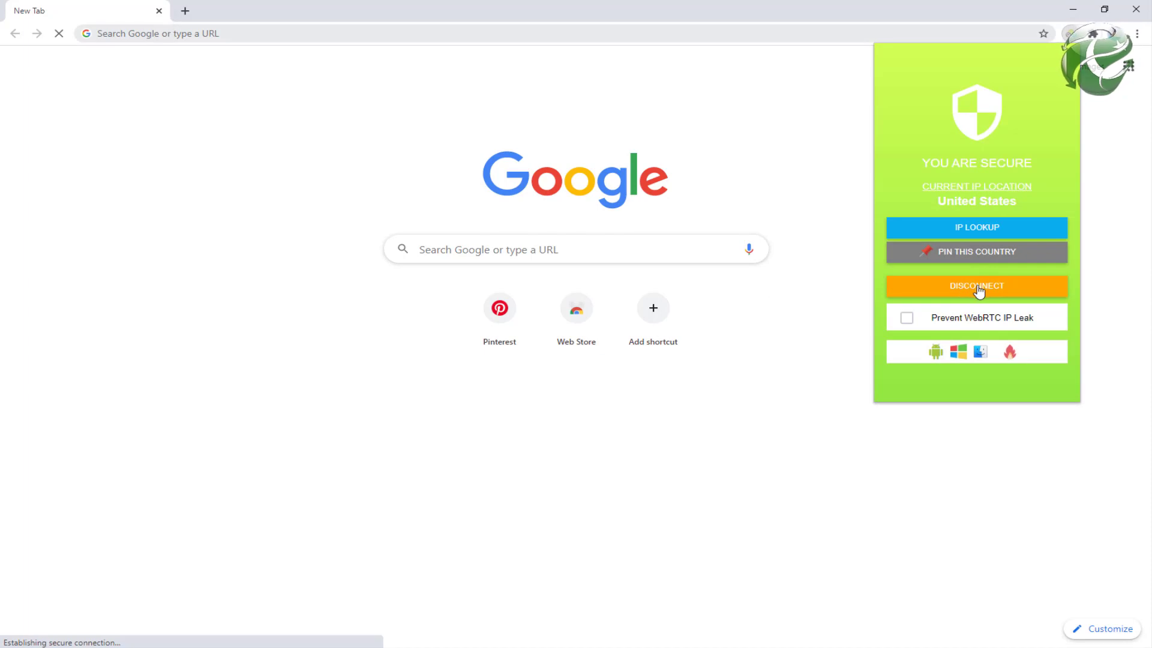
{"action": "left_click", "coordinate": [975, 288]}
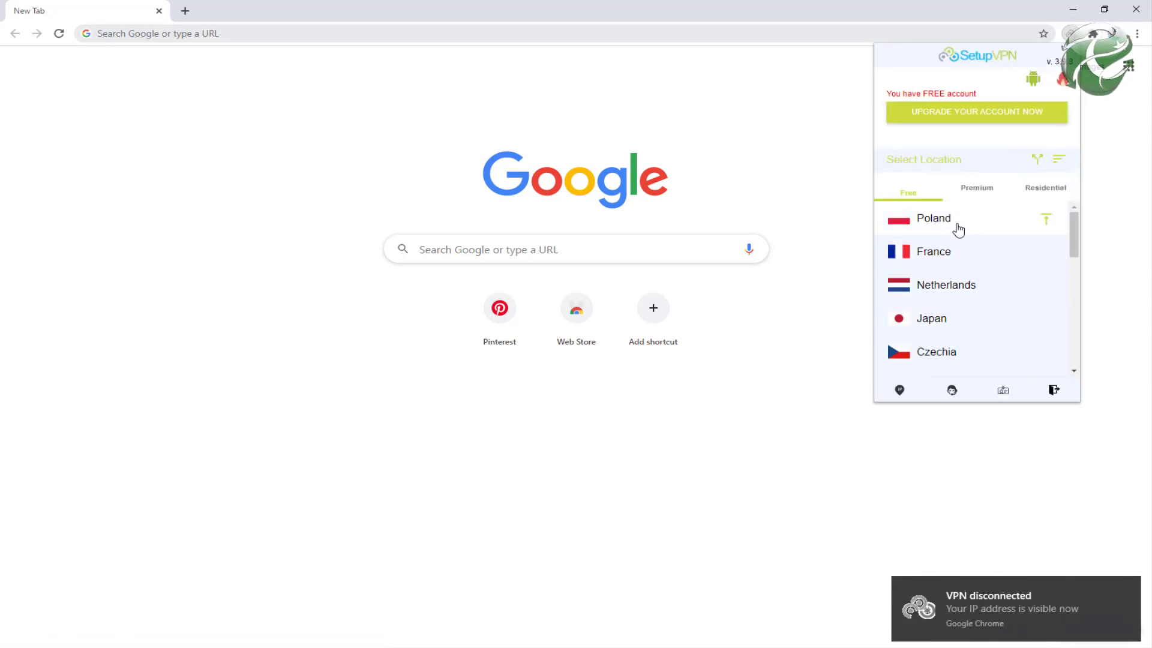
{"action": "key", "text": "alt+Tab"}
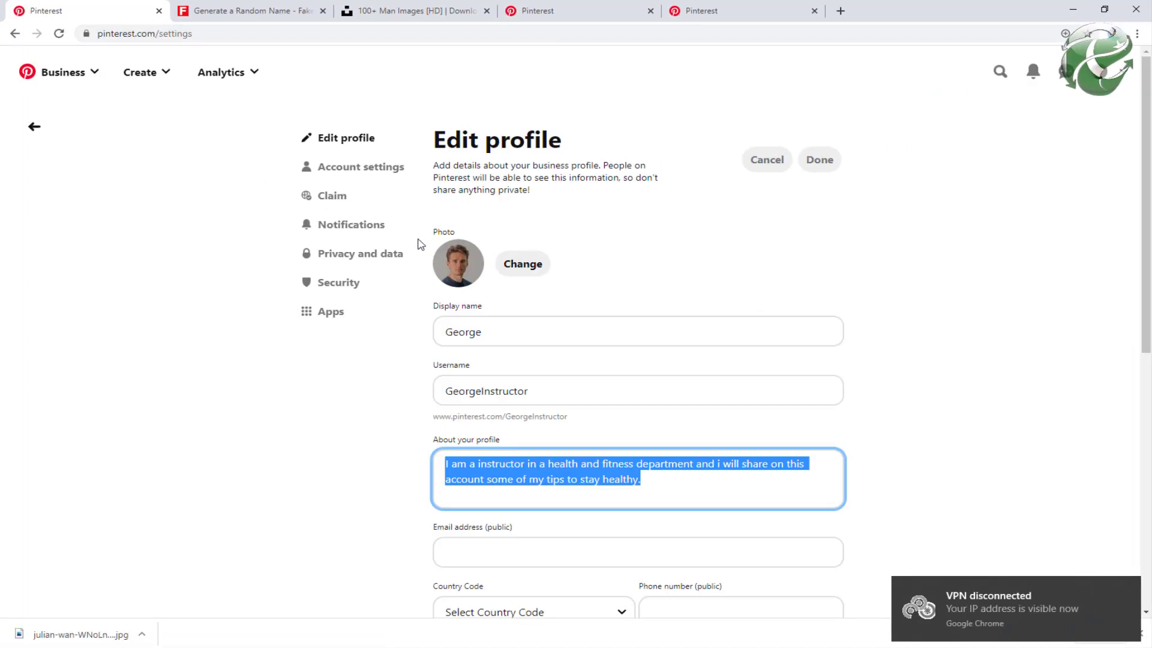
{"action": "key", "text": "alt+Tab"}
{"action": "key", "text": "alt+Tab"}
{"action": "key", "text": "alt+Tab"}
{"action": "left_click", "coordinate": [204, 234]}
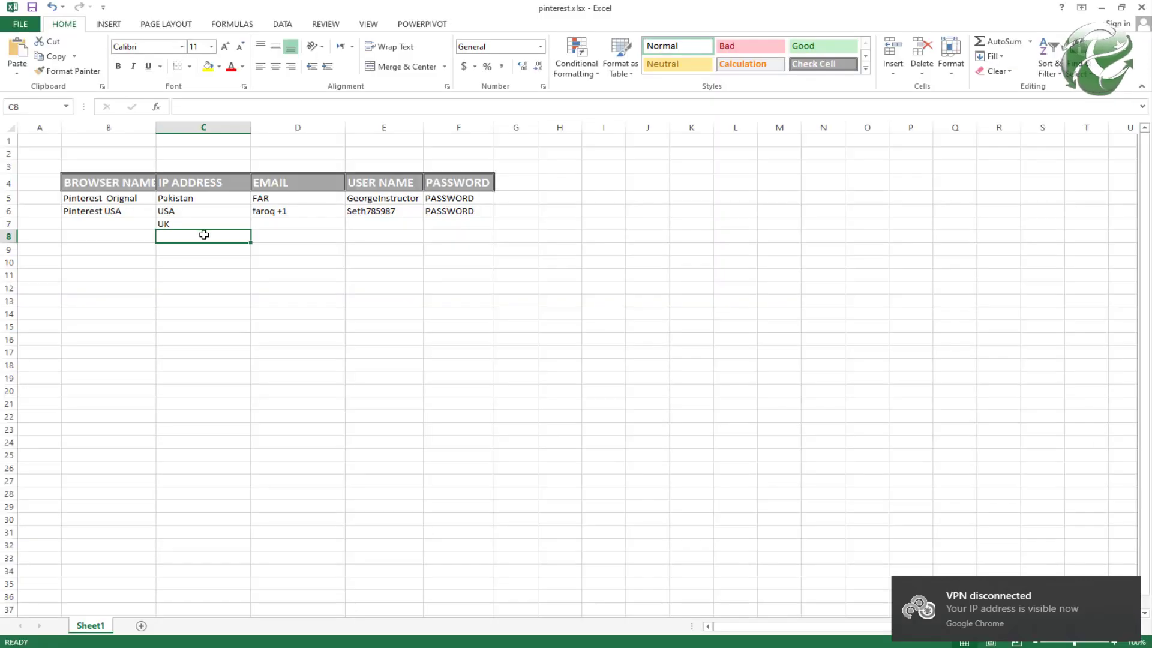
{"action": "left_click", "coordinate": [175, 224]}
{"action": "key", "text": "Return"}
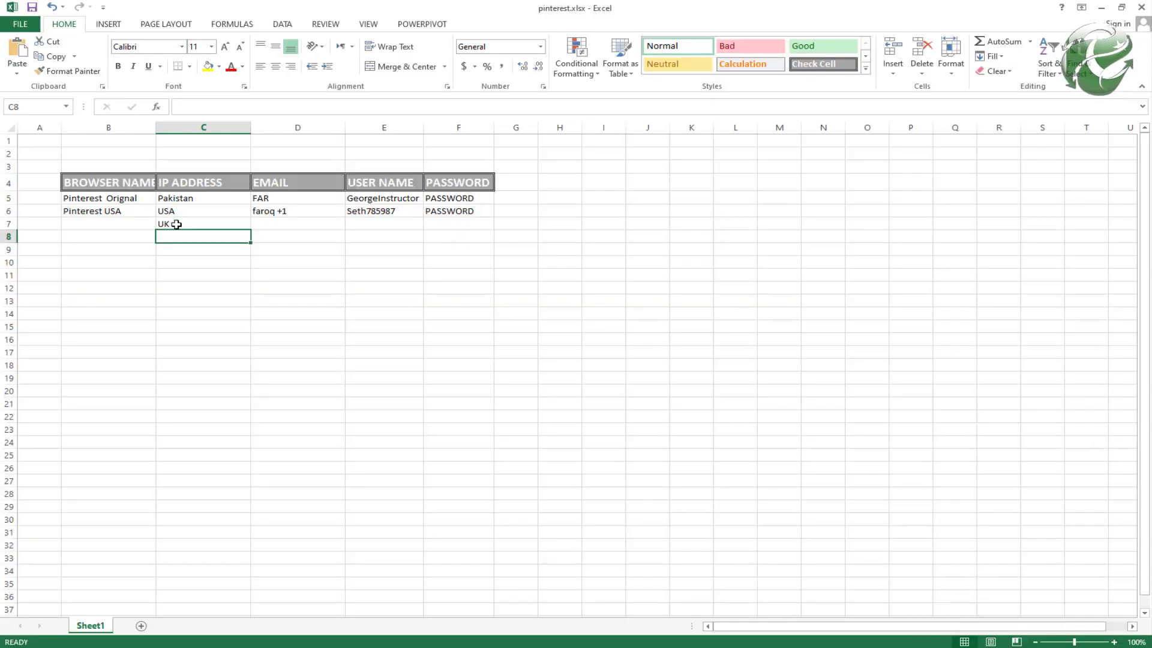
Step: Enter Poland, France, Netharlands, Japan and Czechie into cells C8–C12
{"action": "type", "text": "Poland"}
{"action": "key", "text": "Return"}
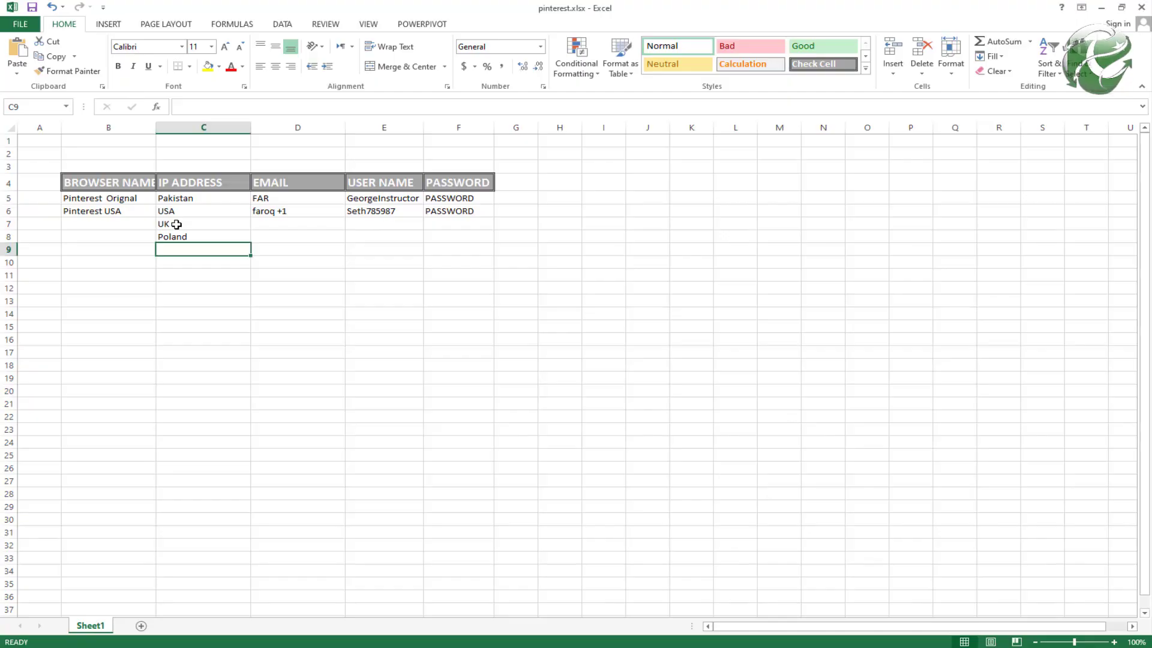
{"action": "type", "text": "F"}
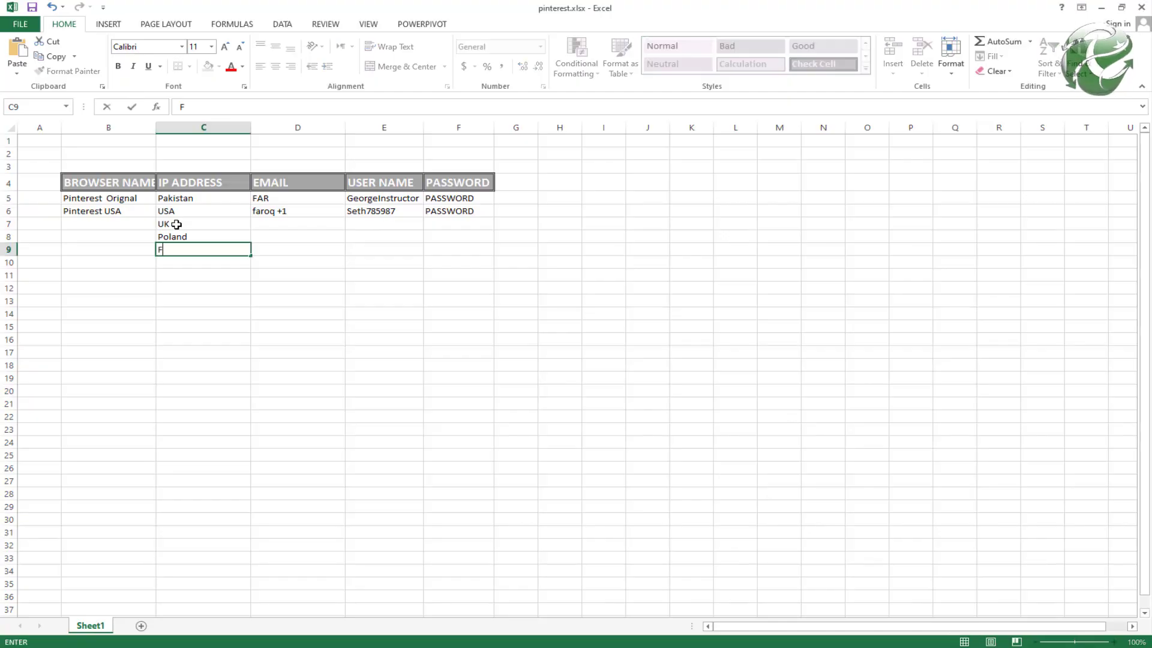
{"action": "type", "text": "rance"}
{"action": "key", "text": "Return"}
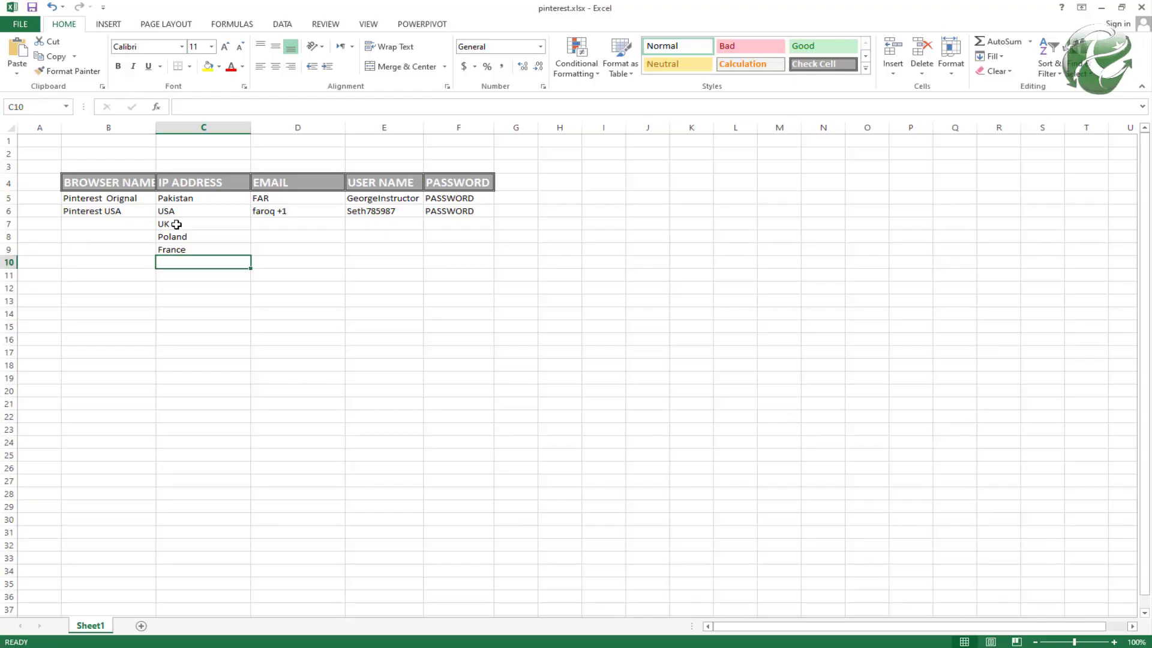
{"action": "type", "text": "Netha"}
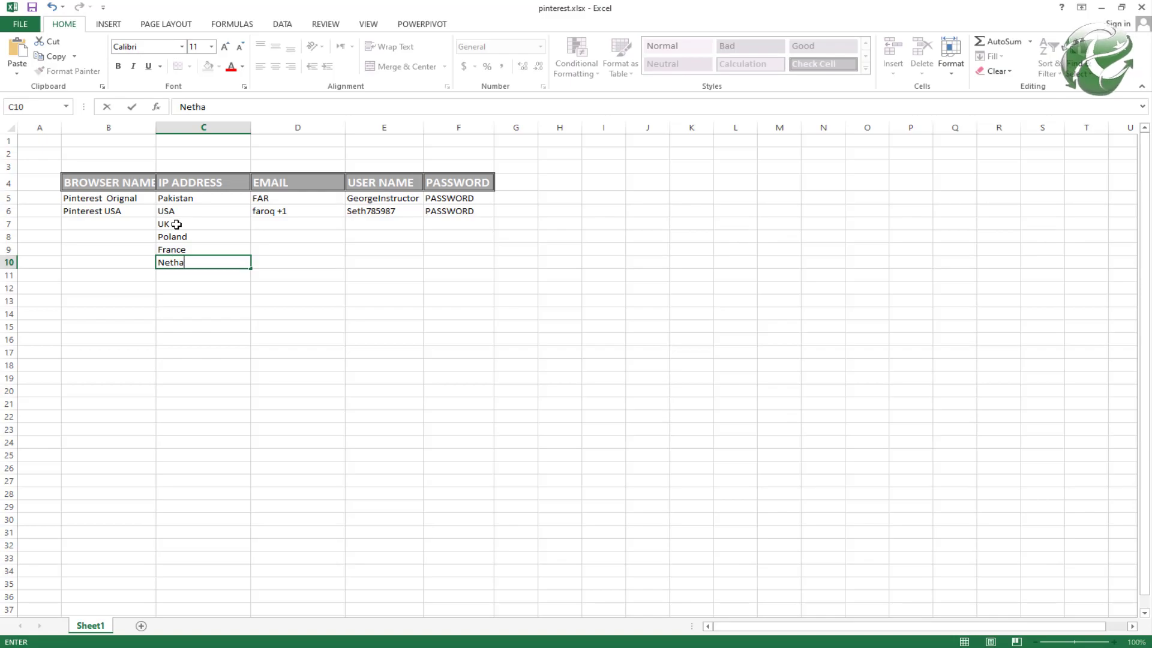
{"action": "type", "text": "rlands"}
{"action": "key", "text": "Return"}
{"action": "key", "text": "alt+Tab"}
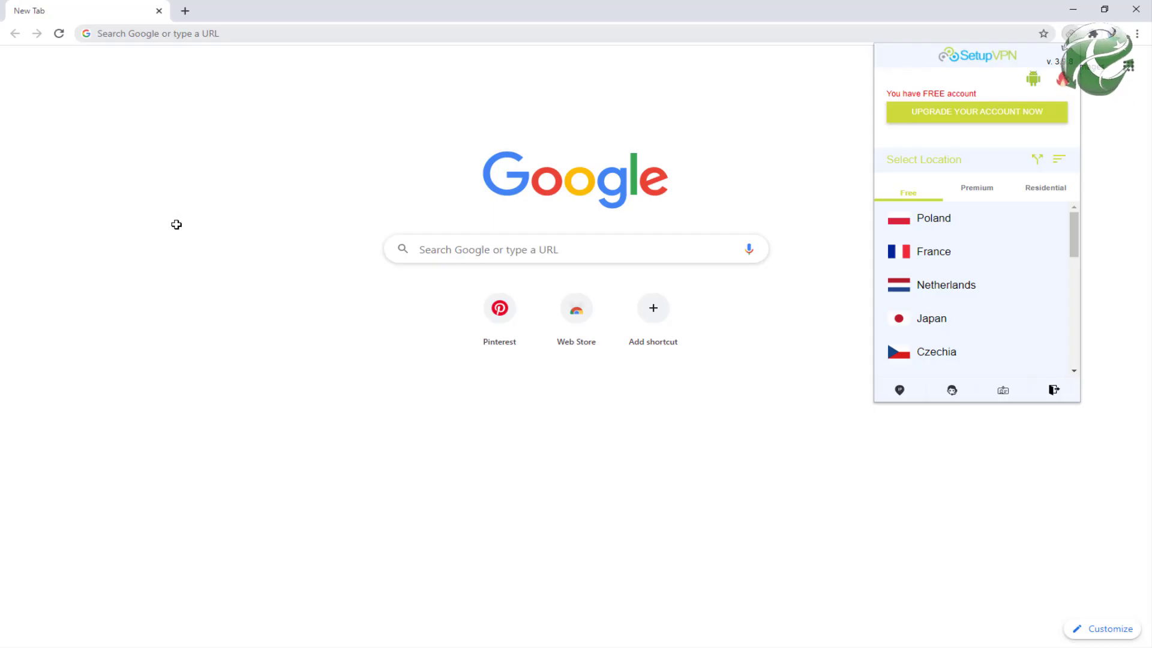
{"action": "key", "text": "alt+Tab"}
{"action": "type", "text": "Japan"}
{"action": "key", "text": "Return"}
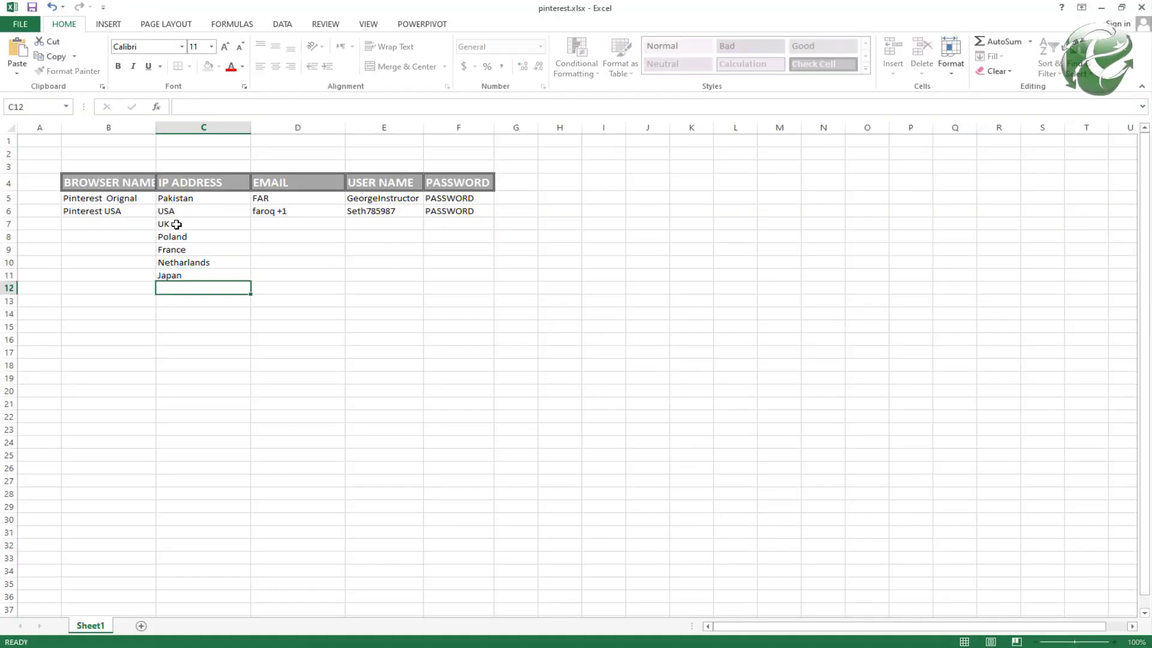
{"action": "key", "text": "alt+Tab"}
{"action": "key", "text": "alt+Tab"}
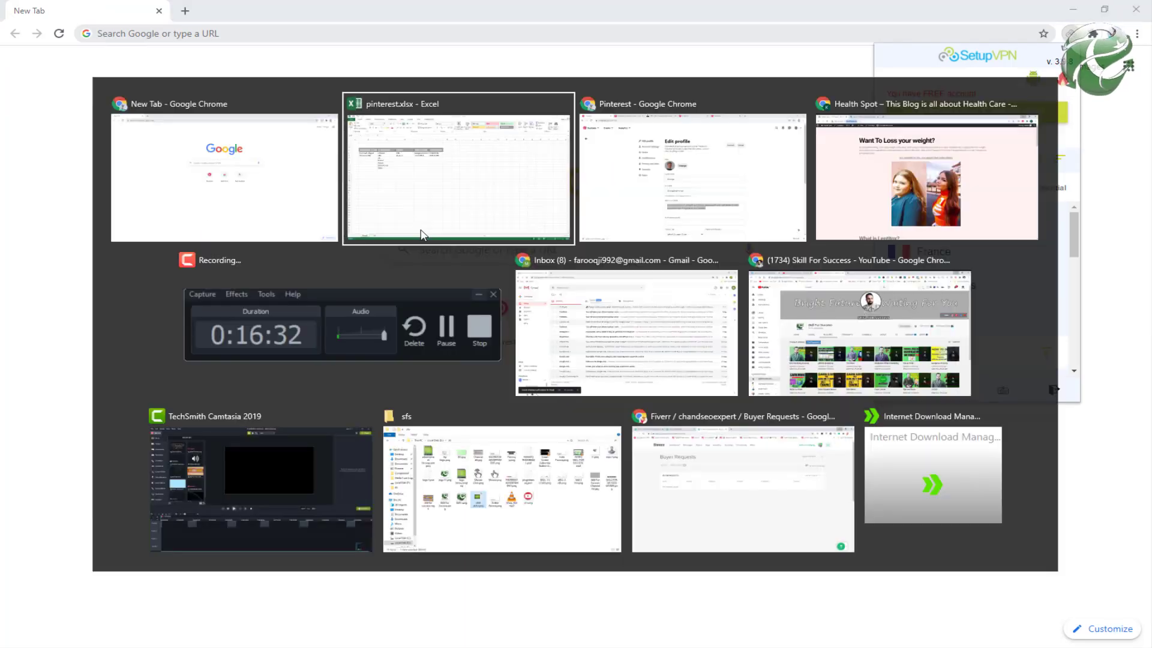
{"action": "type", "text": "C"}
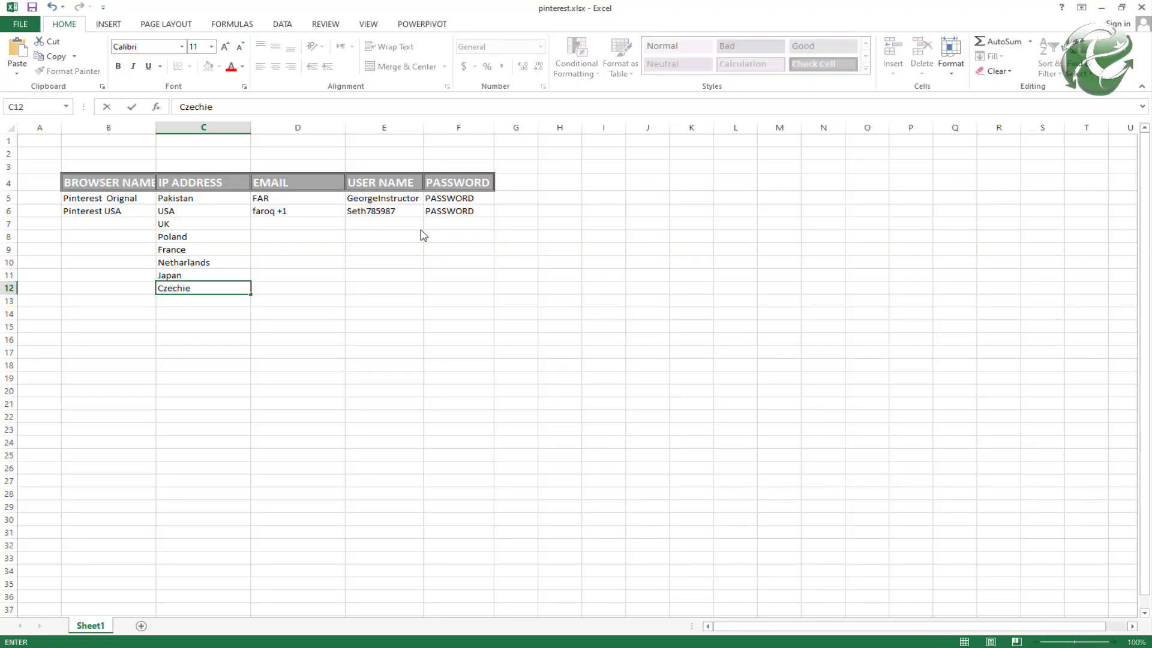
{"action": "type", "text": "zechie"}
{"action": "key", "text": "Return"}
Step: Scroll the SetupVPN country list, then minimize the windows to show the desktop
{"action": "key", "text": "alt+Tab"}
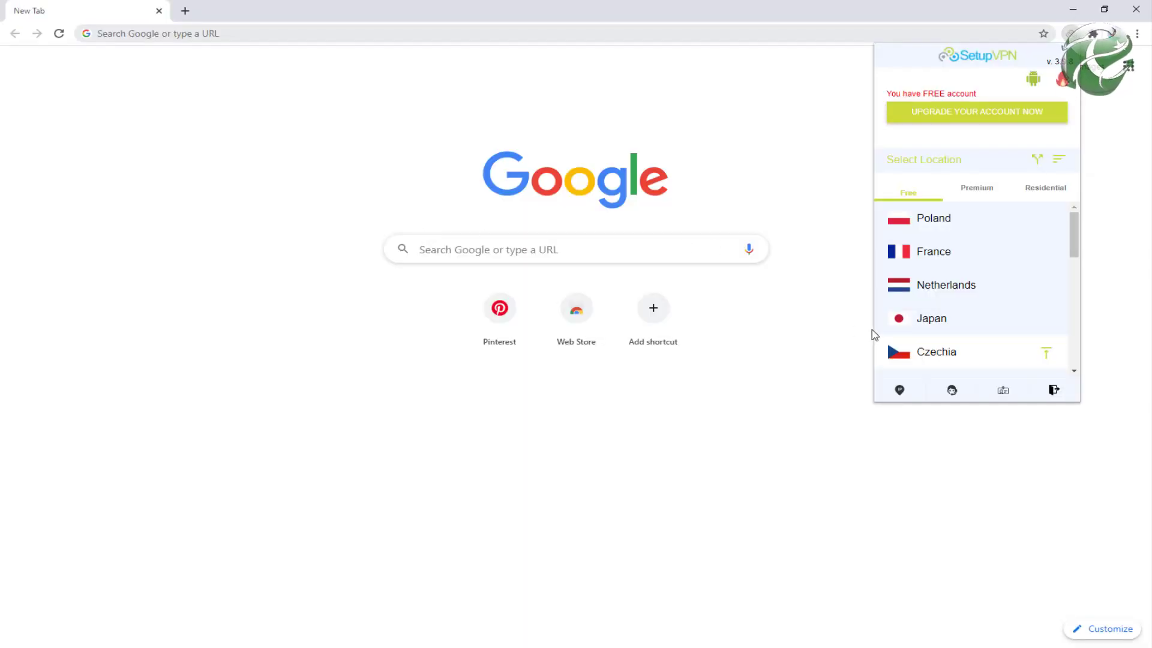
{"action": "scroll", "coordinate": [1000, 319], "scroll_direction": "down", "scroll_amount": 6}
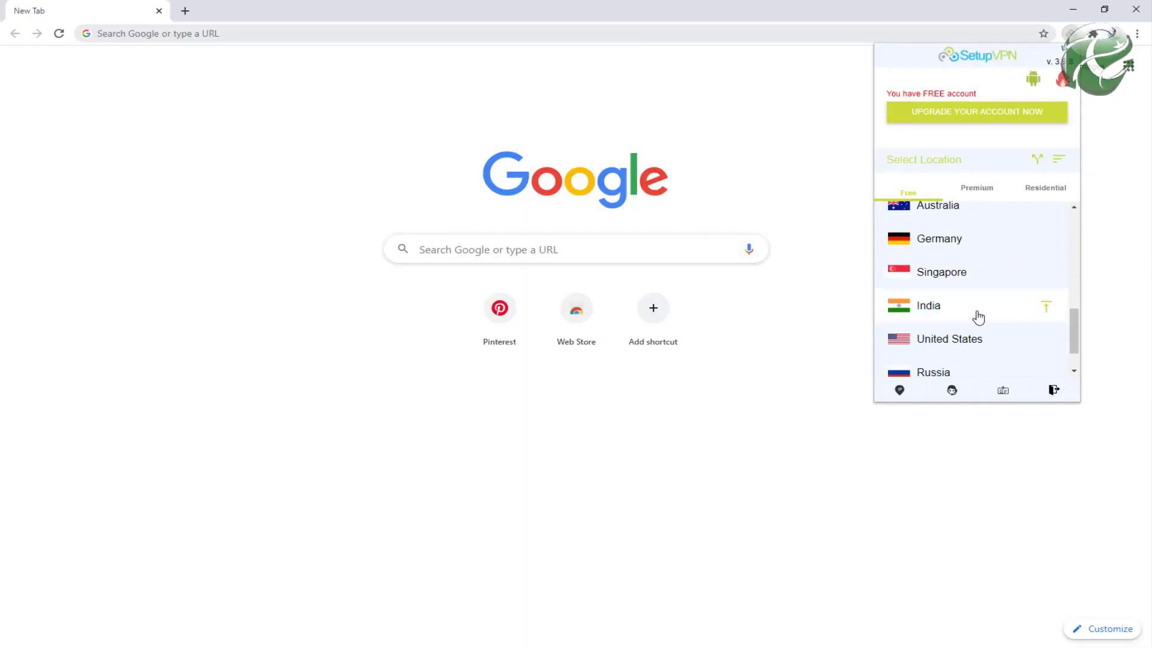
{"action": "scroll", "coordinate": [978, 317], "scroll_direction": "down", "scroll_amount": 2}
{"action": "left_click", "coordinate": [1075, 12]}
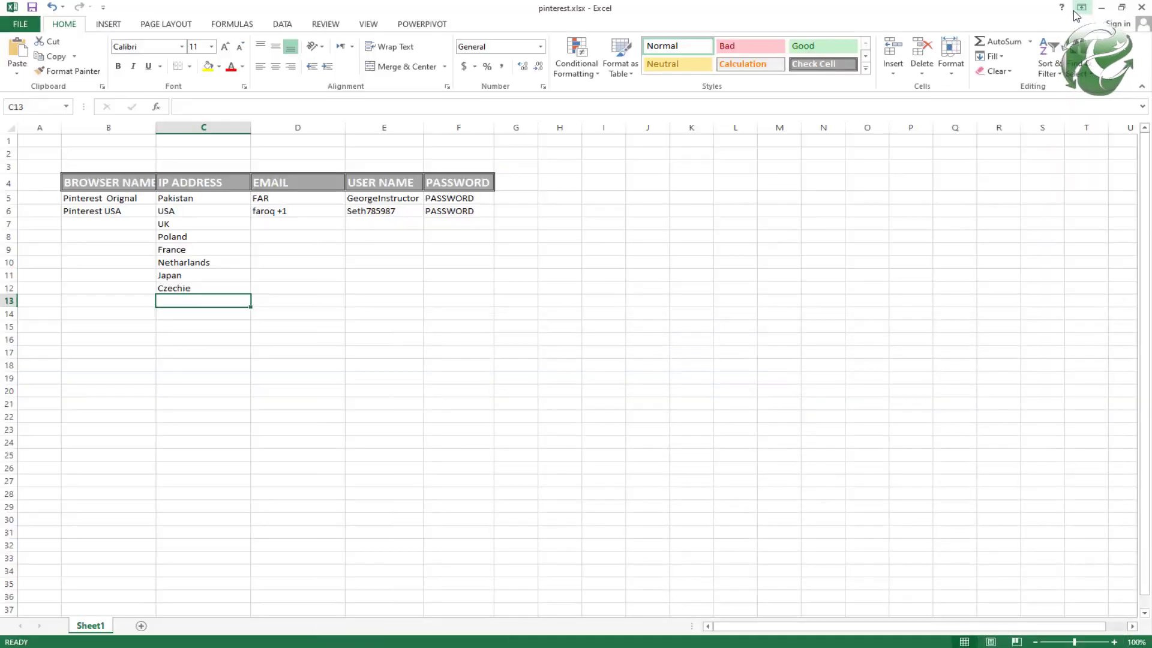
{"action": "left_click", "coordinate": [1103, 14]}
{"action": "left_click", "coordinate": [1081, 13]}
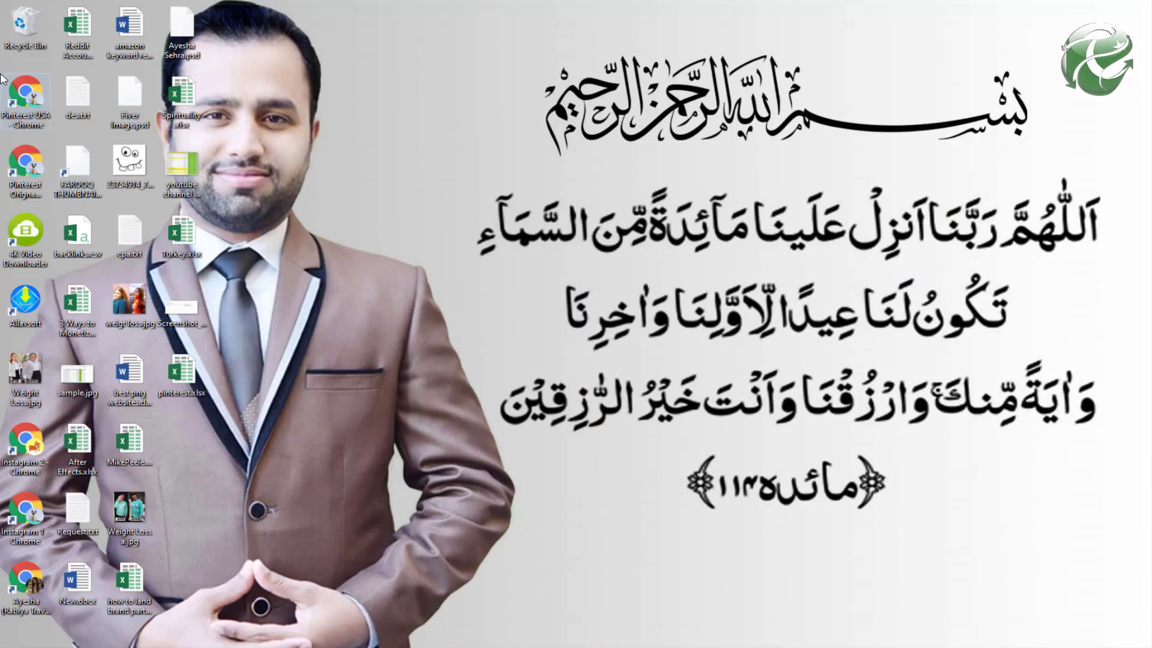
Step: Screenshot the two Pinterest email rows, with arrows marking their received times
{"action": "key", "text": "Print"}
{"action": "left_click_drag", "start_coordinate": [0, 60], "coordinate": [78, 229]}
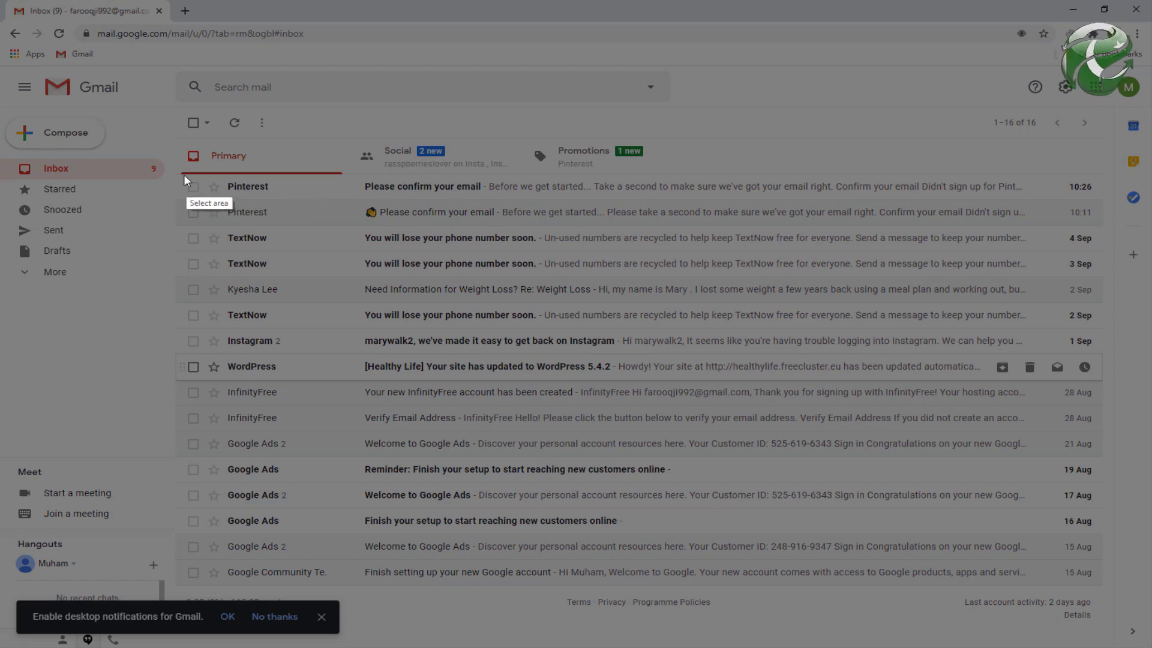
{"action": "left_click_drag", "start_coordinate": [180, 173], "coordinate": [1112, 233]}
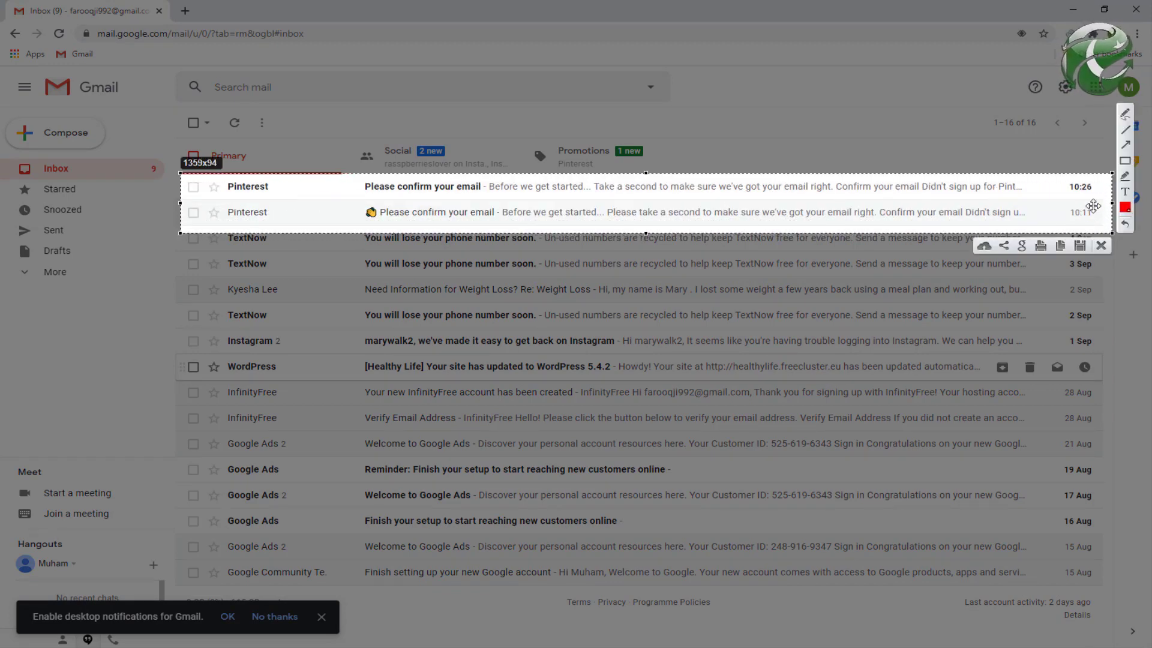
{"action": "mouse_move", "coordinate": [993, 217]}
{"action": "left_mouse_down"}
{"action": "mouse_move", "coordinate": [1067, 213]}
{"action": "mouse_move", "coordinate": [1064, 187]}
{"action": "left_mouse_up"}
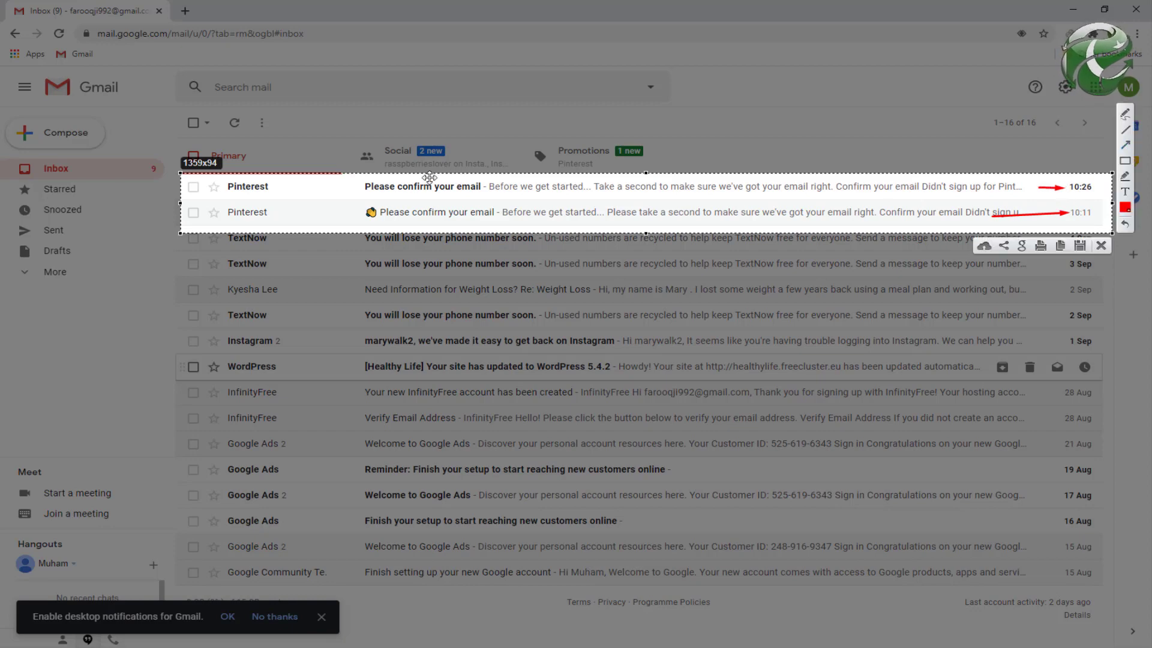
{"action": "key", "text": "ctrl+c"}
Step: Open the newest Pinterest confirmation email and screenshot its recipient details, arrowing the address
{"action": "left_click", "coordinate": [406, 188]}
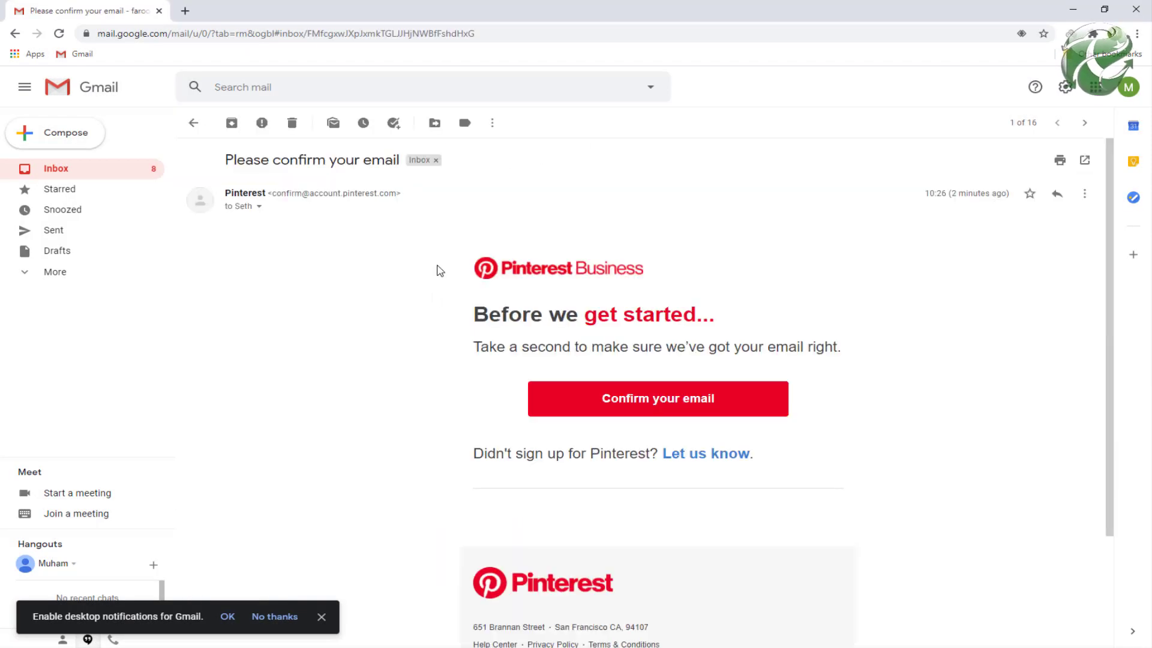
{"action": "left_click", "coordinate": [260, 208]}
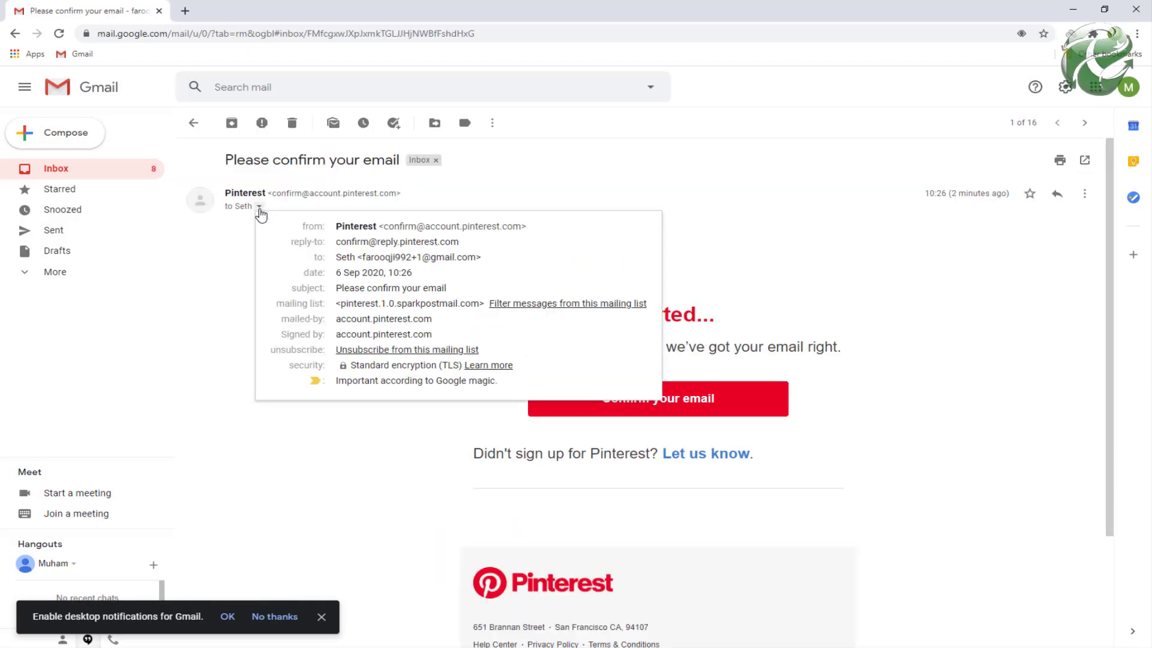
{"action": "key", "text": "Print"}
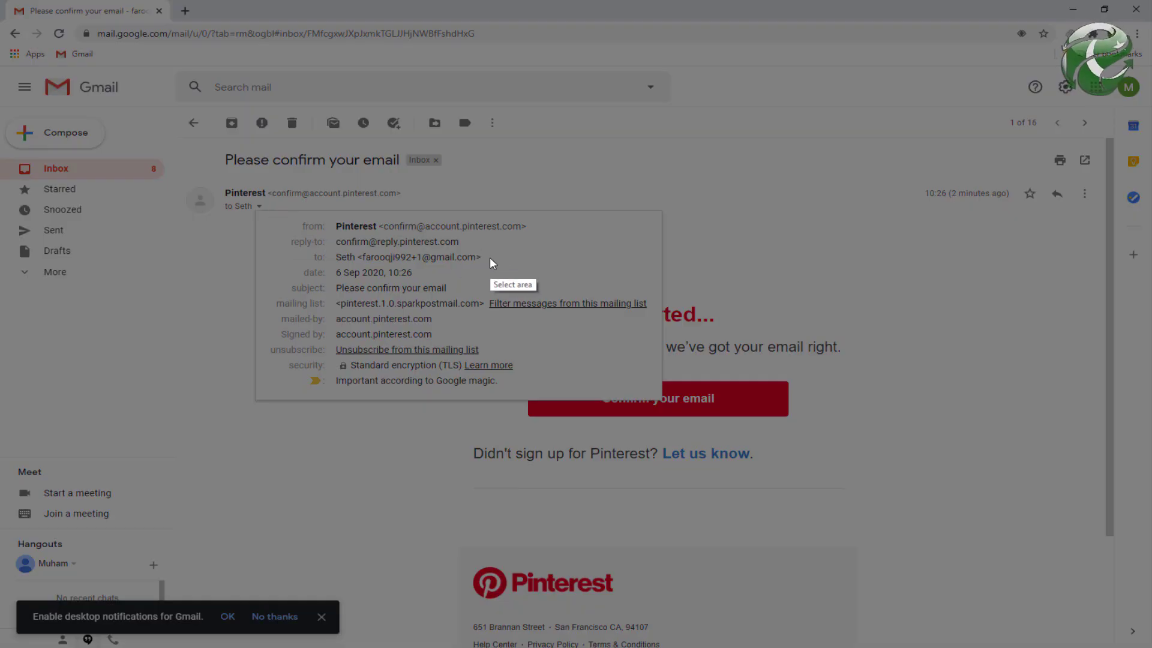
{"action": "left_click_drag", "start_coordinate": [489, 259], "coordinate": [364, 262]}
{"action": "left_click_drag", "start_coordinate": [303, 231], "coordinate": [564, 287]}
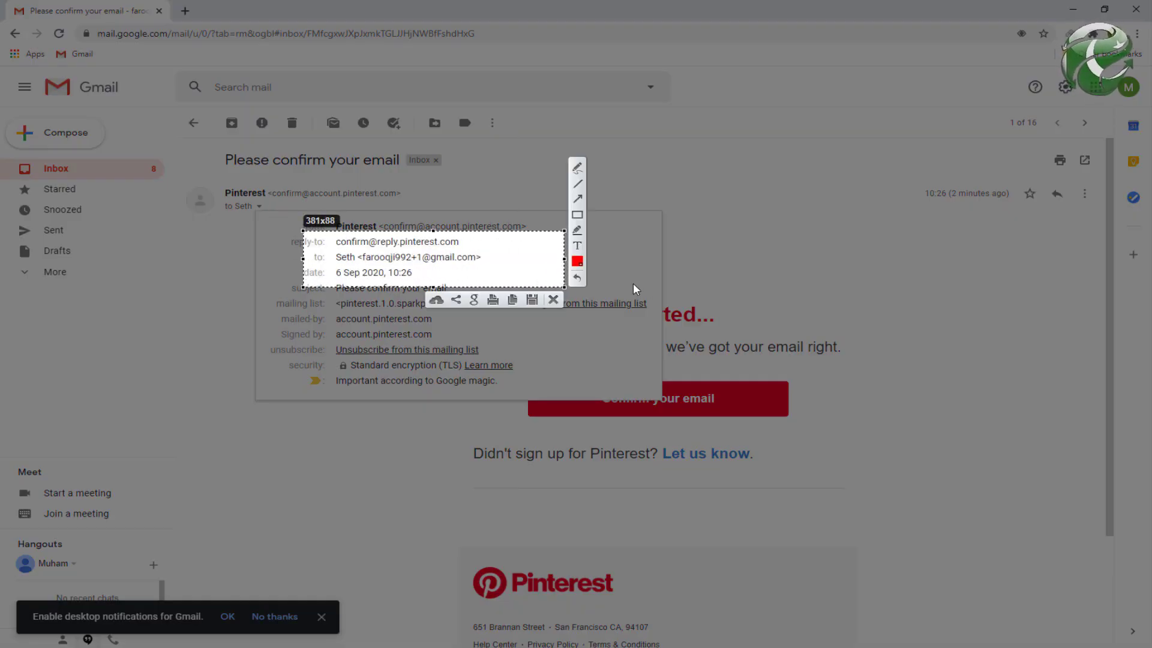
{"action": "left_click_drag", "start_coordinate": [509, 253], "coordinate": [424, 254]}
{"action": "key", "text": "Escape"}
Step: Copy the 'Confirm your email' link address and open a new browser window
{"action": "right_click", "coordinate": [657, 395]}
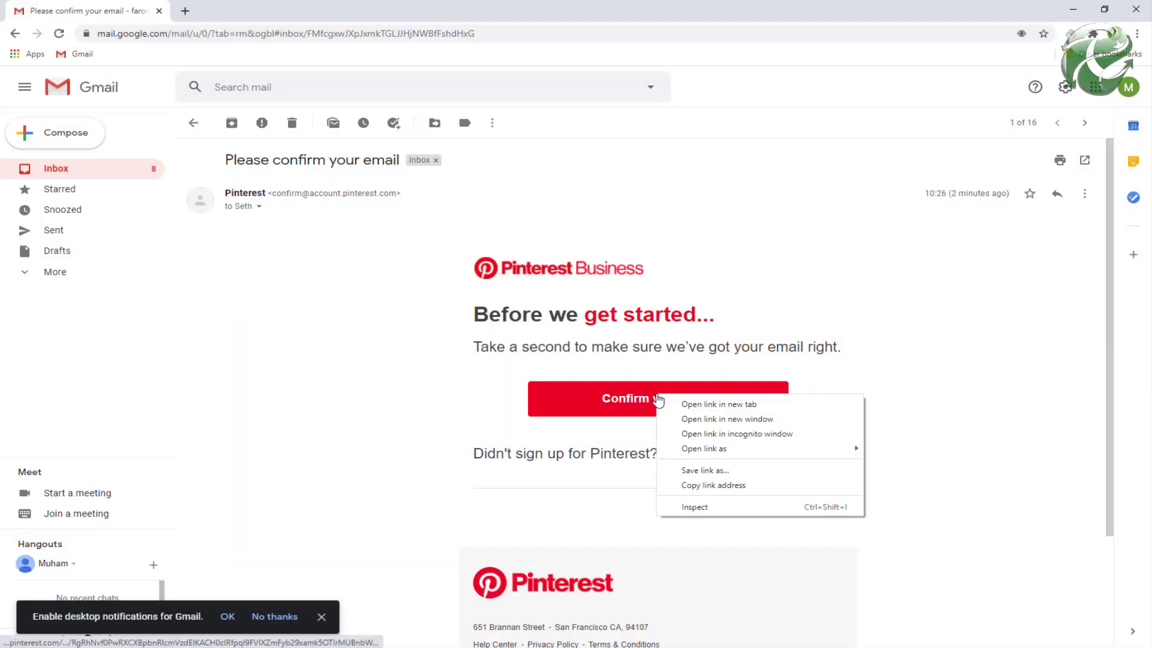
{"action": "mouse_move", "coordinate": [738, 453]}
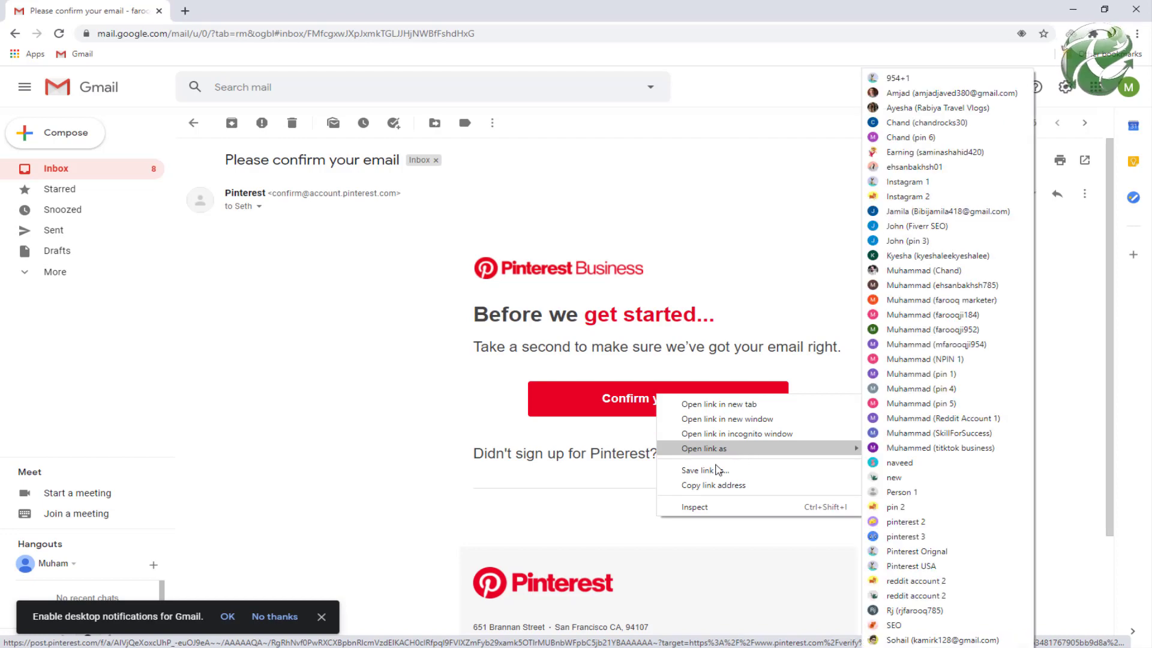
{"action": "left_click", "coordinate": [714, 485]}
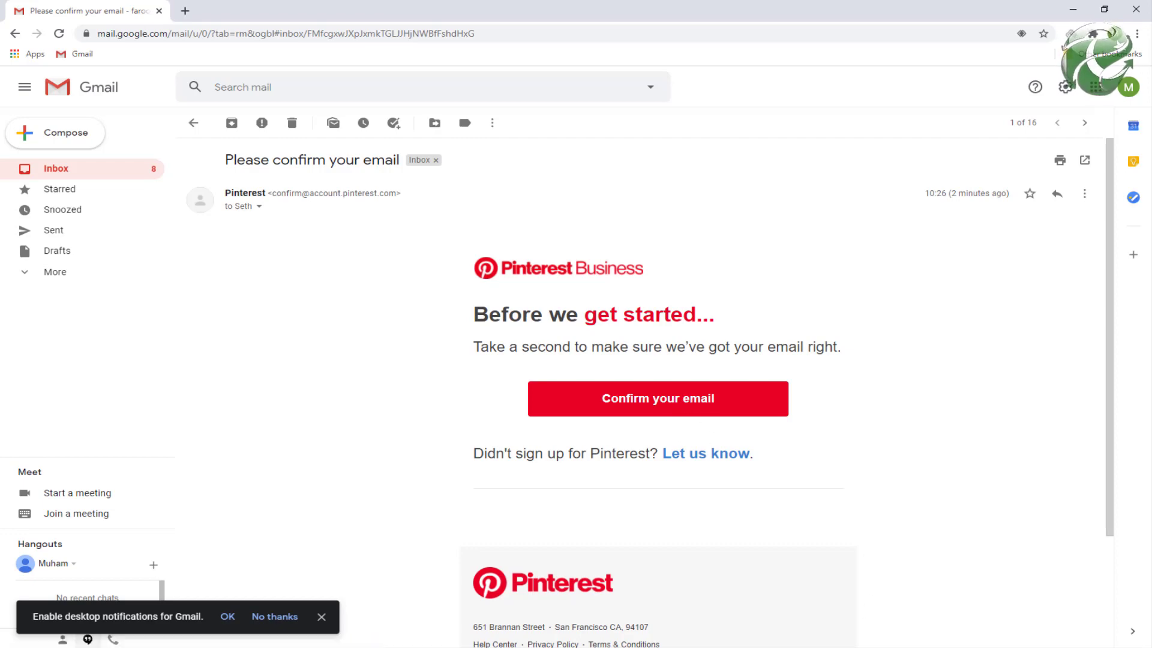
{"action": "key", "text": "ctrl+n"}
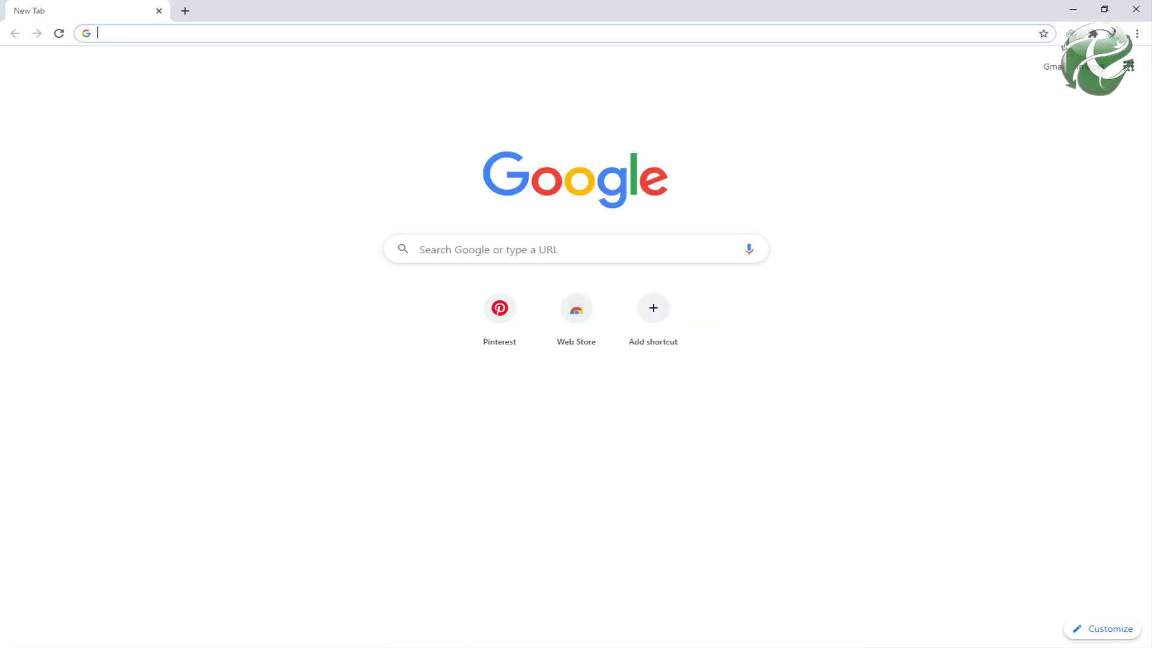
Step: Connect the SetupVPN extension to the free United States location
{"action": "left_click", "coordinate": [1068, 36]}
{"action": "scroll", "coordinate": [983, 336], "scroll_direction": "down", "scroll_amount": 3}
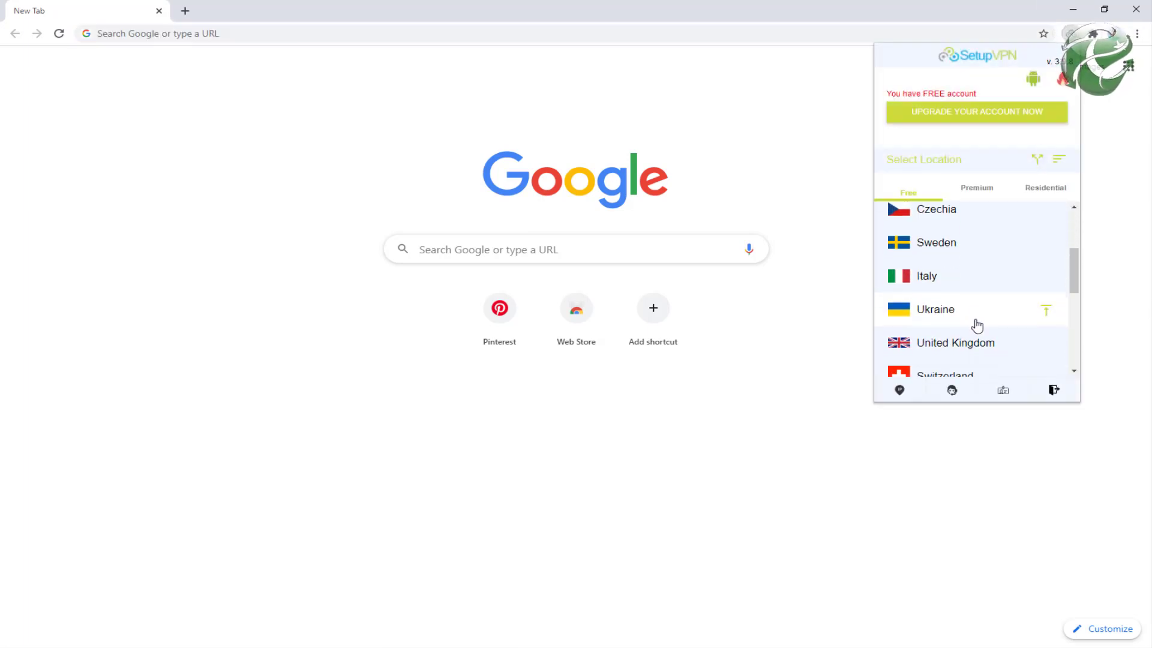
{"action": "scroll", "coordinate": [977, 325], "scroll_direction": "down", "scroll_amount": 5}
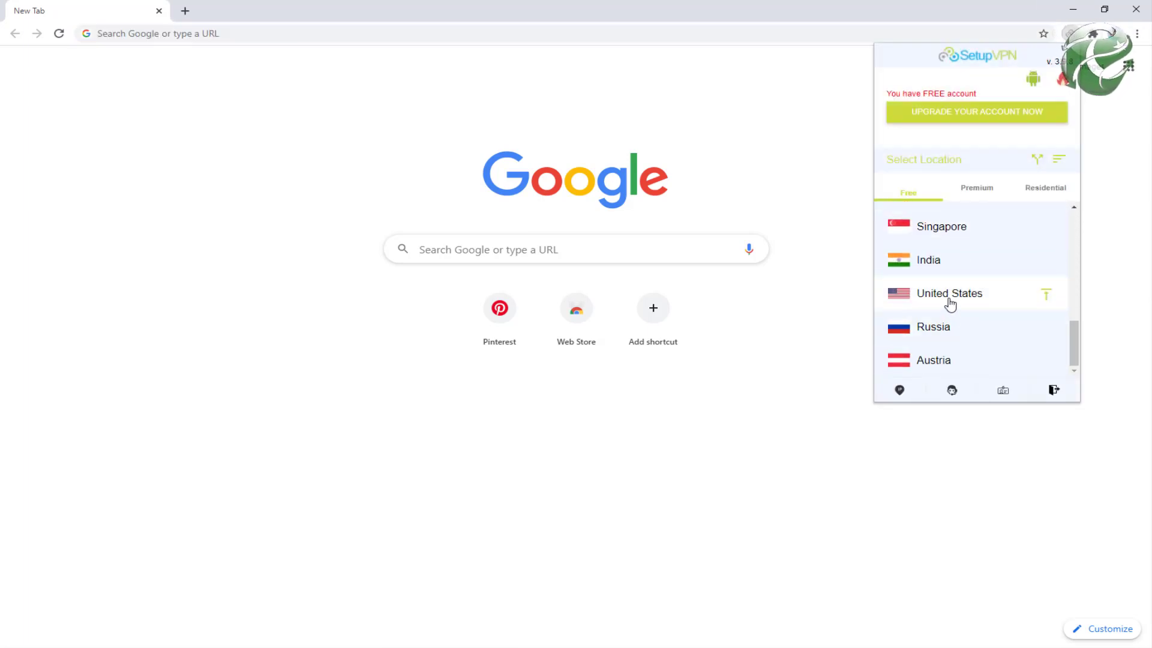
{"action": "left_click", "coordinate": [950, 294]}
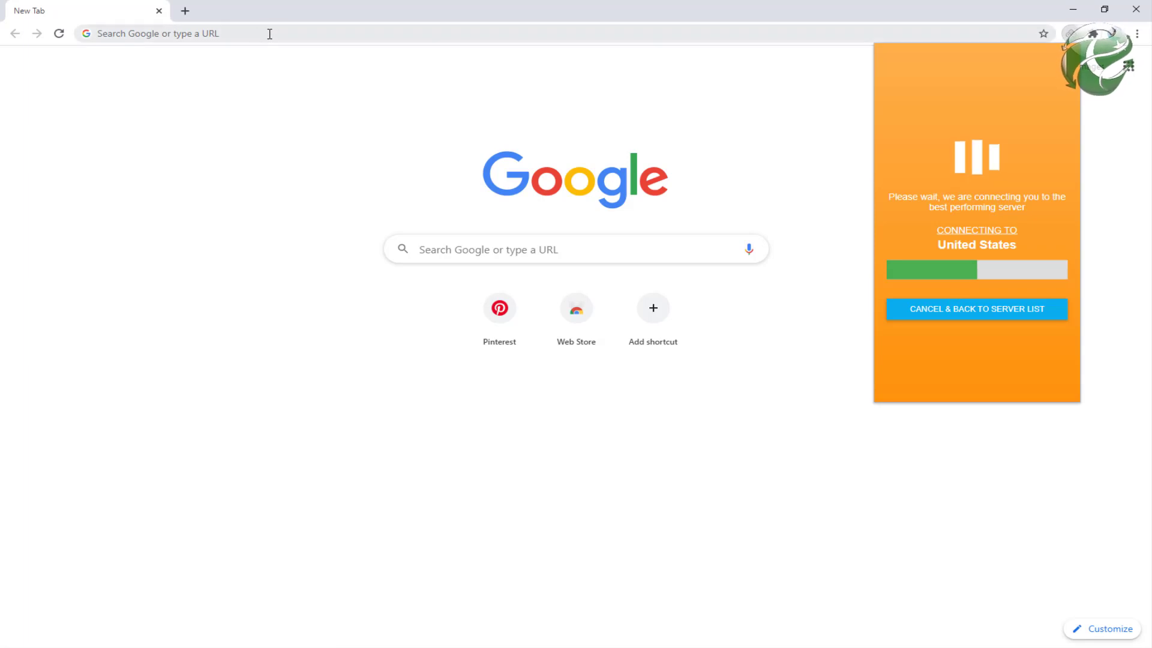